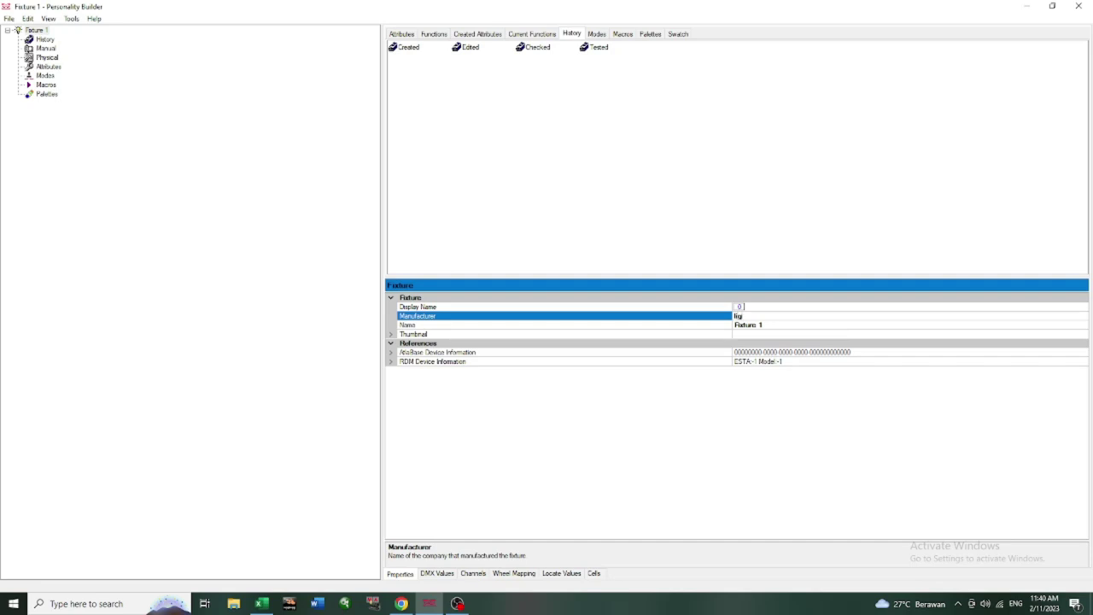
# Fill in the fixture properties with manufacturer lightingsshow, name test 16ch and display name test
pyautogui.write('show')
pyautogui.click(781, 325)
pyautogui.moveTo(781, 325); pyautogui.dragTo(736, 327)
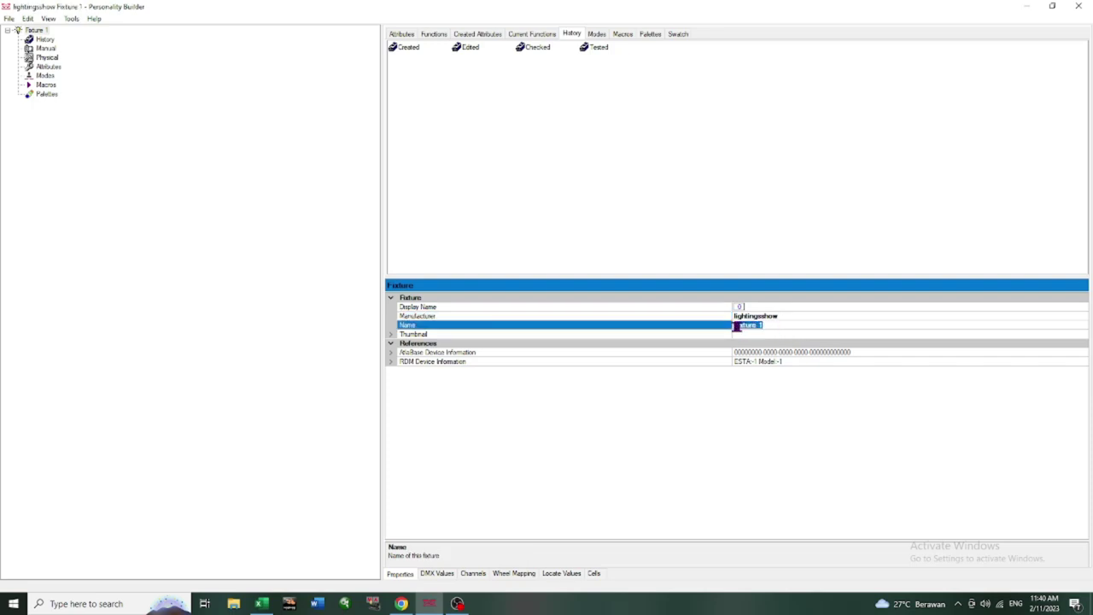
pyautogui.write('f')
pyautogui.write('est 16ch')
pyautogui.click(772, 306)
pyautogui.write('test')
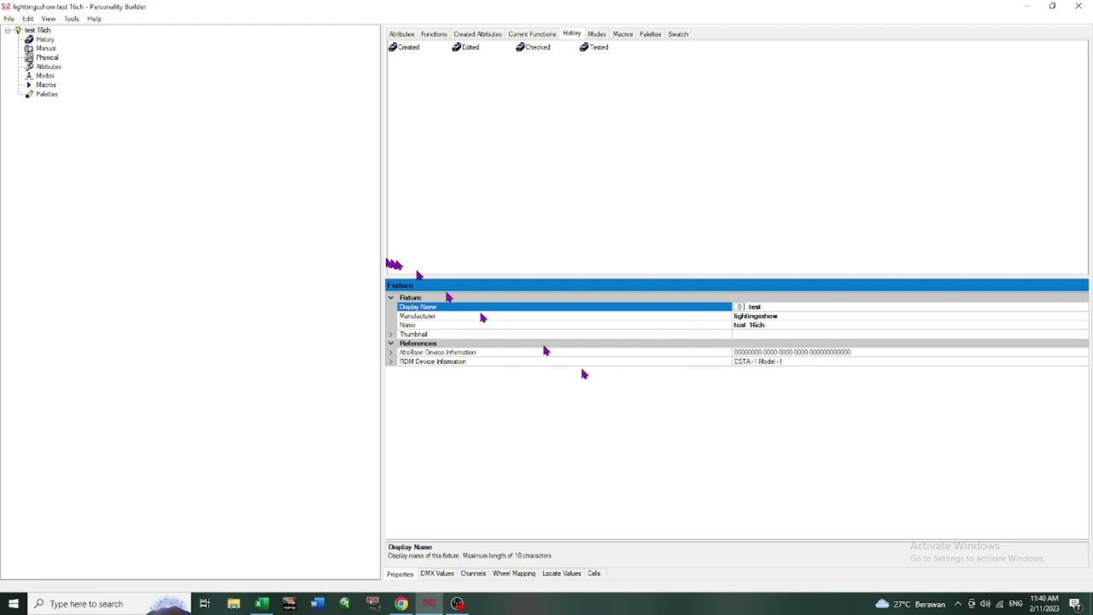
# Add a Created entry to the fixture's history
pyautogui.click(38, 40)
pyautogui.doubleClick(404, 49)
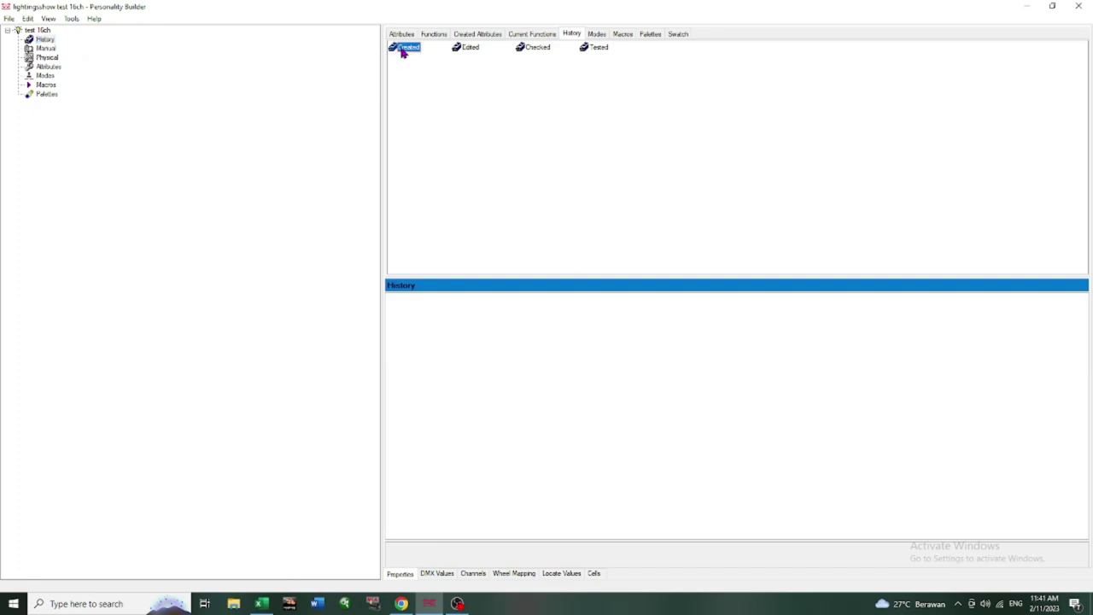
pyautogui.click(47, 67)
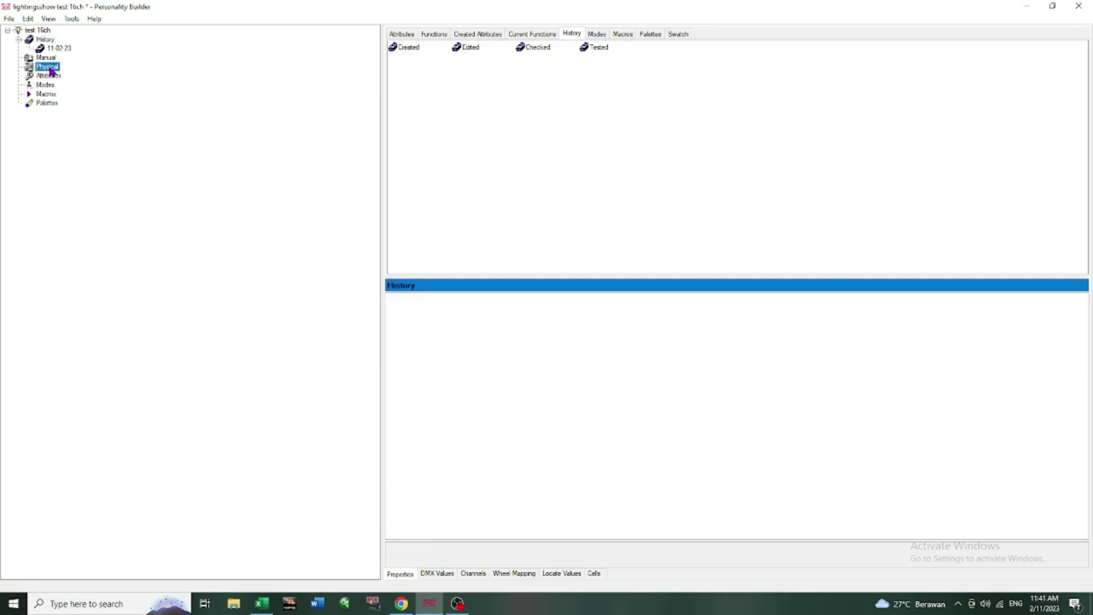
# Add thirteen Dimmer attributes to the fixture's attribute list
pyautogui.click(54, 76)
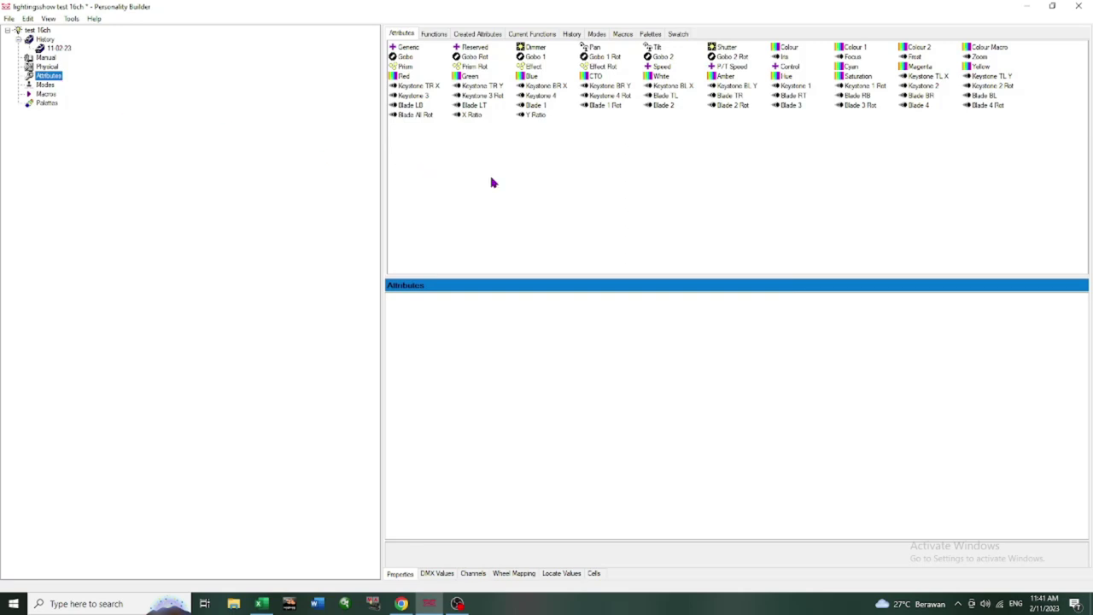
pyautogui.doubleClick(538, 48)
pyautogui.doubleClick(539, 53)
pyautogui.doubleClick(540, 54)
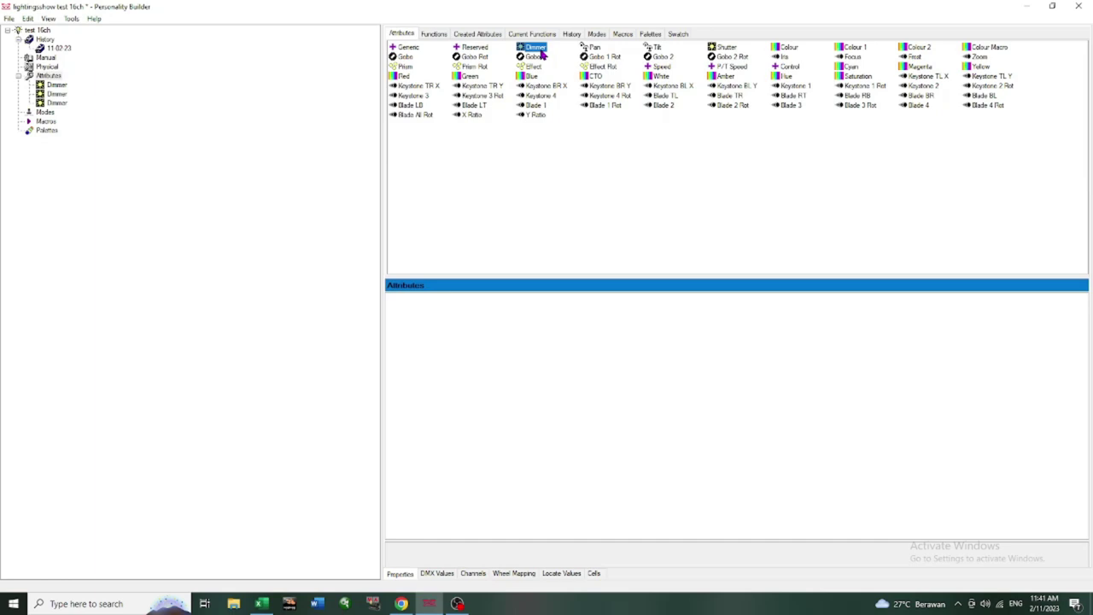
pyautogui.doubleClick(539, 53)
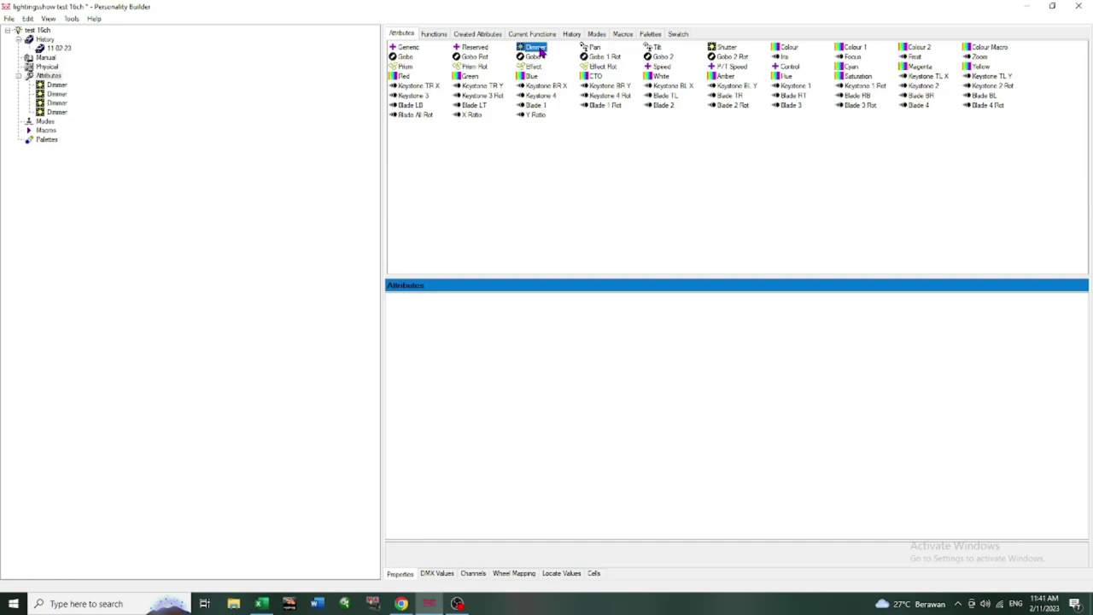
pyautogui.doubleClick(540, 53)
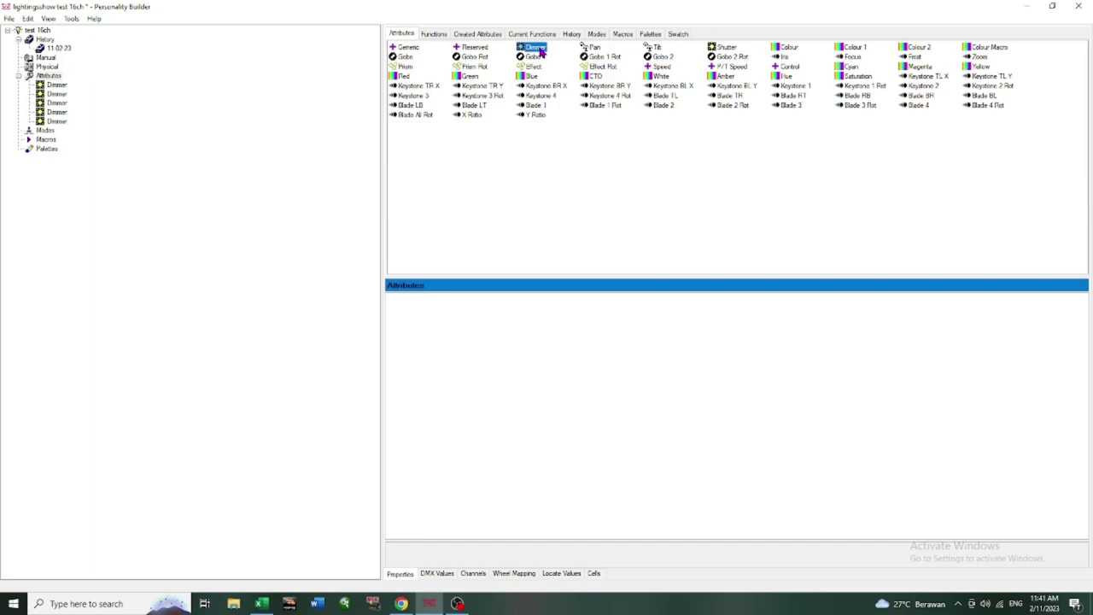
pyautogui.doubleClick(539, 53)
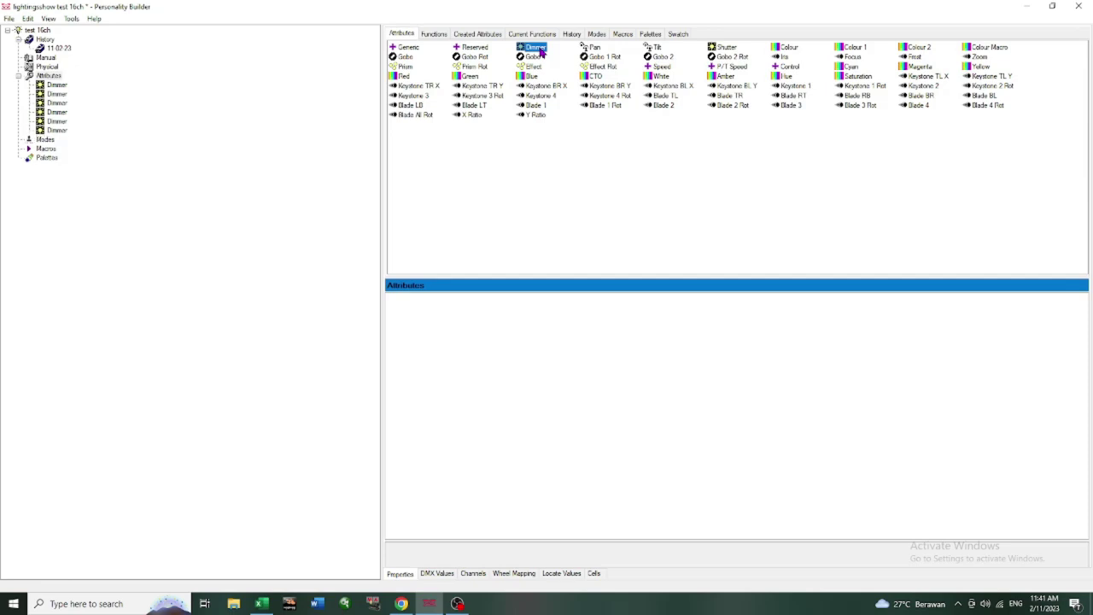
pyautogui.doubleClick(539, 53)
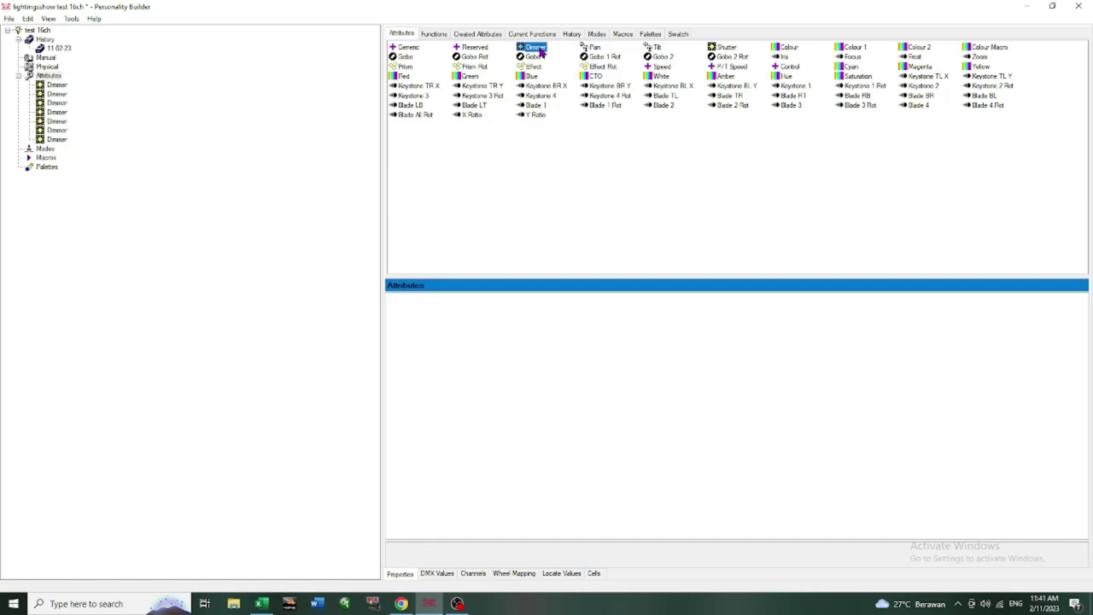
pyautogui.doubleClick(540, 53)
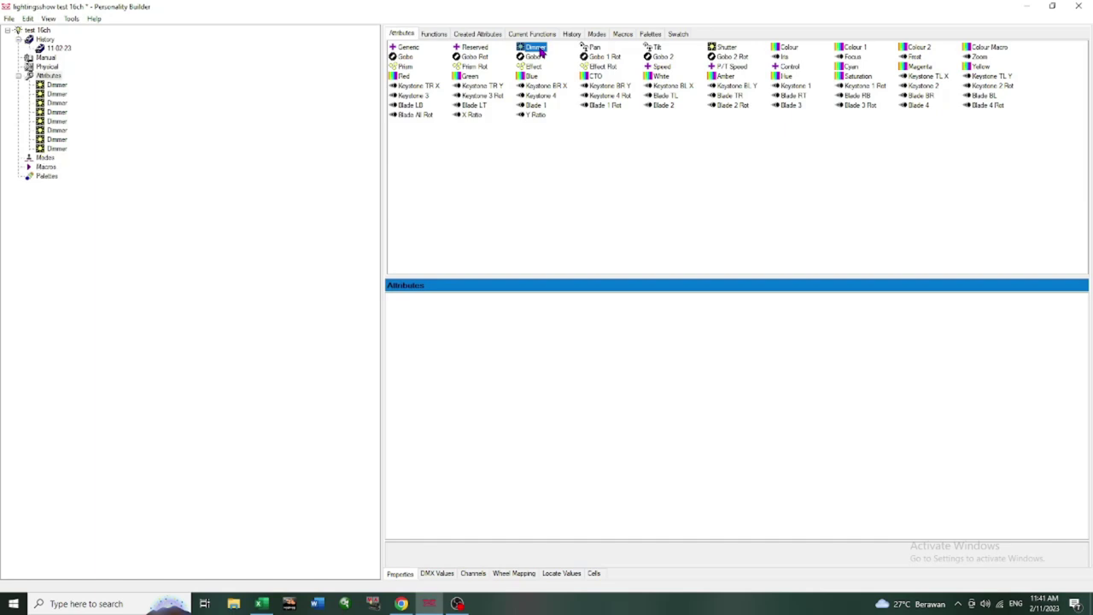
pyautogui.doubleClick(540, 53)
pyautogui.doubleClick(539, 53)
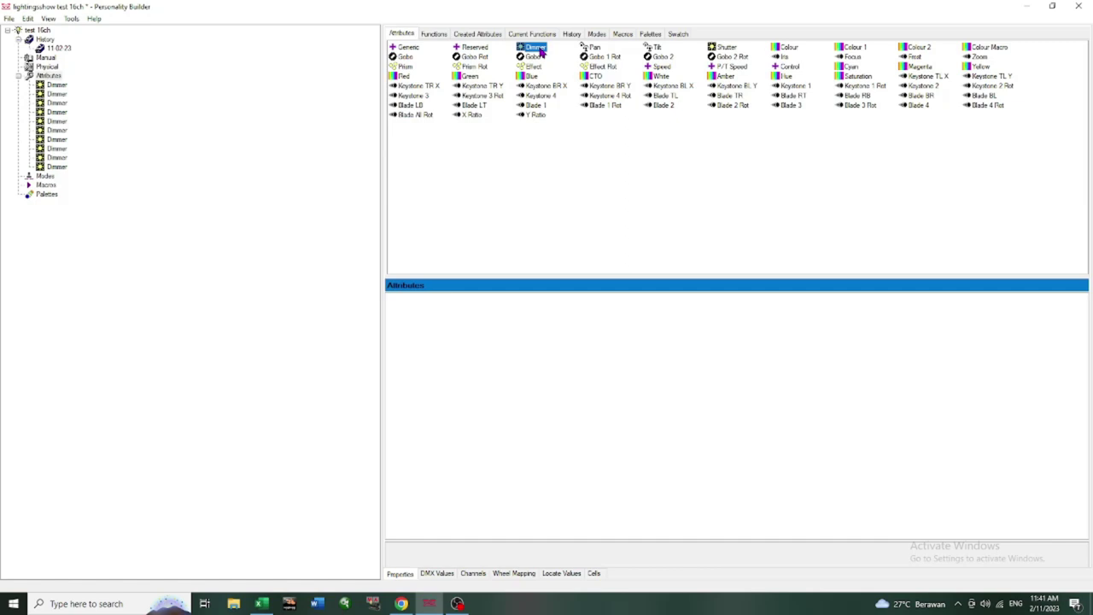
pyautogui.doubleClick(539, 53)
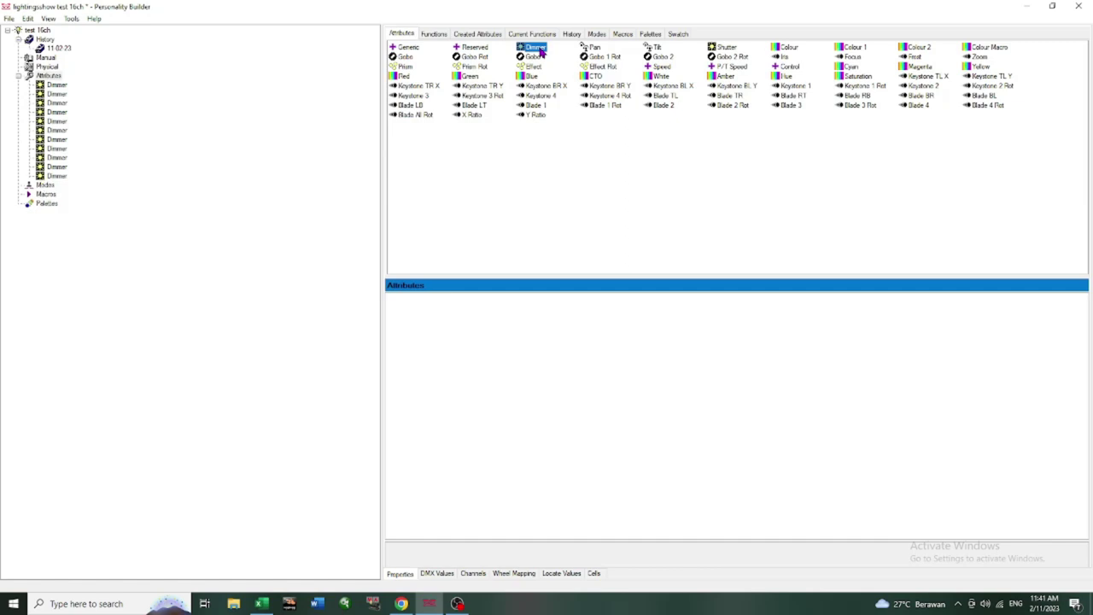
pyautogui.doubleClick(540, 53)
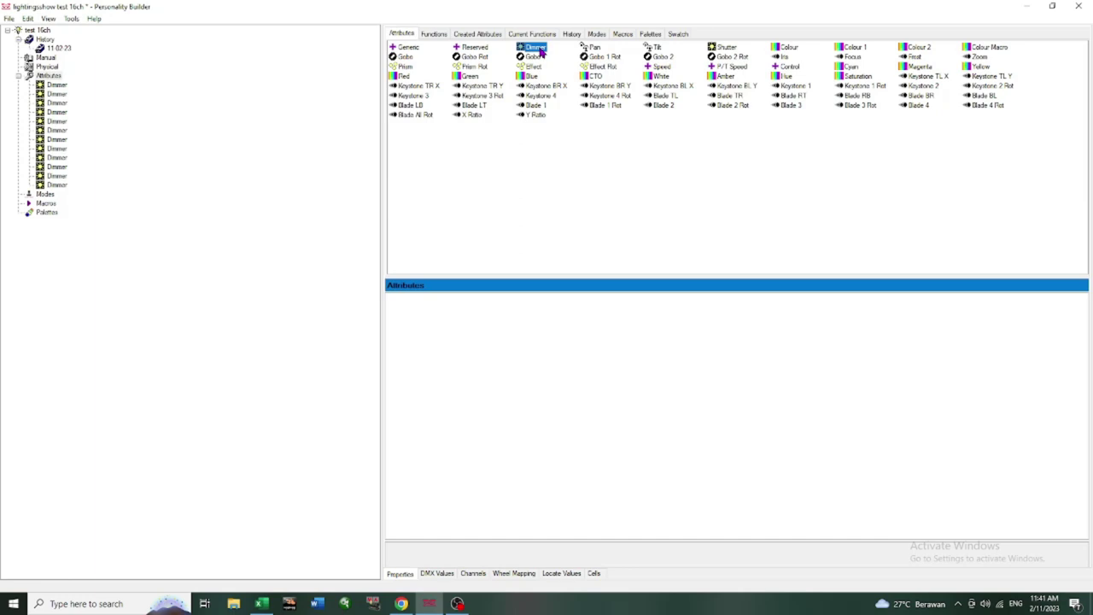
pyautogui.doubleClick(540, 53)
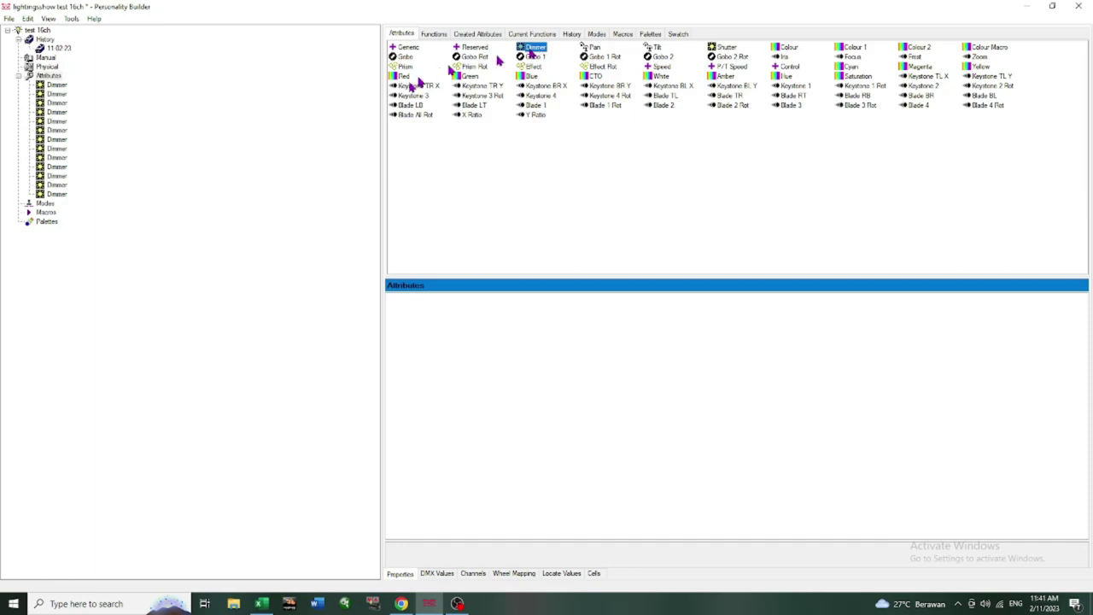
# Set the wheel name of the first Dimmer attribute to Ch 1
pyautogui.click(49, 88)
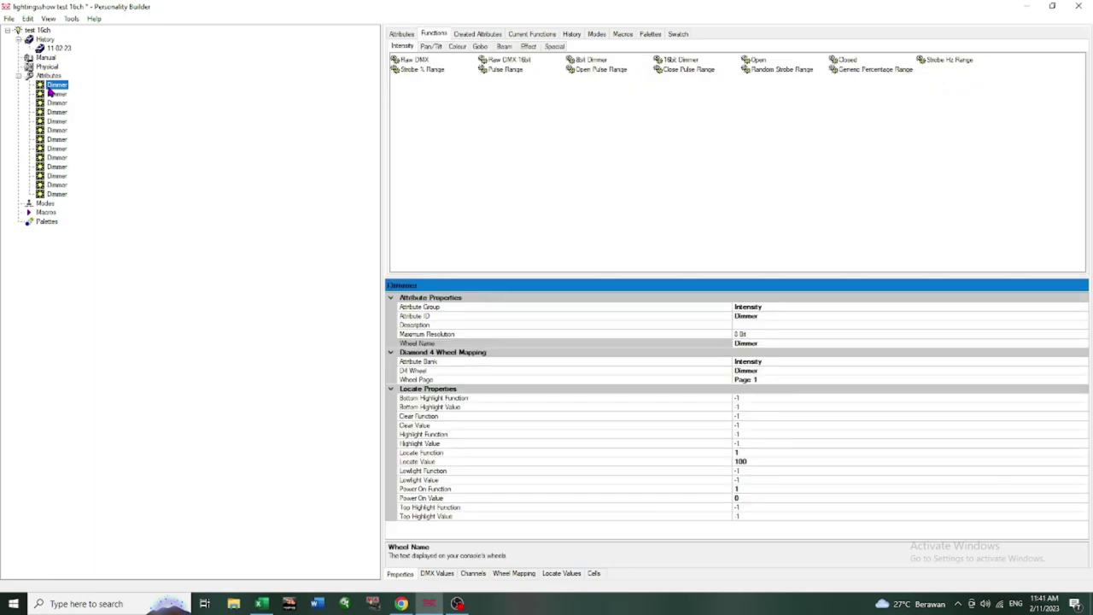
pyautogui.click(772, 344)
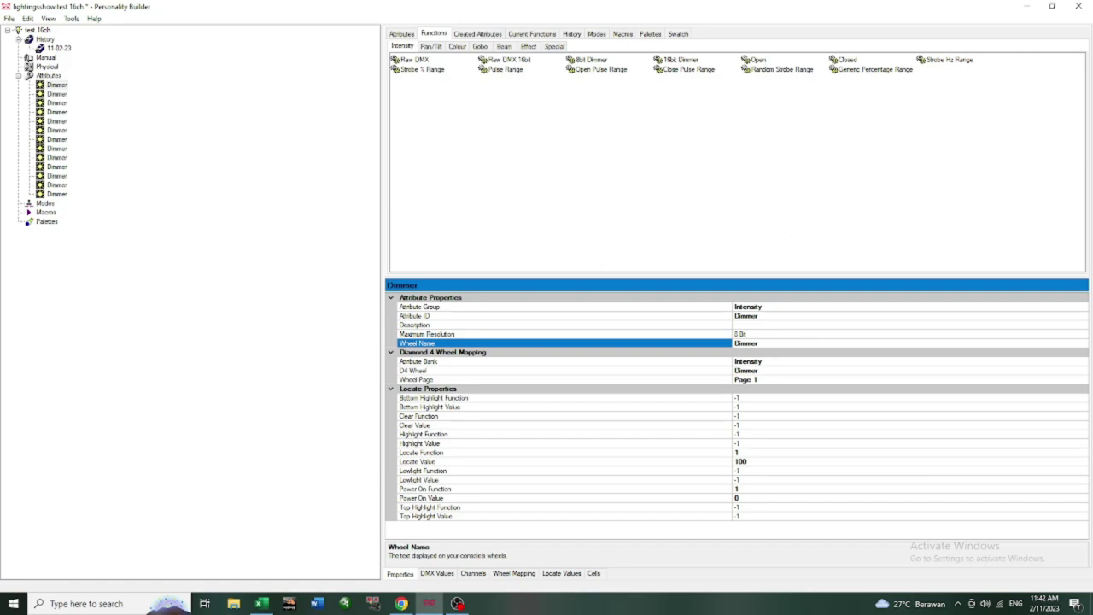
pyautogui.press('BackSpace')
pyautogui.press('BackSpace')
pyautogui.press('BackSpace')
pyautogui.press('BackSpace')
pyautogui.press('BackSpace')
pyautogui.write('Ch 1')
# Set the wheel name of the second Dimmer attribute to Ch 2
pyautogui.click(55, 93)
pyautogui.click(784, 345)
pyautogui.click(751, 345)
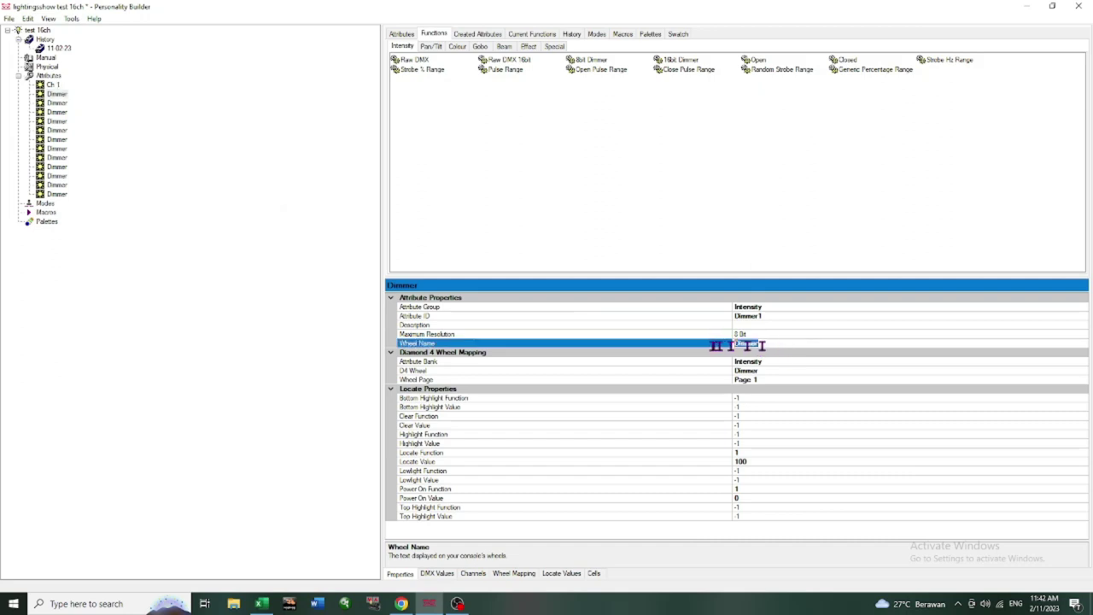
pyautogui.write('h')
pyautogui.write('C')
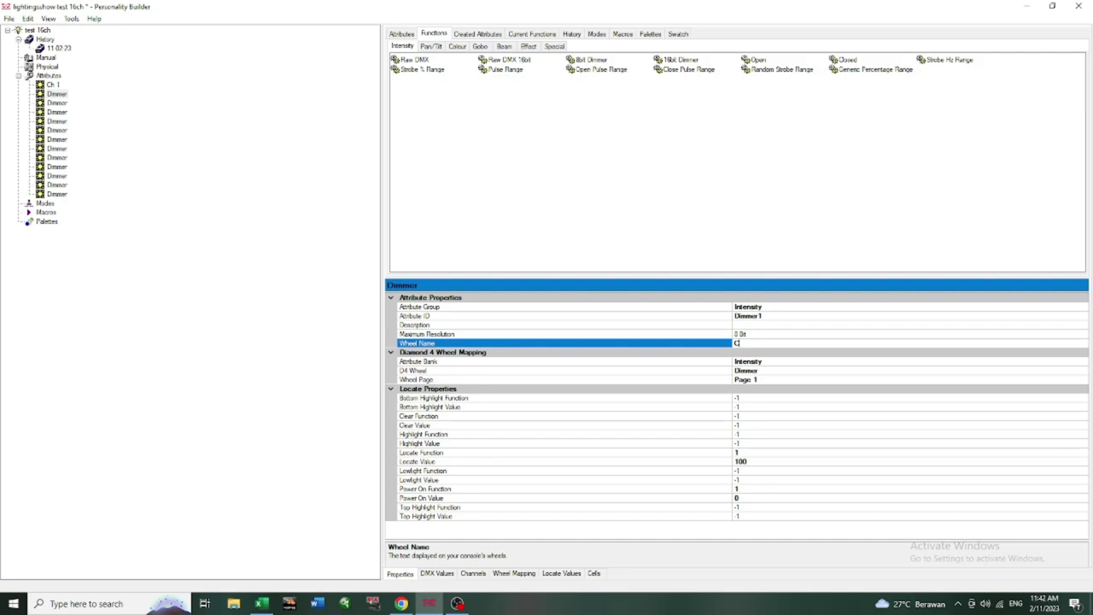
pyautogui.write(' 2')
pyautogui.click(57, 104)
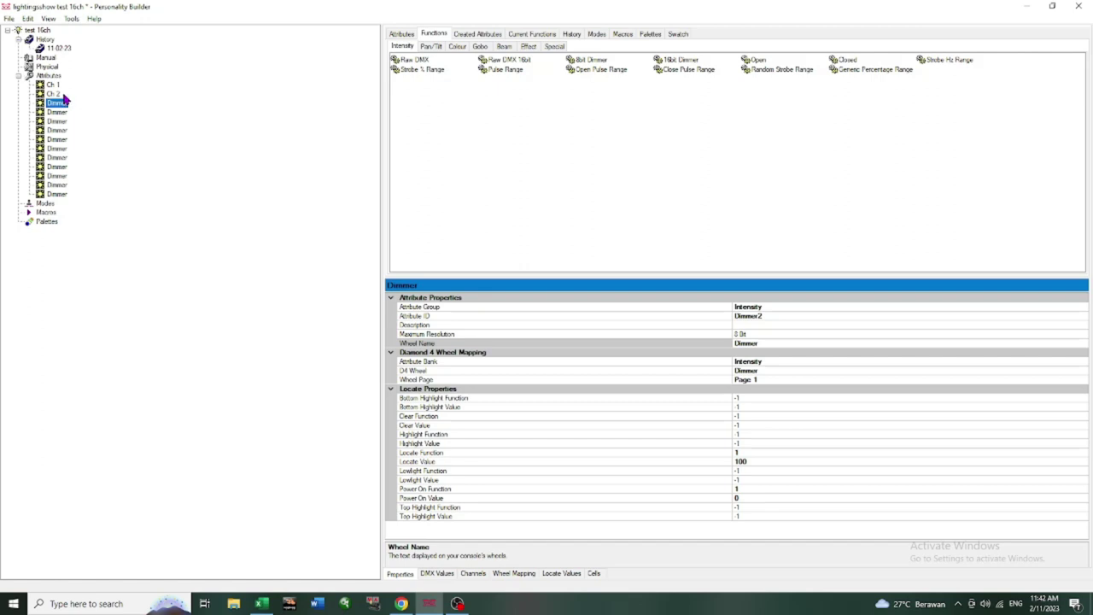
# Copy the wheel name text of the Ch 2 attribute for reuse
pyautogui.click(54, 93)
pyautogui.click(742, 347)
pyautogui.click(732, 353)
pyautogui.doubleClick(743, 344)
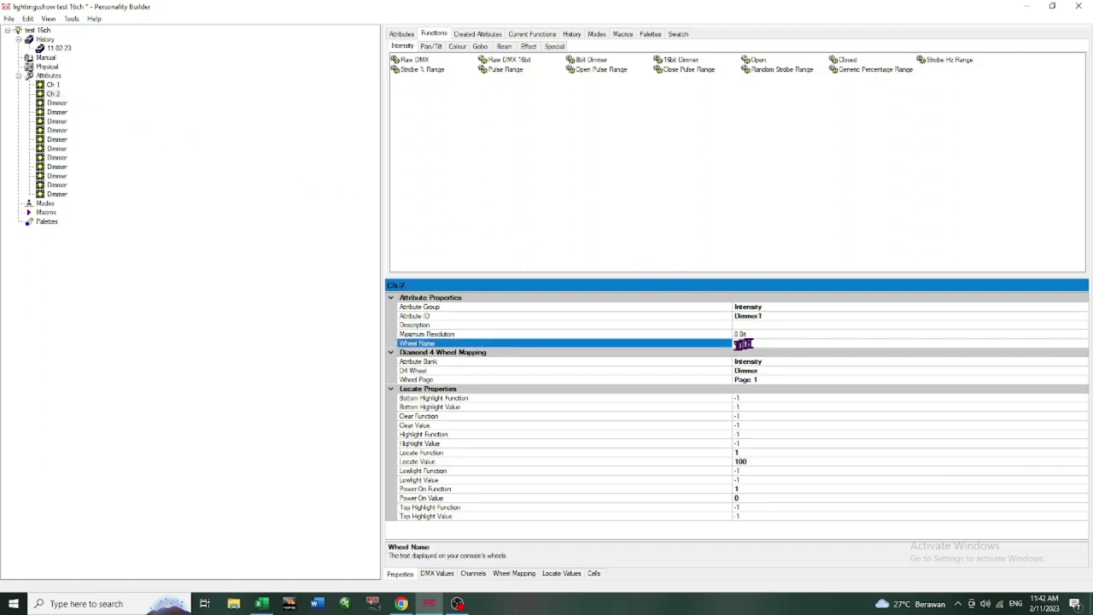
pyautogui.click(749, 343)
pyautogui.doubleClick(743, 342)
pyautogui.rightClick(736, 342)
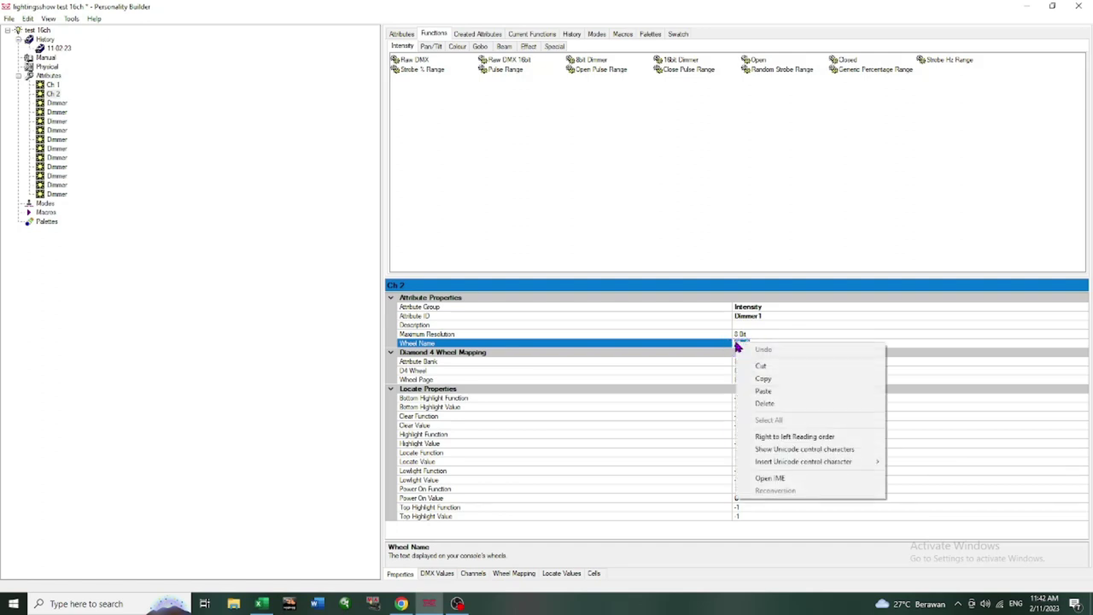
pyautogui.click(762, 380)
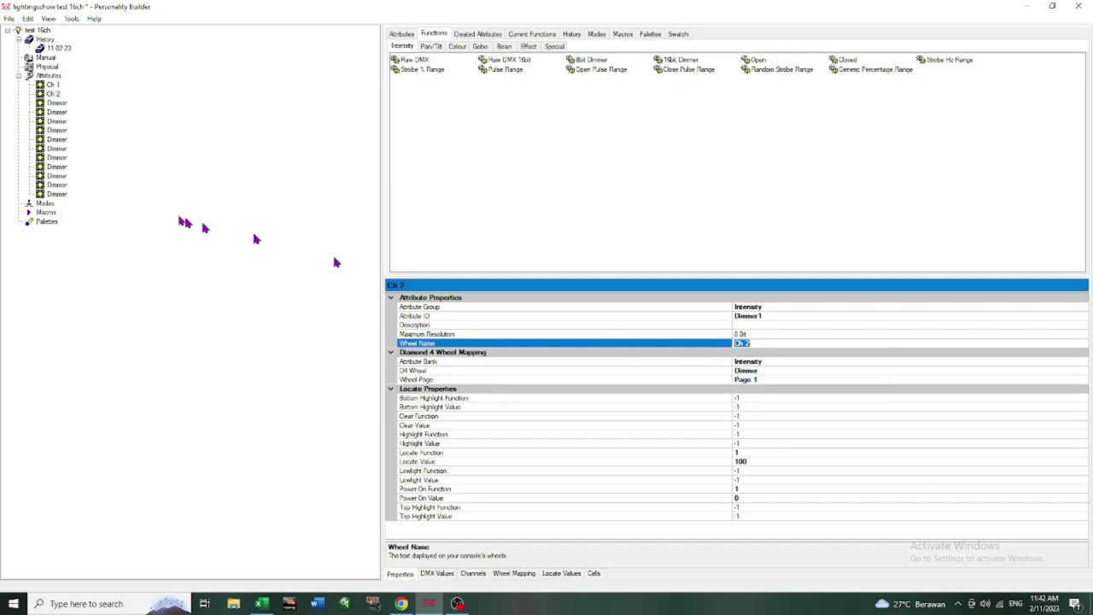
# Paste the copied text over the third Dimmer attribute's wheel name and change it to Ch 3
pyautogui.click(61, 104)
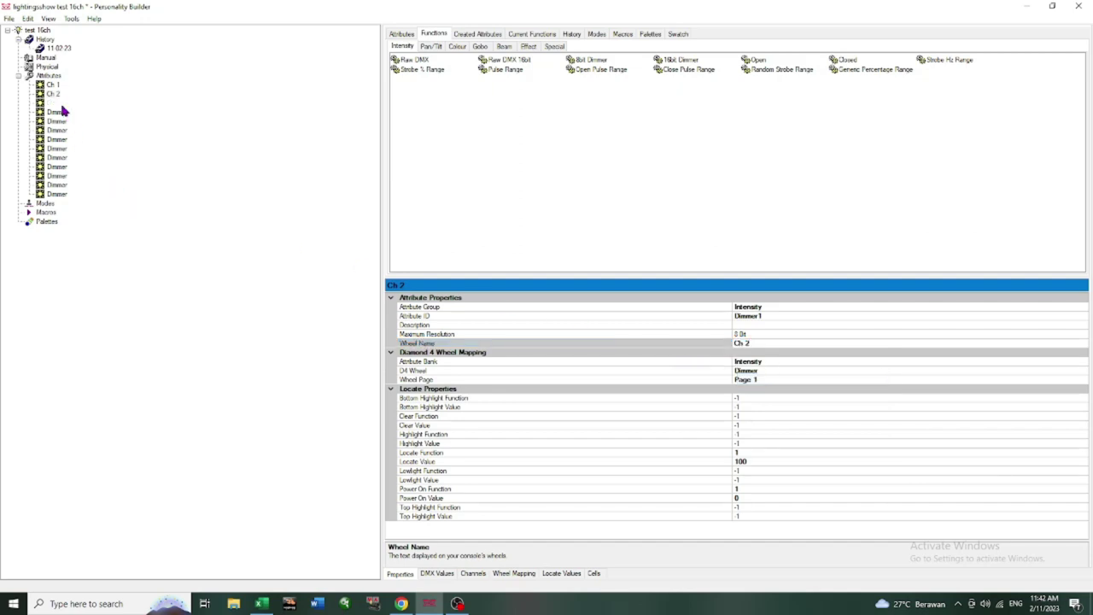
pyautogui.click(772, 344)
pyautogui.doubleClick(752, 344)
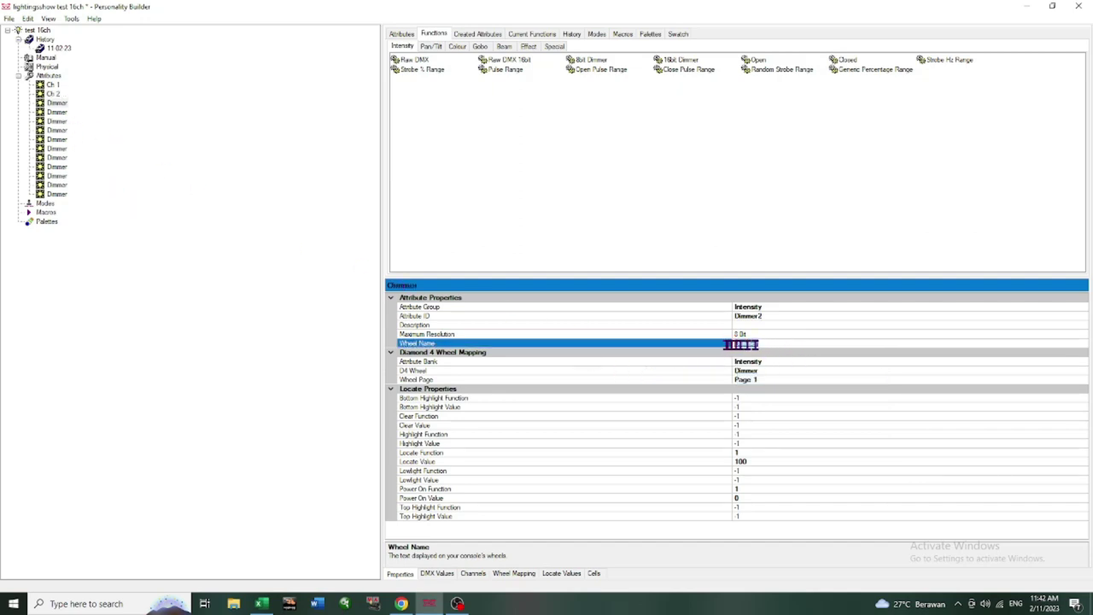
pyautogui.rightClick(764, 345)
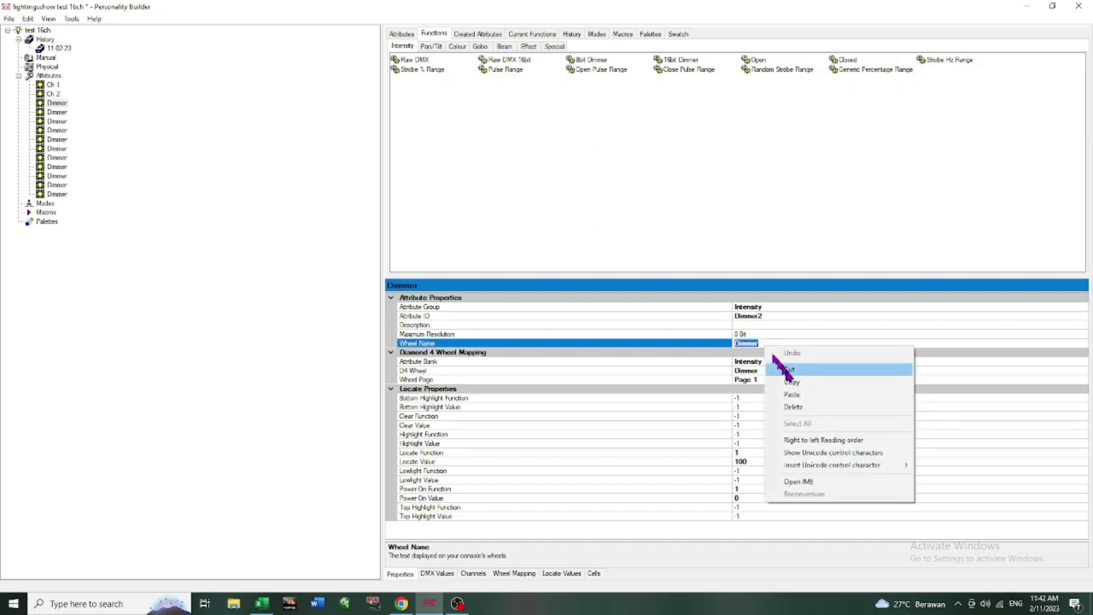
pyautogui.click(793, 395)
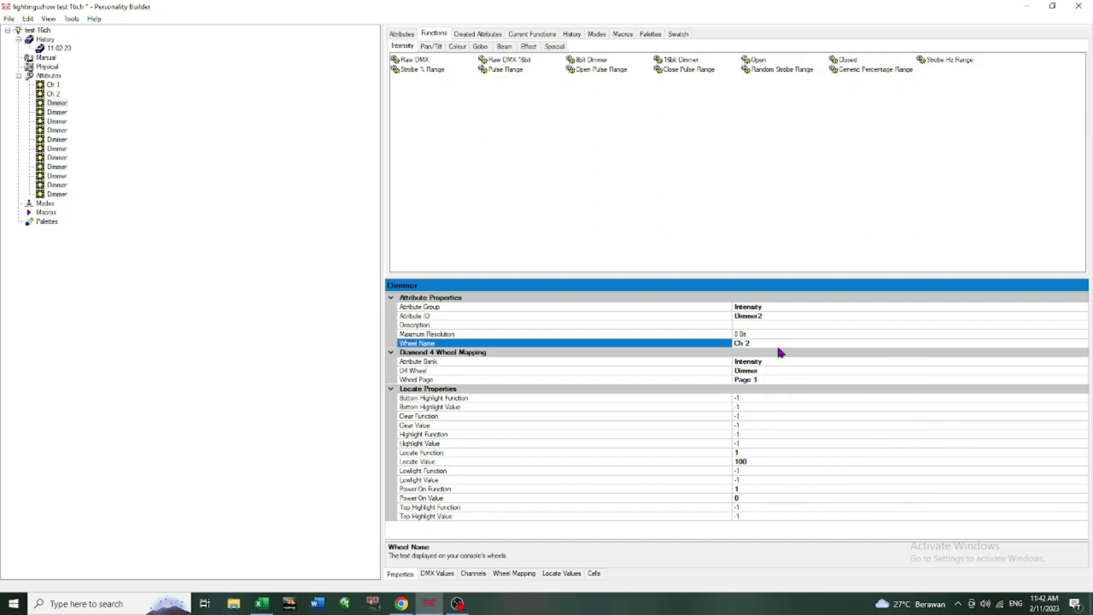
pyautogui.write('3')
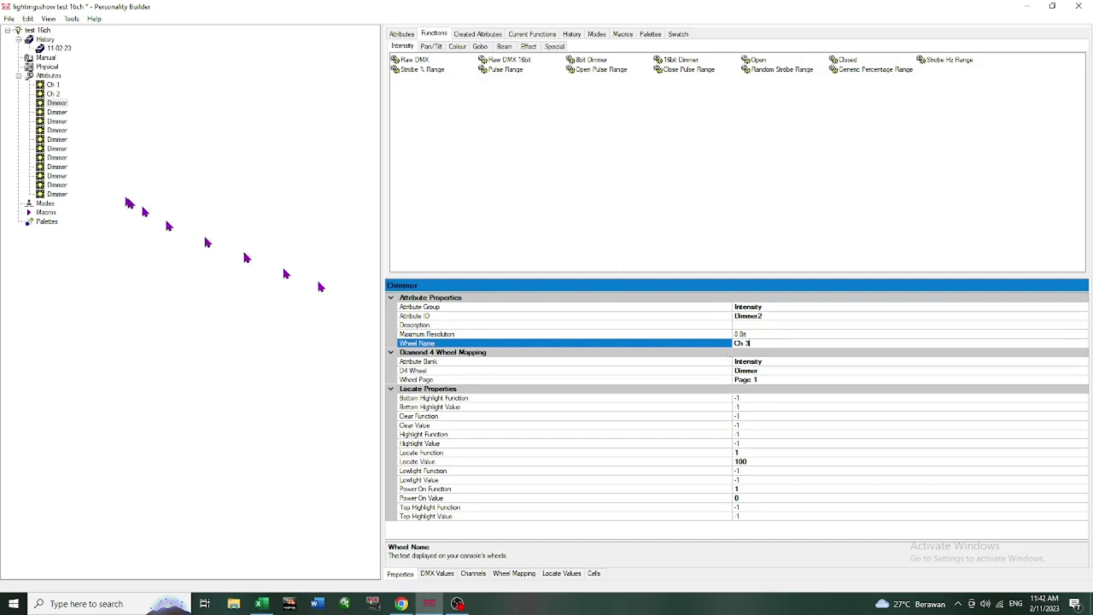
# Set the wheel names of the fourth and fifth Dimmer attributes to Ch 4 and Ch 5, reusing the copied text
pyautogui.click(58, 113)
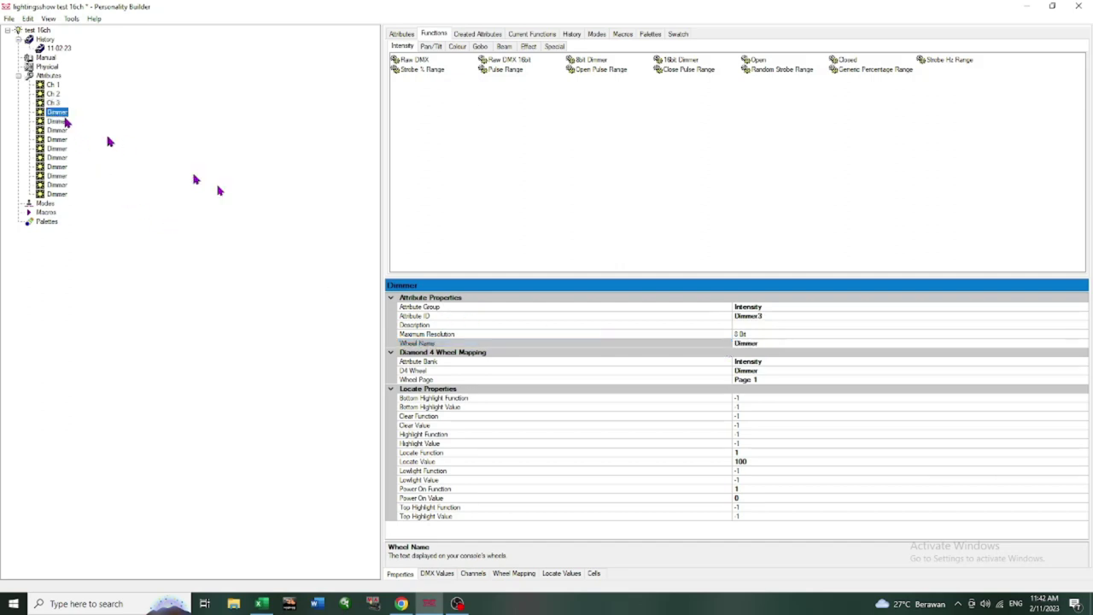
pyautogui.click(774, 345)
pyautogui.write('Ch 2')
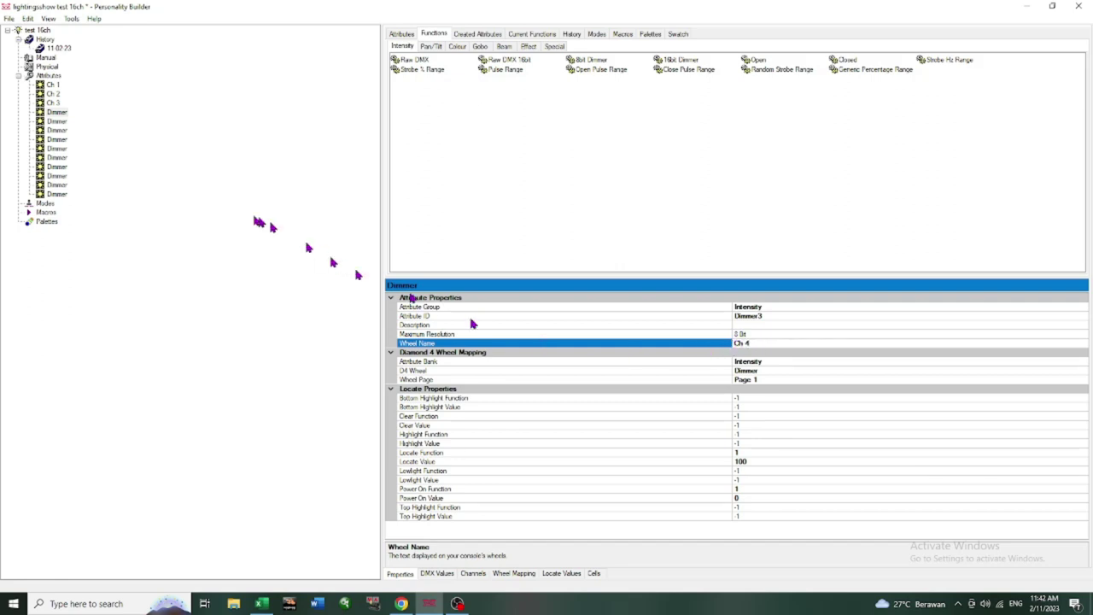
pyautogui.click(56, 122)
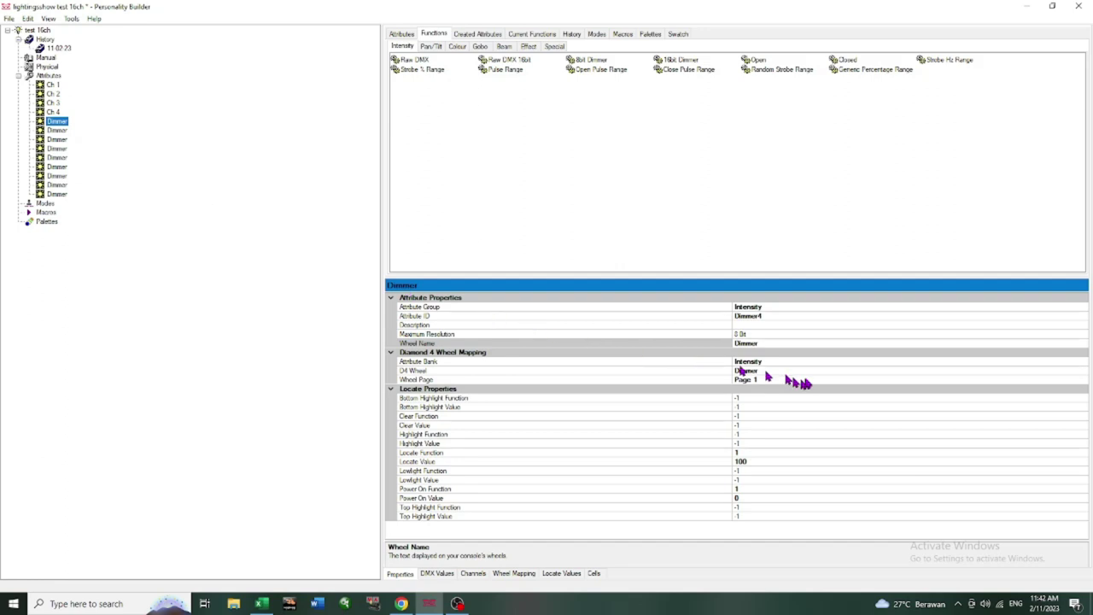
pyautogui.click(772, 345)
pyautogui.write('Ch 2')
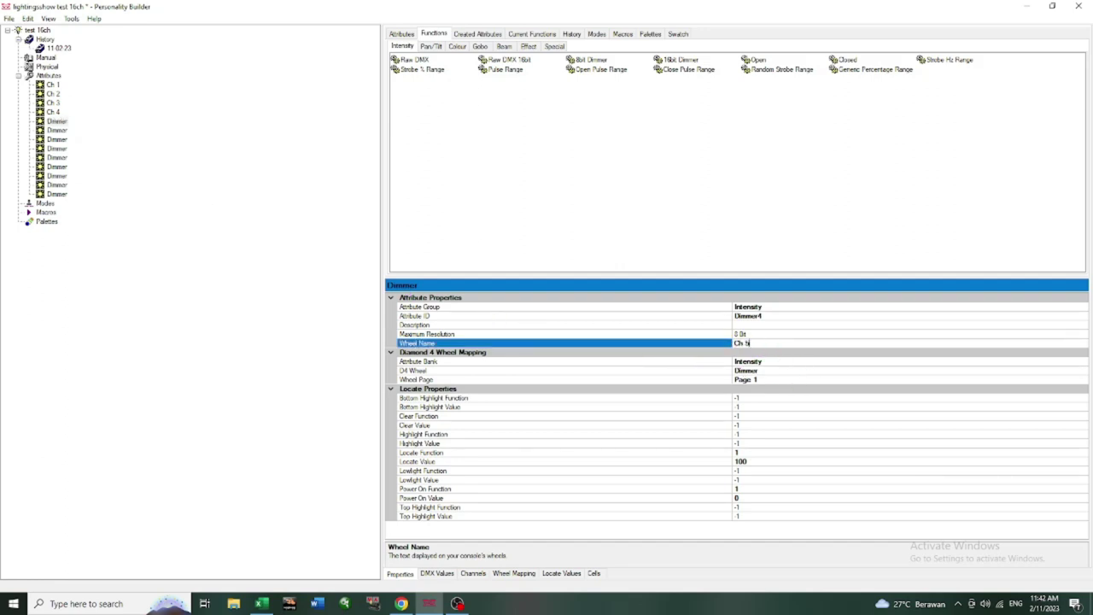
# Set the wheel names of the sixth and seventh Dimmer attributes to Ch 6 and Ch 7, reusing the copied text
pyautogui.click(58, 130)
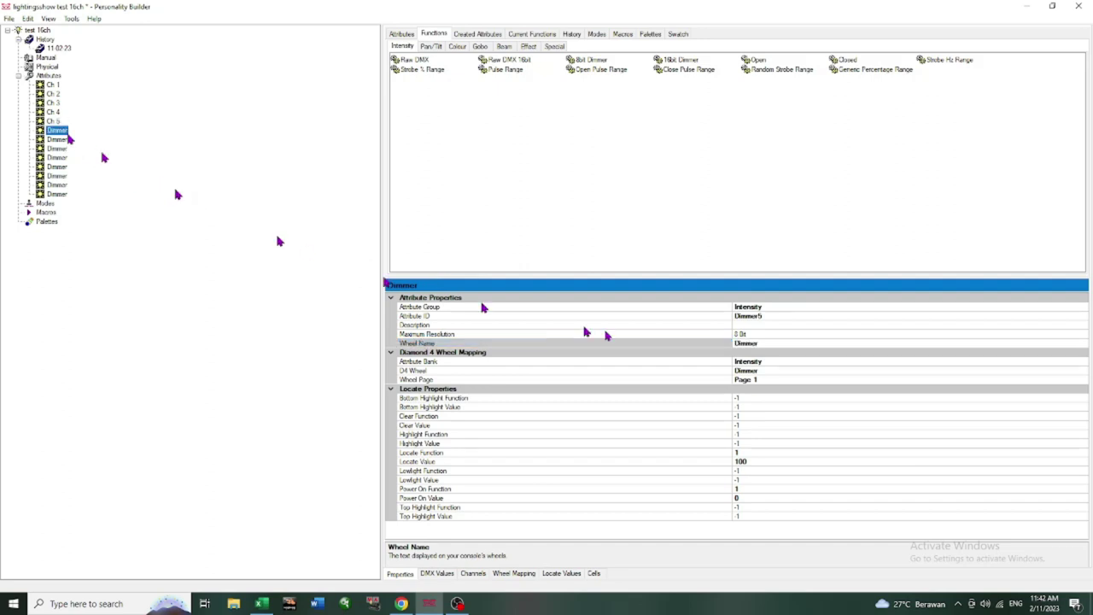
pyautogui.click(771, 344)
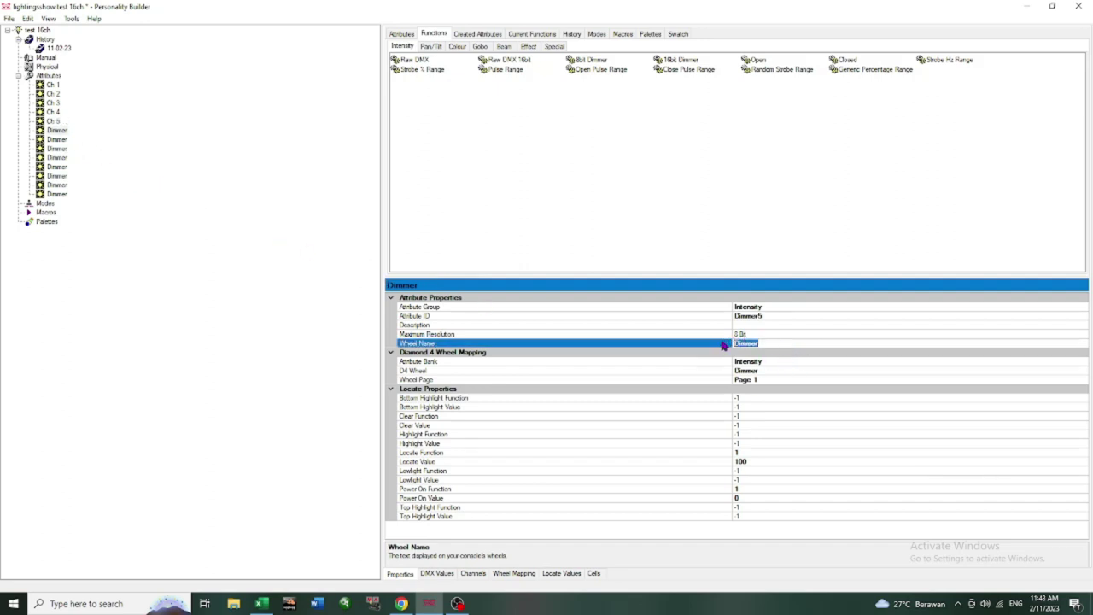
pyautogui.doubleClick(756, 343)
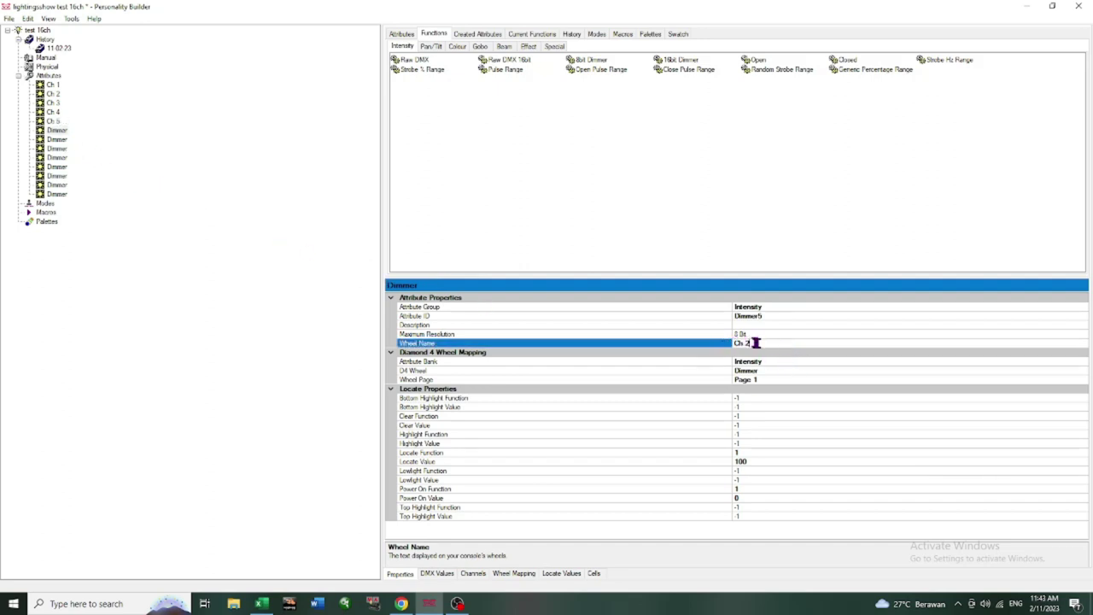
pyautogui.click(60, 140)
pyautogui.click(765, 344)
pyautogui.hotkey('ctrl', 'v')
pyautogui.write('7')
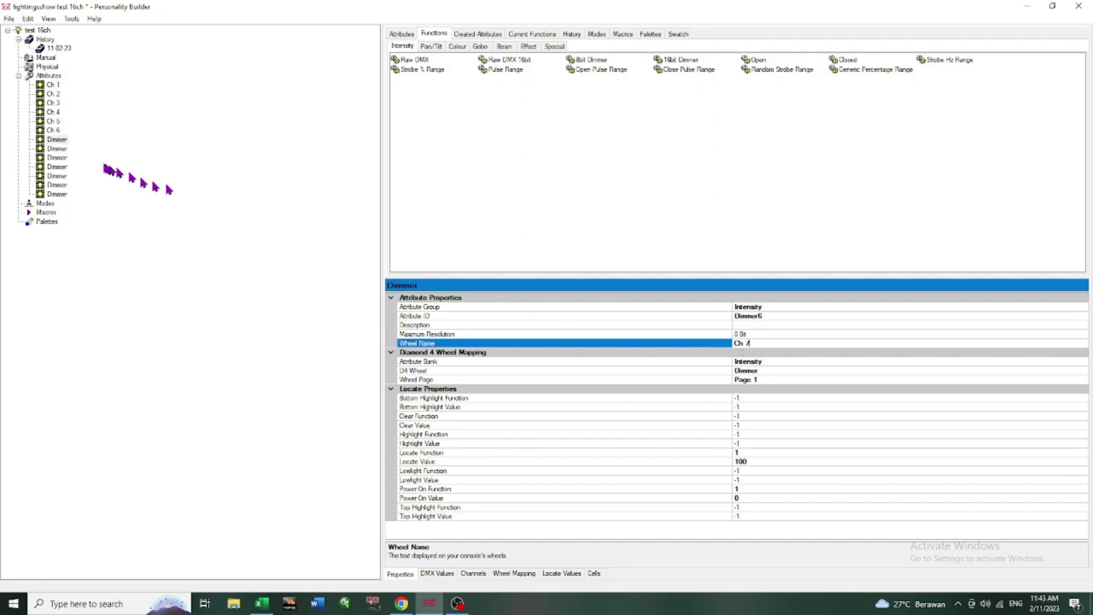
# Rename the wheel names of the eighth and ninth Dimmer attributes to Ch 8 and Ch 9
pyautogui.click(64, 152)
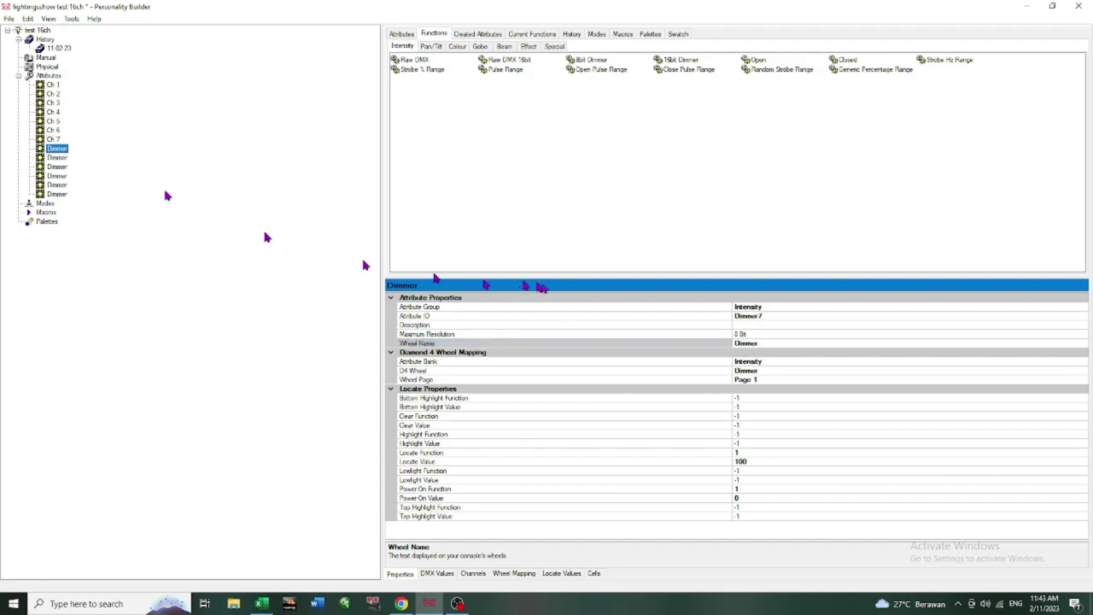
pyautogui.click(773, 343)
pyautogui.moveTo(773, 342); pyautogui.dragTo(713, 344)
pyautogui.hotkey('ctrl', 'v')
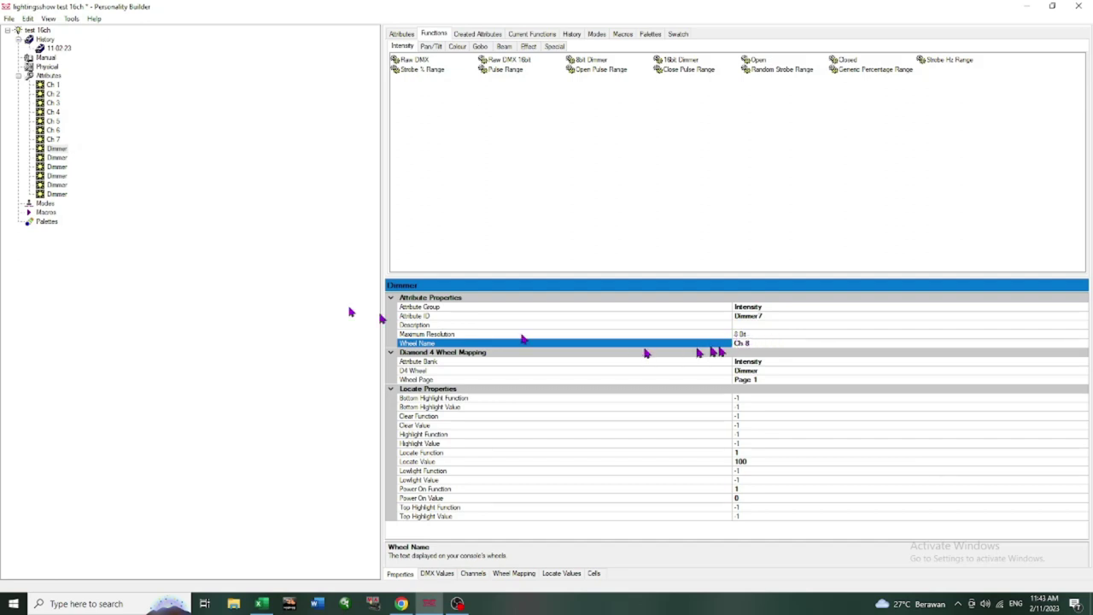
pyautogui.click(58, 159)
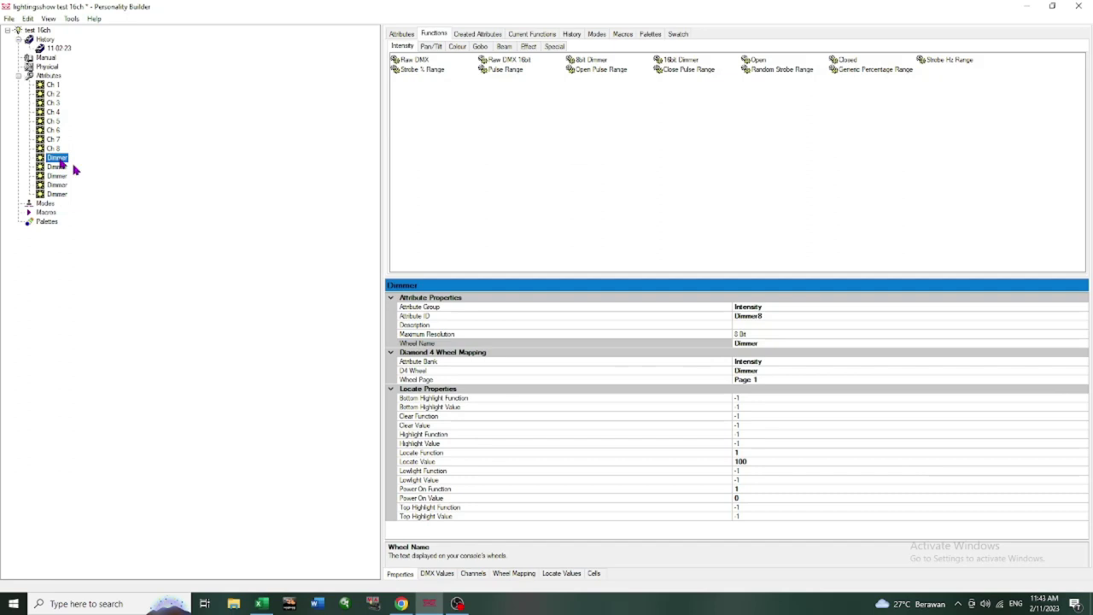
pyautogui.click(773, 342)
pyautogui.moveTo(773, 342); pyautogui.dragTo(729, 350)
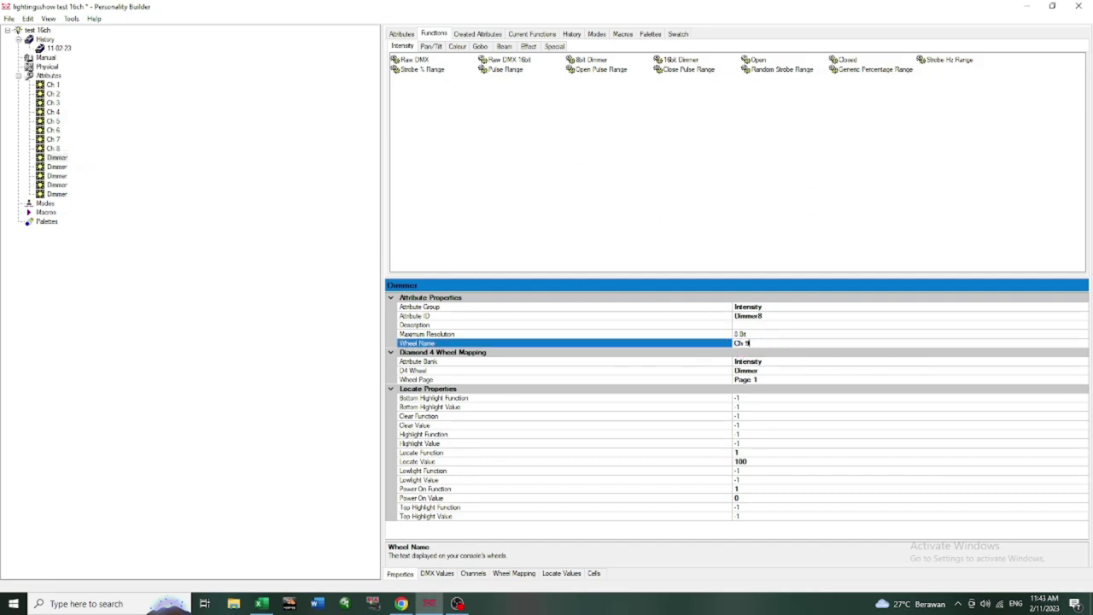
# Change the wheel names of the tenth and eleventh Dimmer attributes to Ch 10 and Ch 11
pyautogui.click(58, 167)
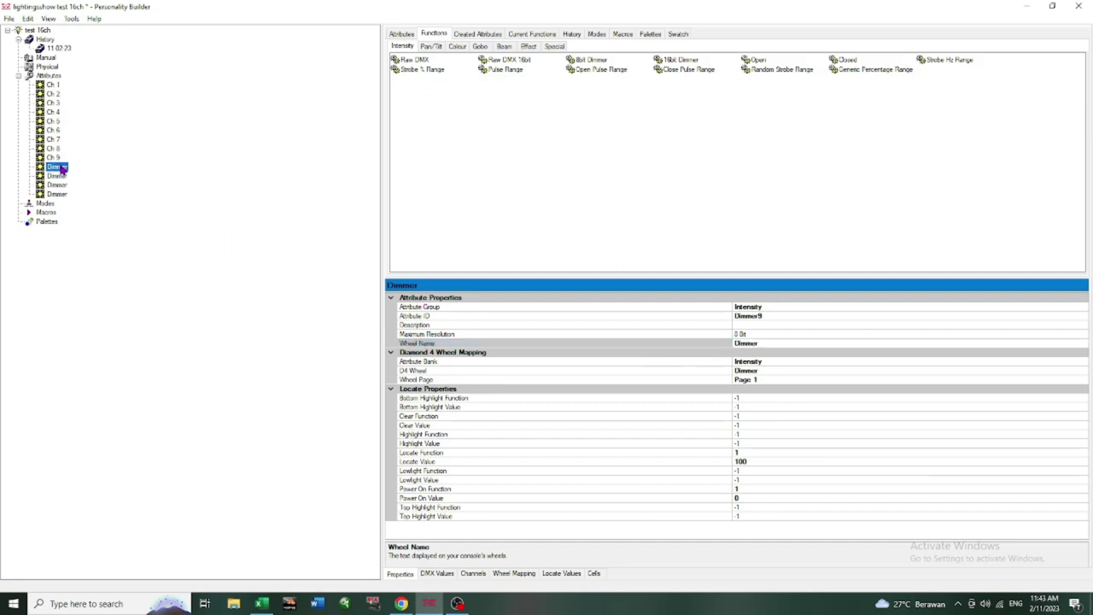
pyautogui.click(767, 343)
pyautogui.moveTo(766, 343); pyautogui.dragTo(714, 346)
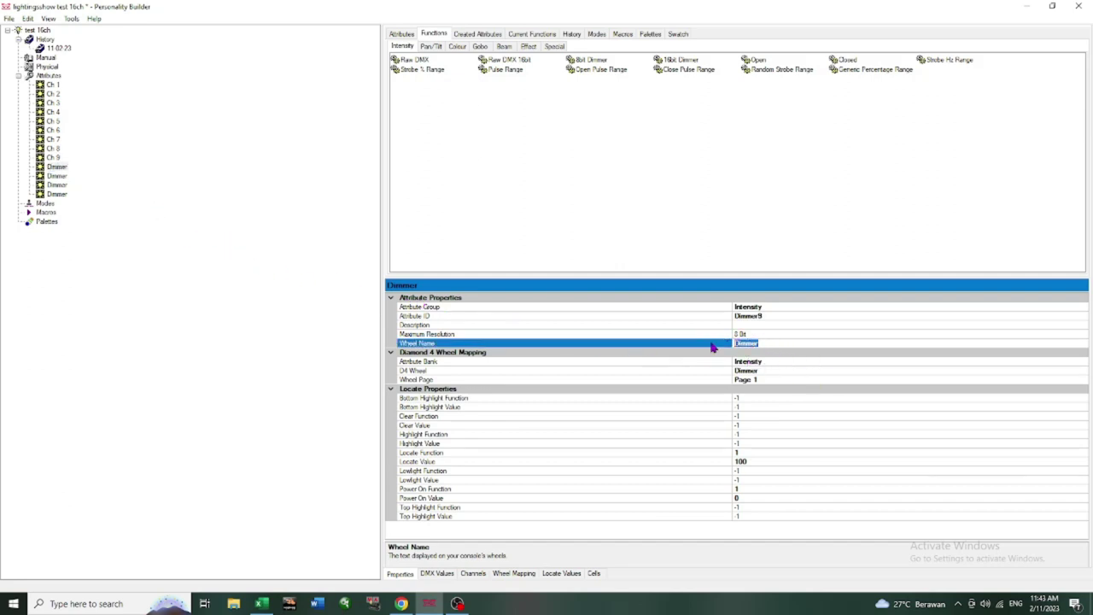
pyautogui.write('Ch 2')
pyautogui.write('1')
pyautogui.write('0')
pyautogui.click(59, 176)
pyautogui.click(772, 343)
pyautogui.write('Ch 211')
# Set the wheel names of the last two Dimmer attributes to Ch 12 and Ch 13
pyautogui.click(56, 185)
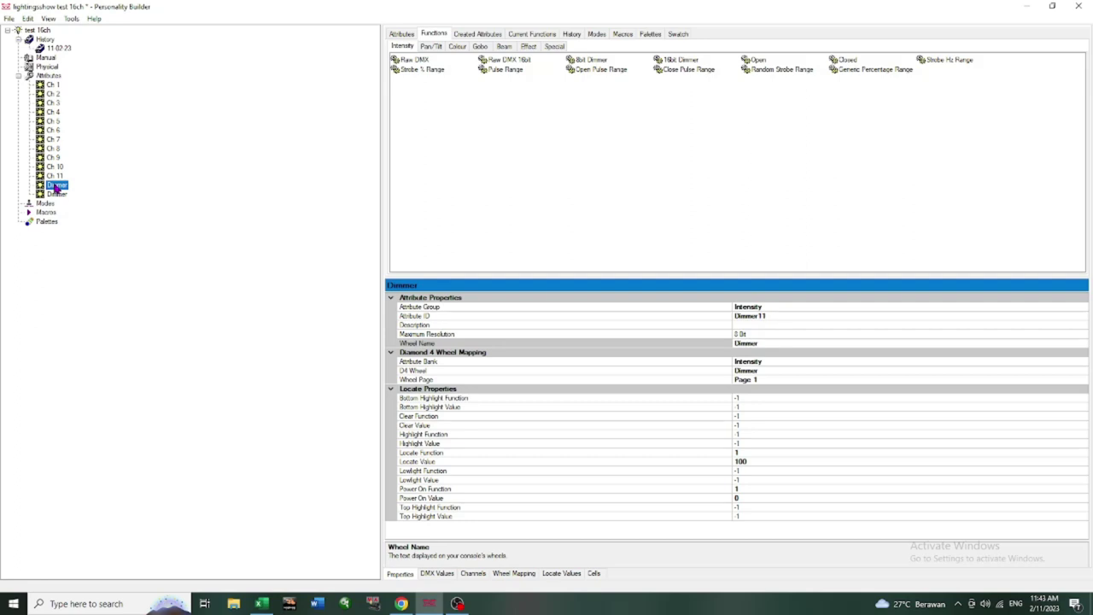
pyautogui.click(771, 343)
pyautogui.write('Ch')
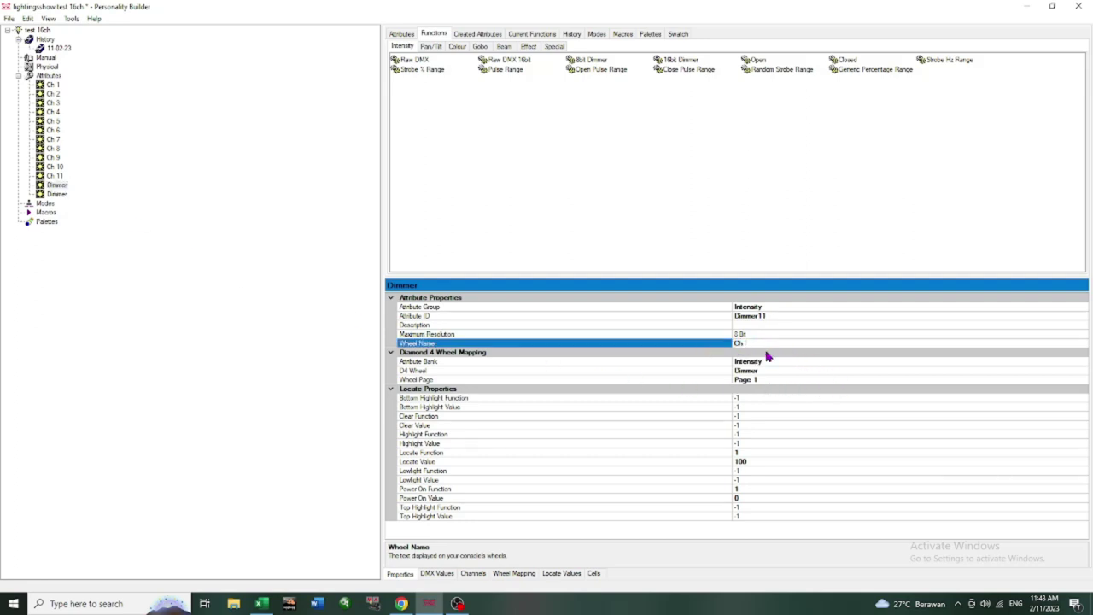
pyautogui.write(' 22')
pyautogui.click(58, 195)
pyautogui.click(763, 343)
pyautogui.write('Ch 2')
pyautogui.write('13')
pyautogui.click(203, 232)
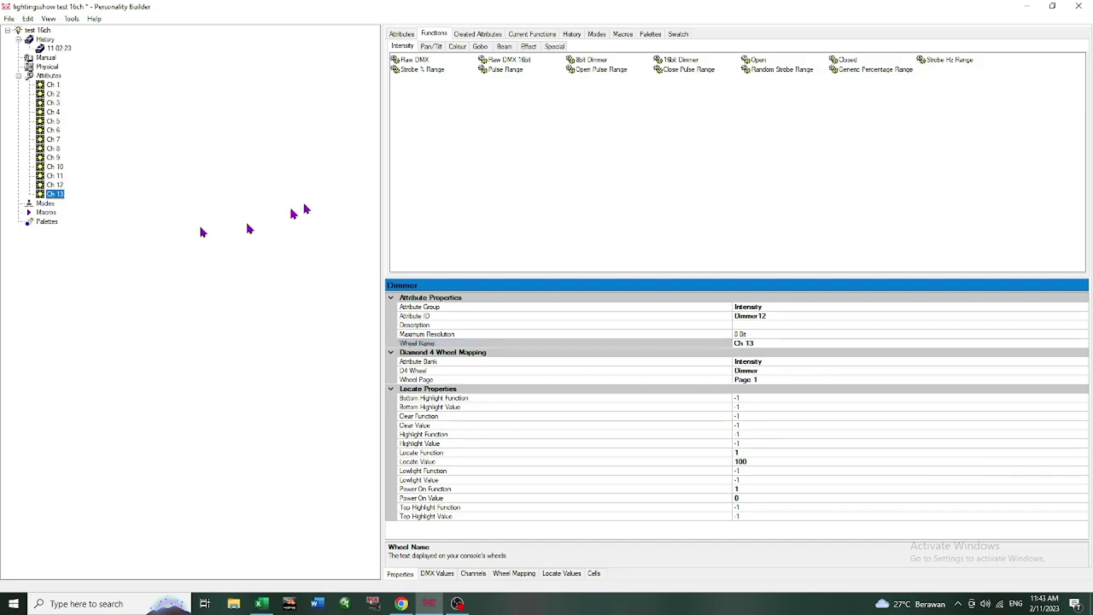
# Add three more Dimmer attributes to the personality after Ch 13
pyautogui.click(401, 34)
pyautogui.click(533, 47)
pyautogui.doubleClick(533, 48)
pyautogui.doubleClick(532, 48)
pyautogui.doubleClick(532, 48)
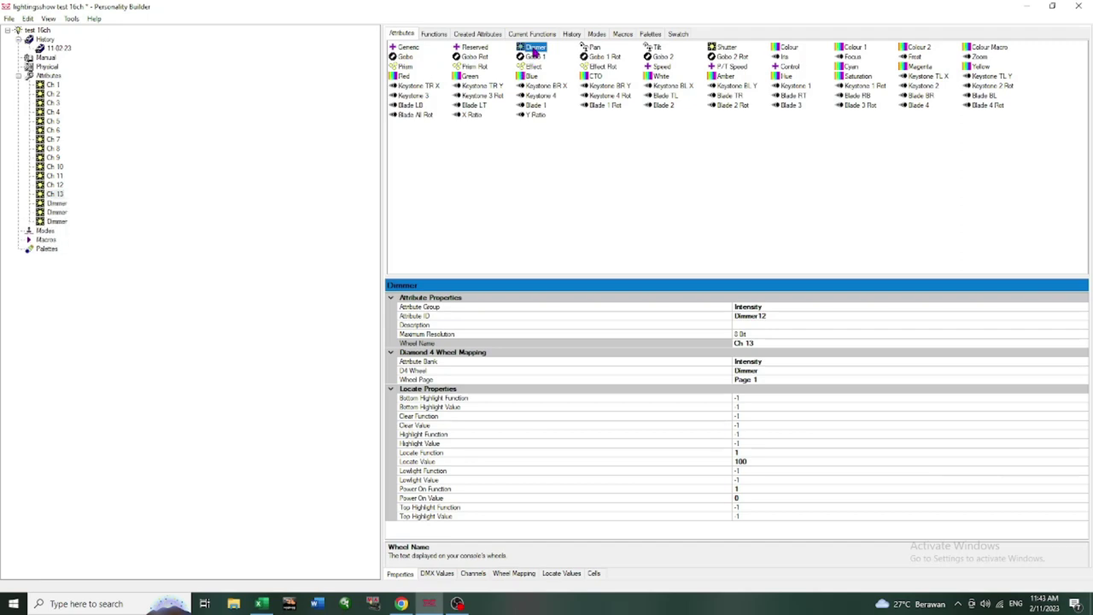
# Set the wheel name of the first newly added Dimmer attribute to Ch 14
pyautogui.click(58, 204)
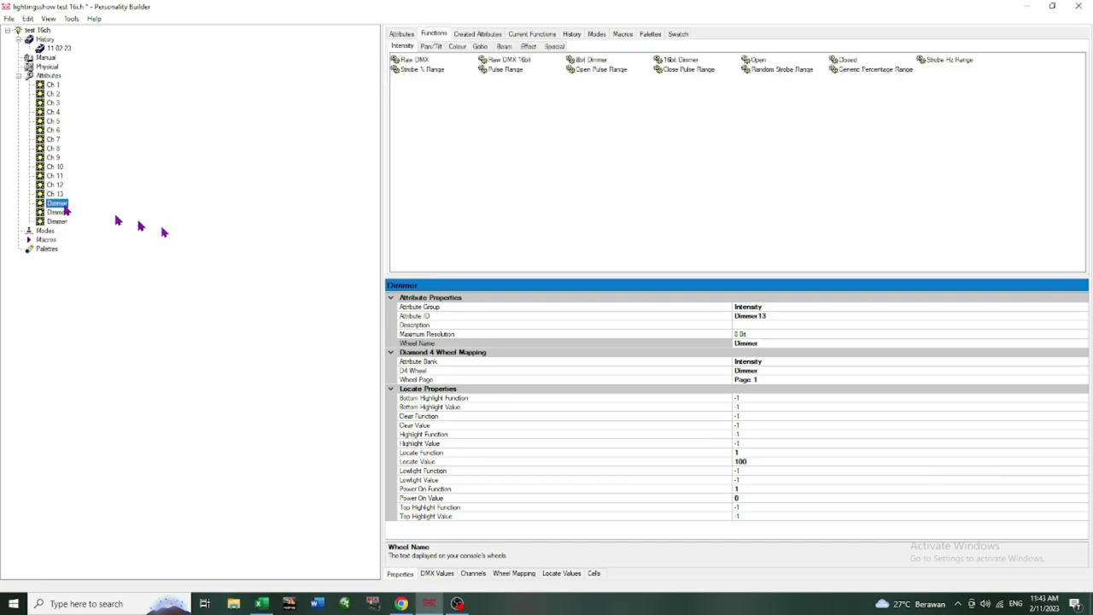
pyautogui.click(772, 345)
pyautogui.click(751, 343)
pyautogui.write('Ch 2')
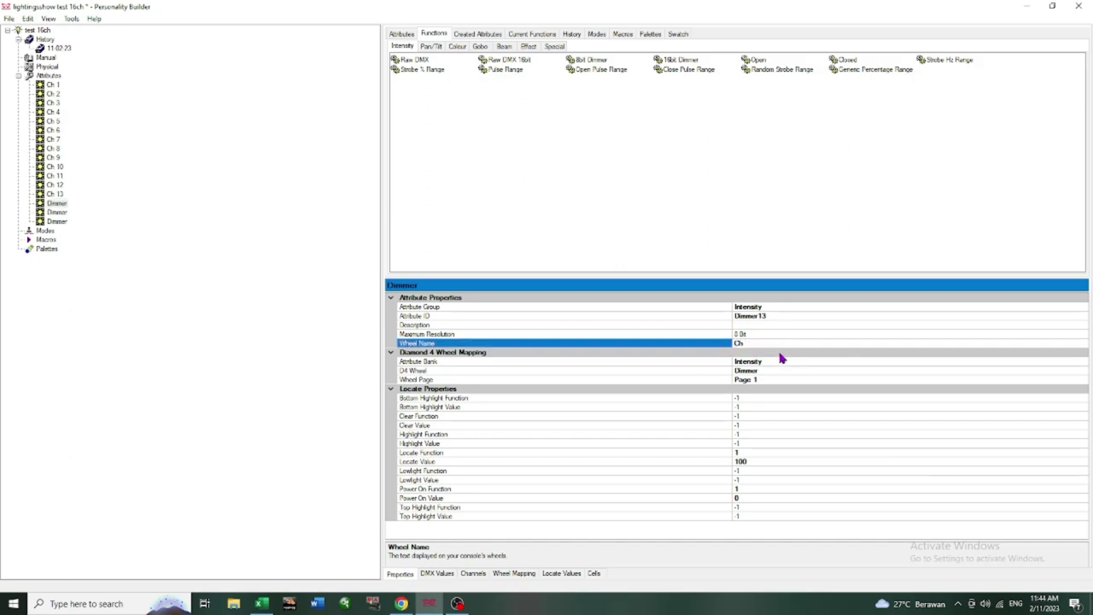
pyautogui.click(100, 243)
# Set the wheel names of the two remaining Dimmer attributes to Ch 15 and Ch 16
pyautogui.click(58, 212)
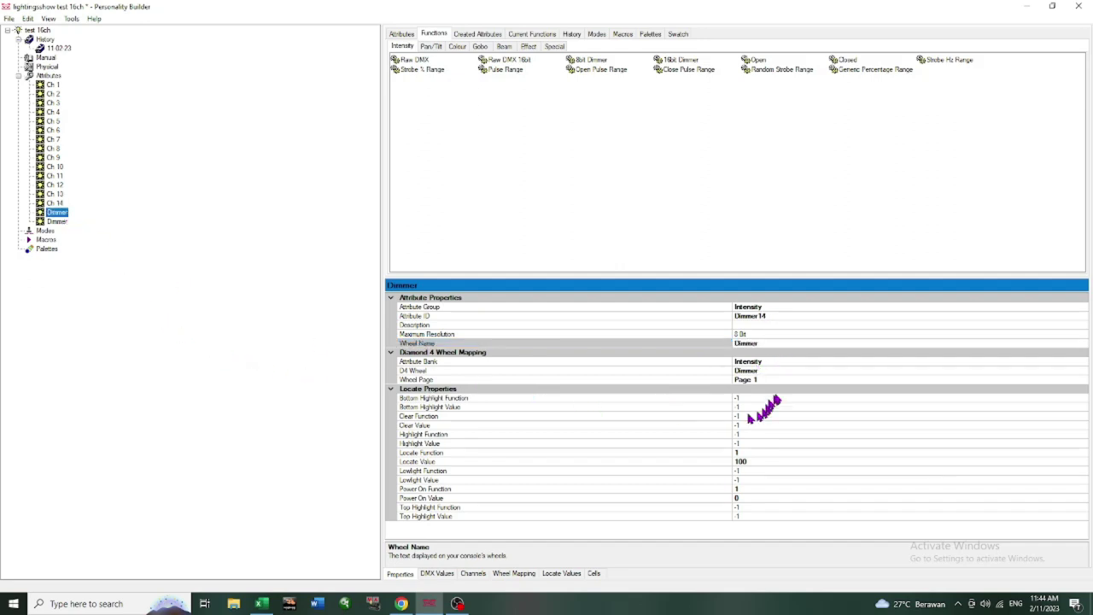
pyautogui.click(771, 344)
pyautogui.write('Ch 2')
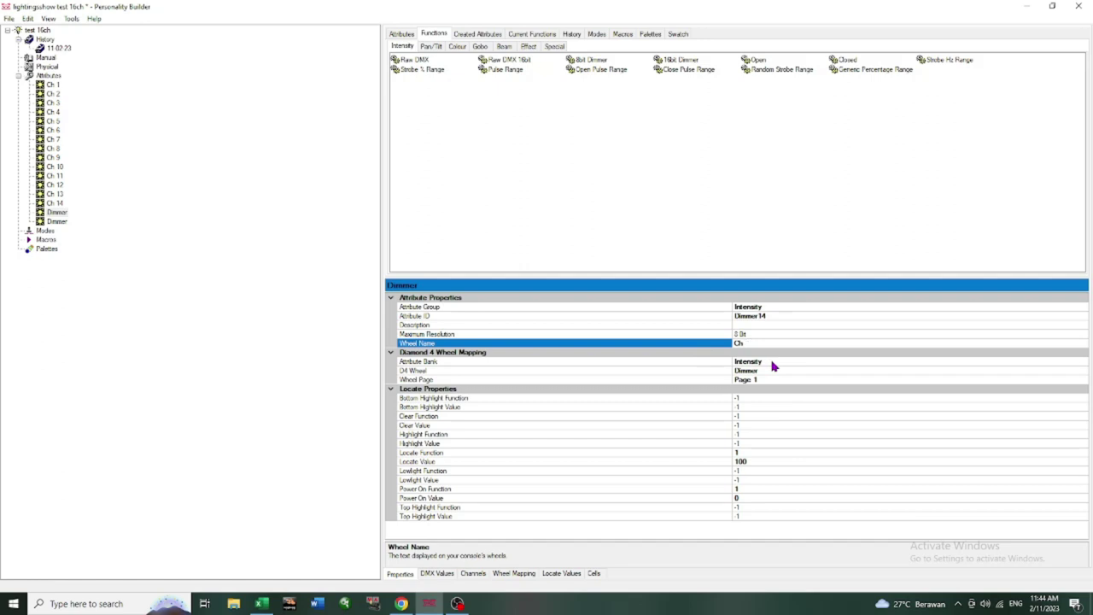
pyautogui.click(86, 281)
pyautogui.click(58, 221)
pyautogui.click(772, 343)
pyautogui.click(188, 214)
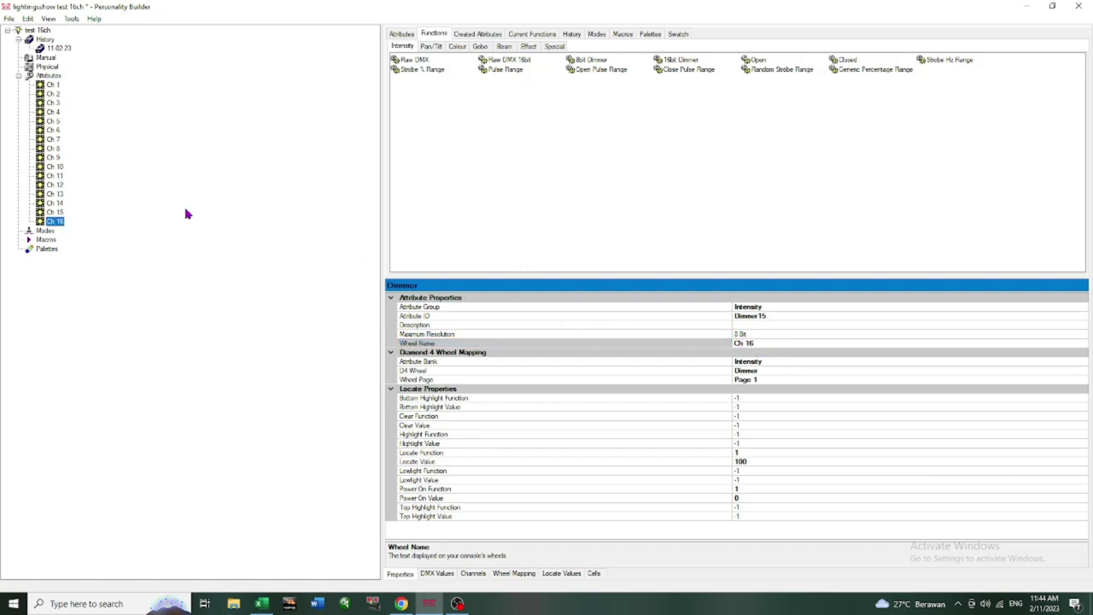
# Add the Raw DMX intensity function to the Ch 1 and Ch 2 attributes
pyautogui.click(53, 86)
pyautogui.doubleClick(417, 59)
pyautogui.moveTo(416, 60); pyautogui.dragTo(56, 106)
pyautogui.click(401, 61)
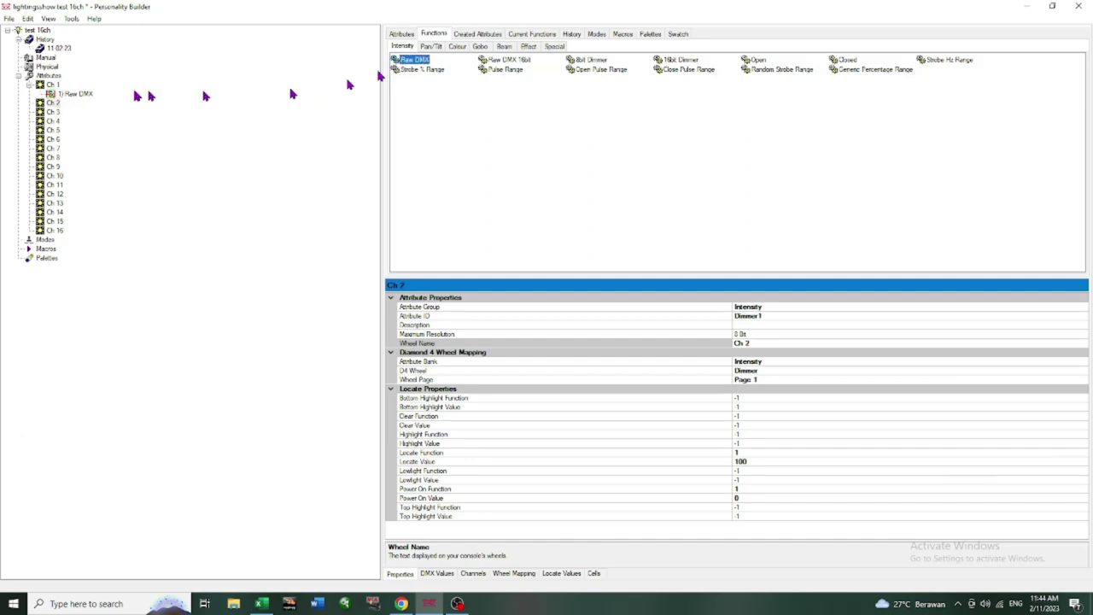
pyautogui.doubleClick(418, 65)
pyautogui.moveTo(418, 64); pyautogui.dragTo(54, 124)
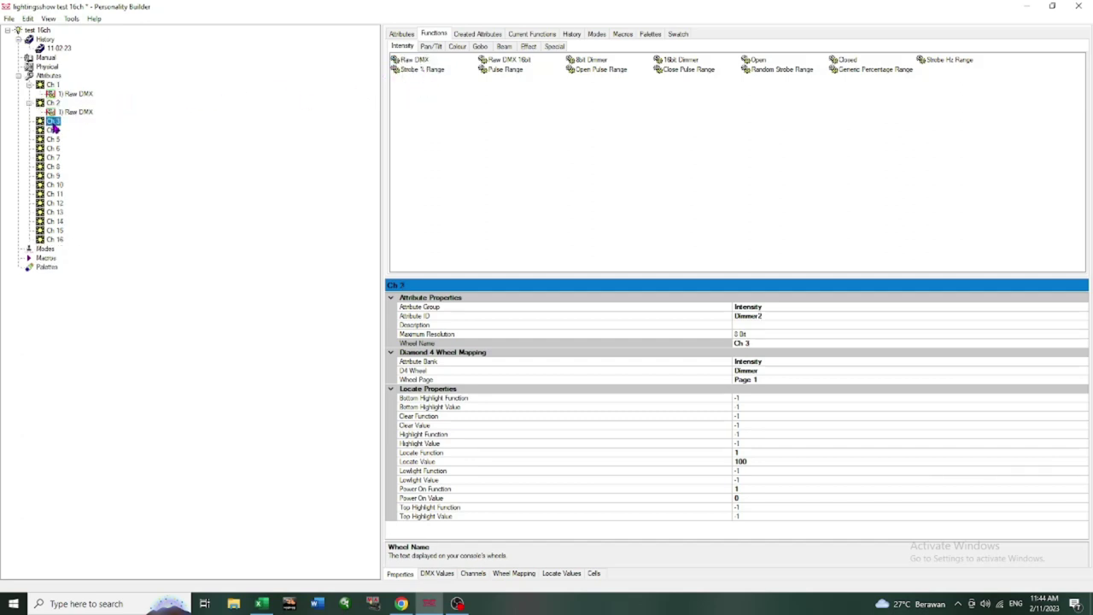
# Add the Raw DMX function to the Ch 3, Ch 4 and Ch 5 attributes
pyautogui.doubleClick(414, 60)
pyautogui.click(54, 141)
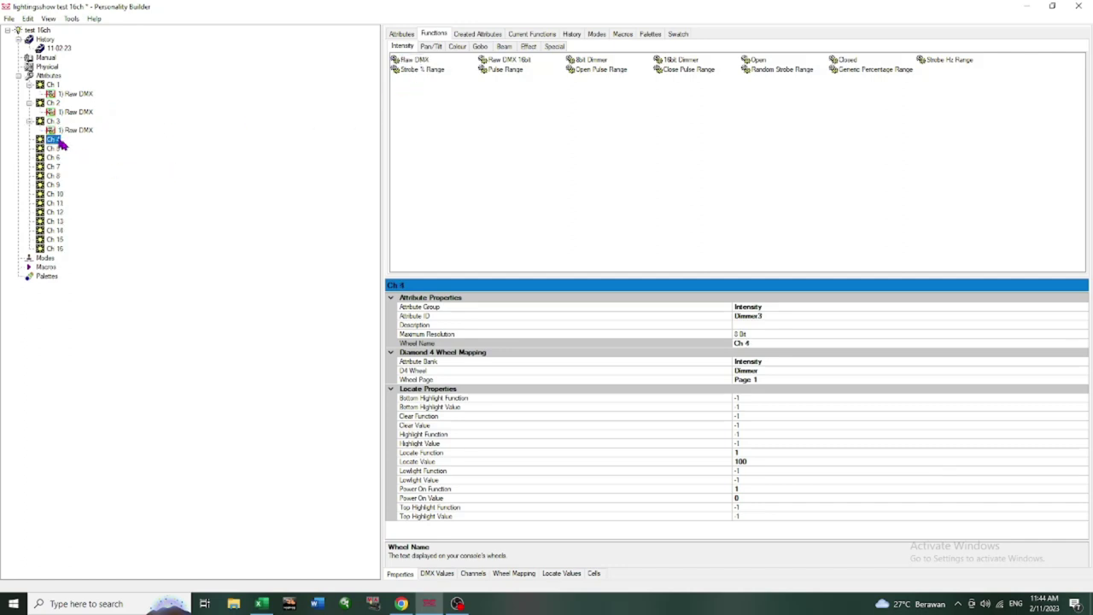
pyautogui.click(418, 61)
pyautogui.doubleClick(418, 60)
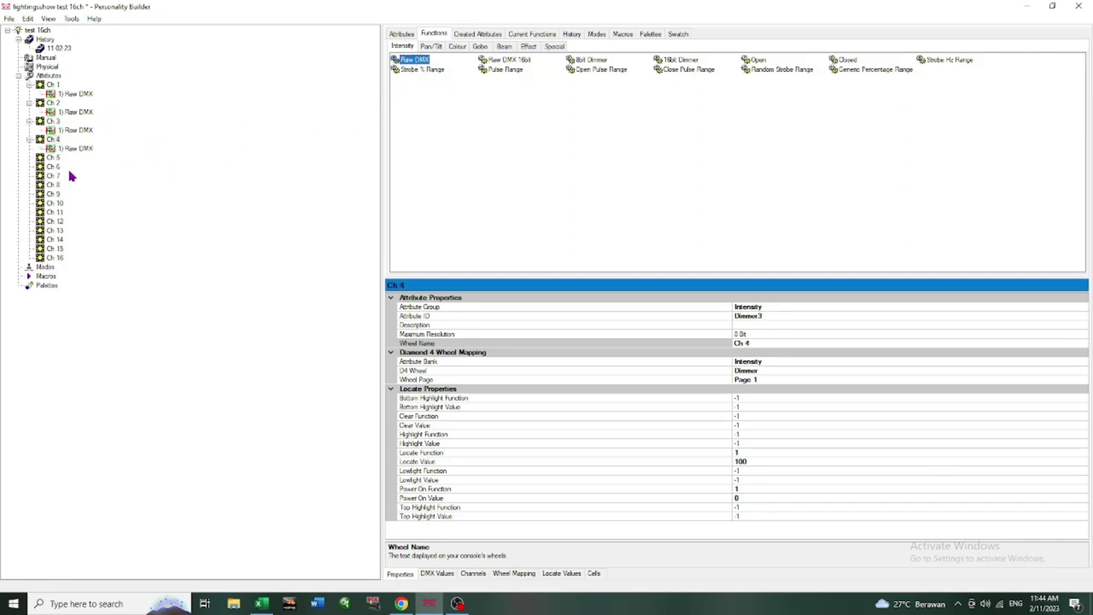
pyautogui.click(53, 159)
pyautogui.doubleClick(420, 60)
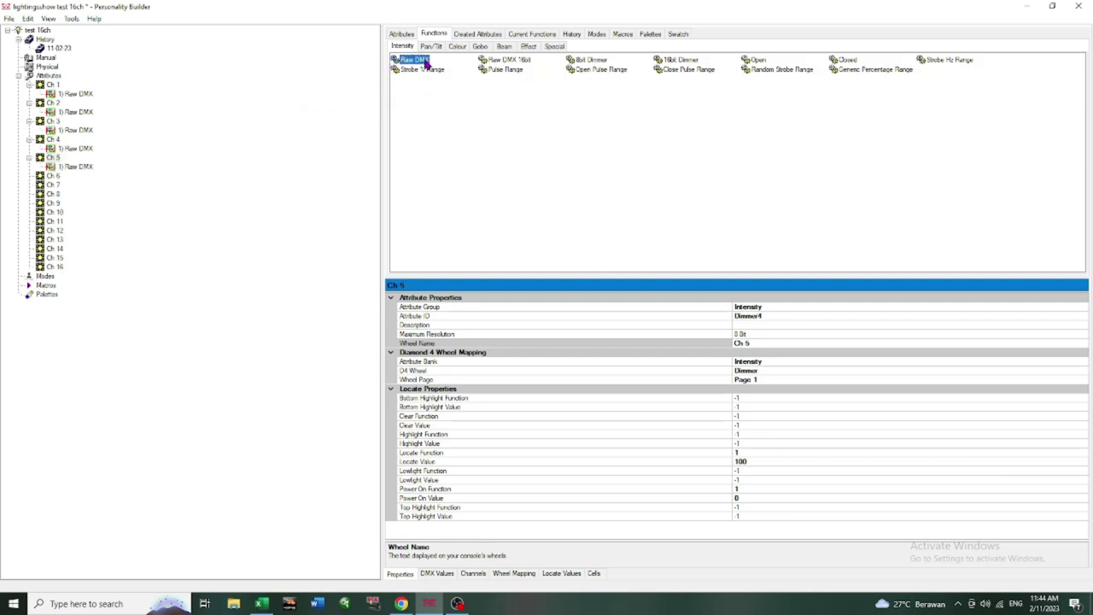
# Give the Ch 6, Ch 7 and Ch 8 attributes a Raw DMX function each
pyautogui.click(53, 177)
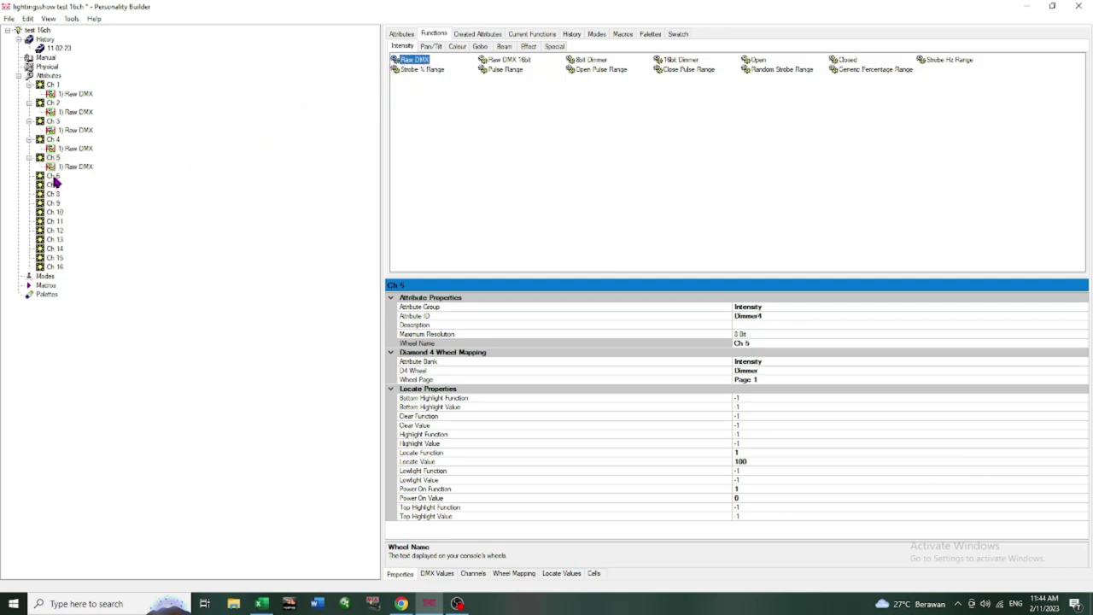
pyautogui.doubleClick(420, 60)
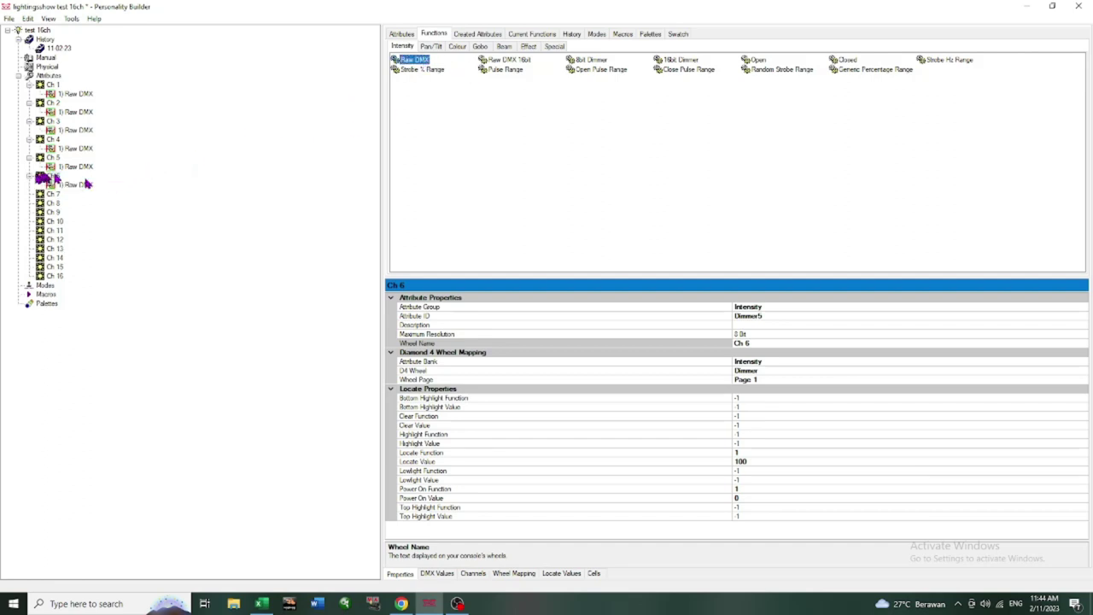
pyautogui.click(47, 195)
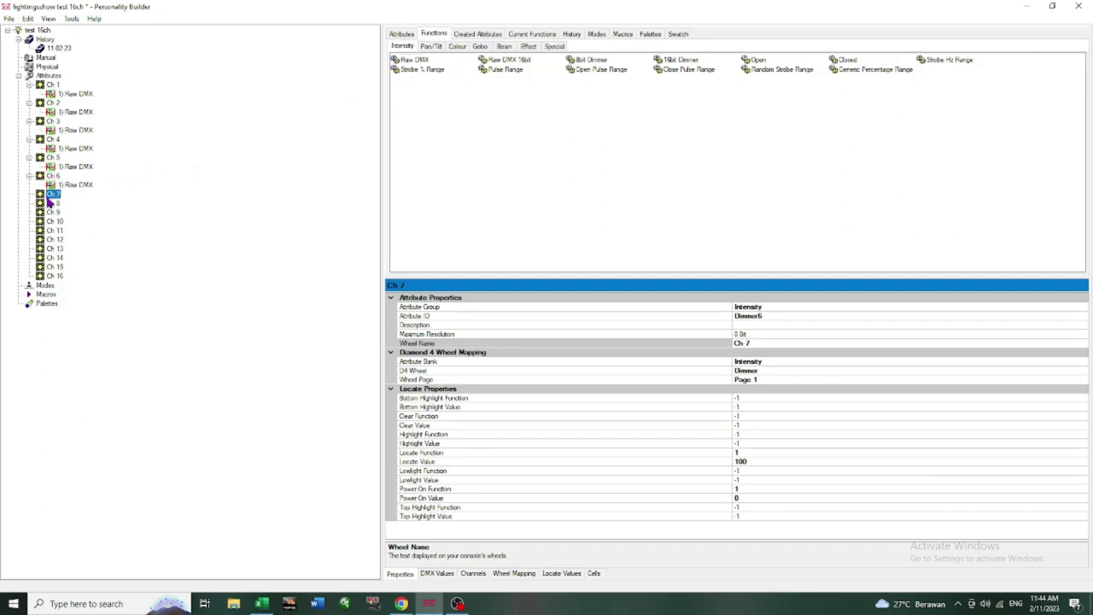
pyautogui.doubleClick(417, 60)
pyautogui.click(53, 212)
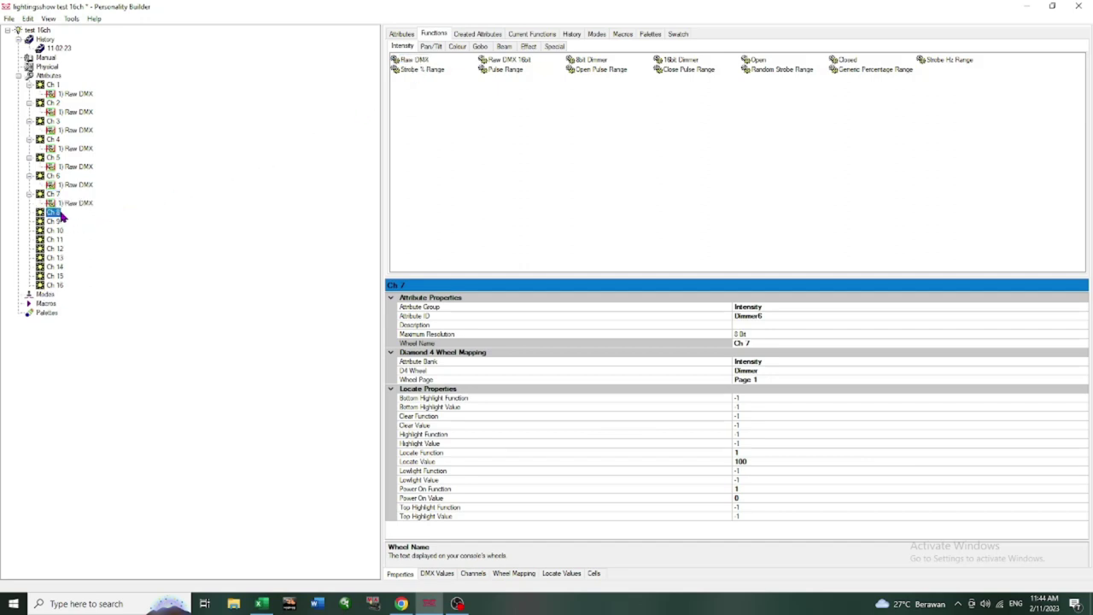
pyautogui.doubleClick(415, 59)
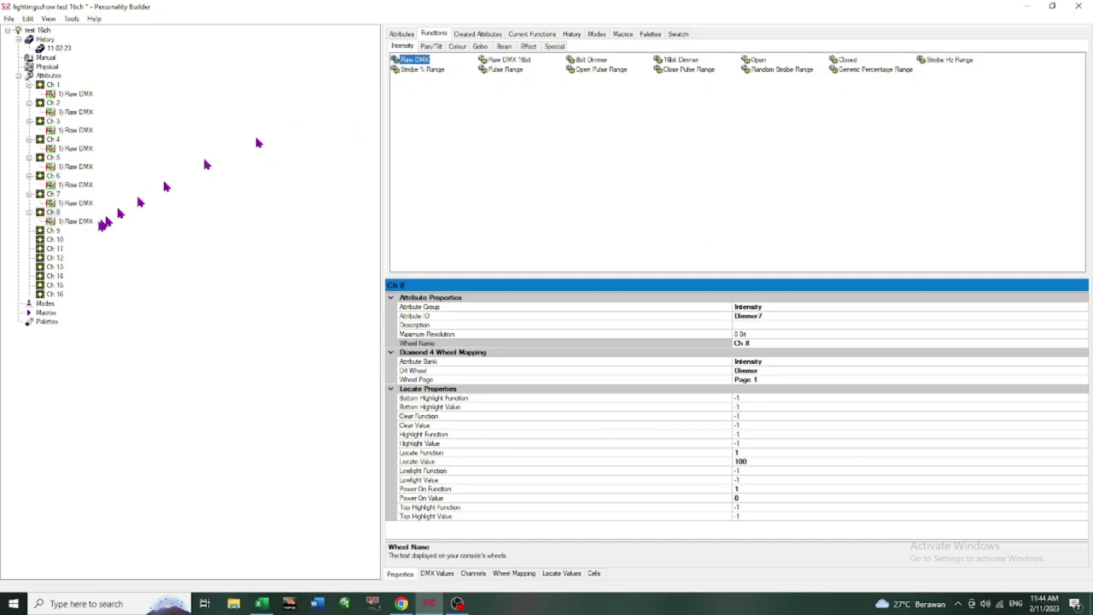
# Add the Raw DMX function to the Ch 9, Ch 10 and Ch 11 attributes
pyautogui.click(52, 232)
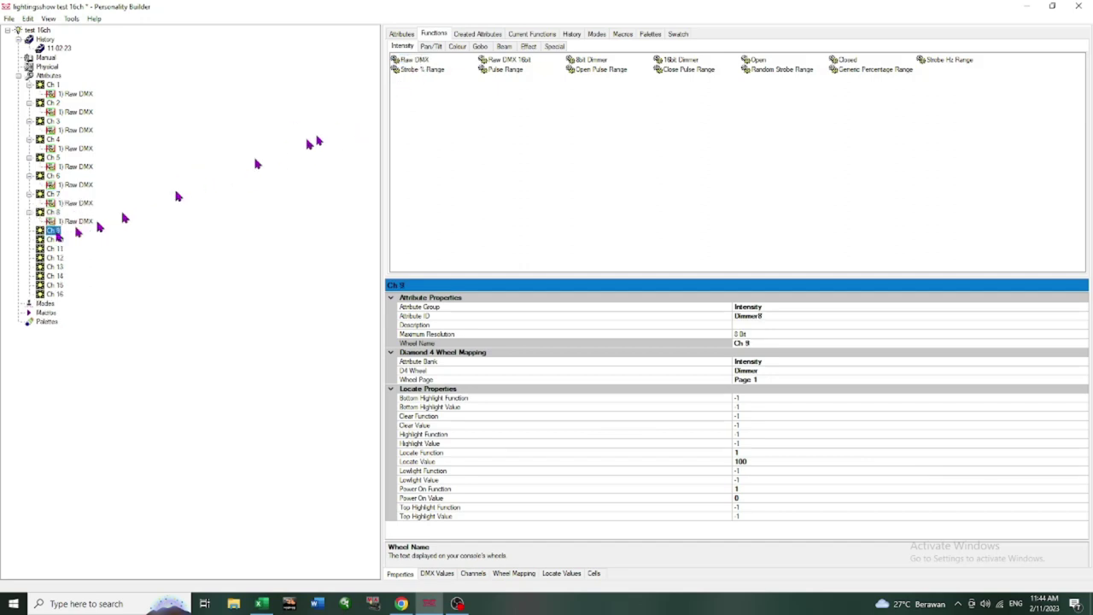
pyautogui.doubleClick(427, 62)
pyautogui.click(54, 249)
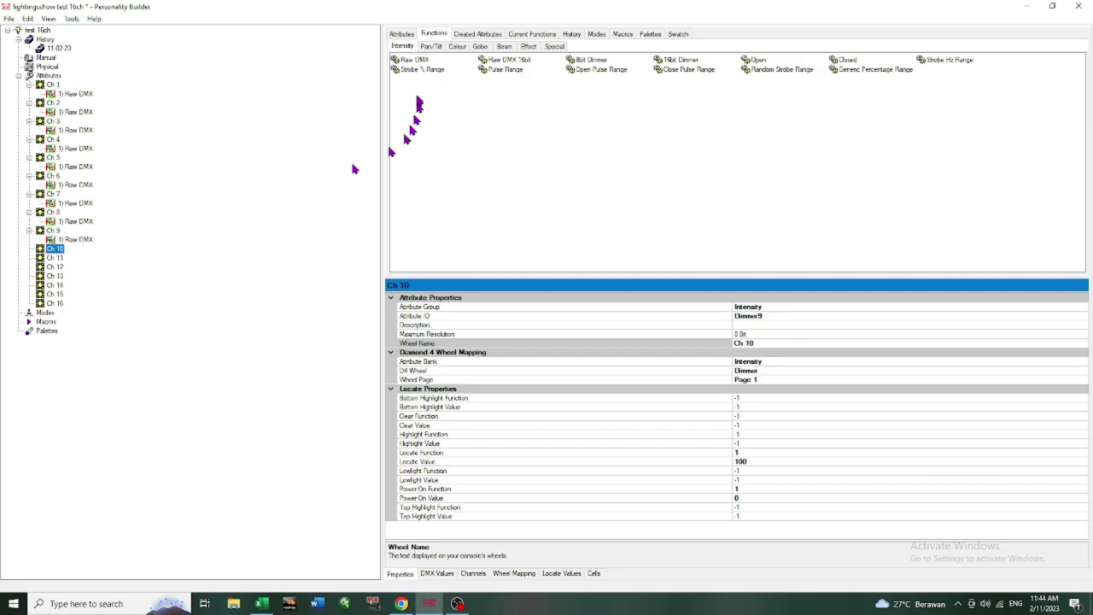
pyautogui.doubleClick(415, 60)
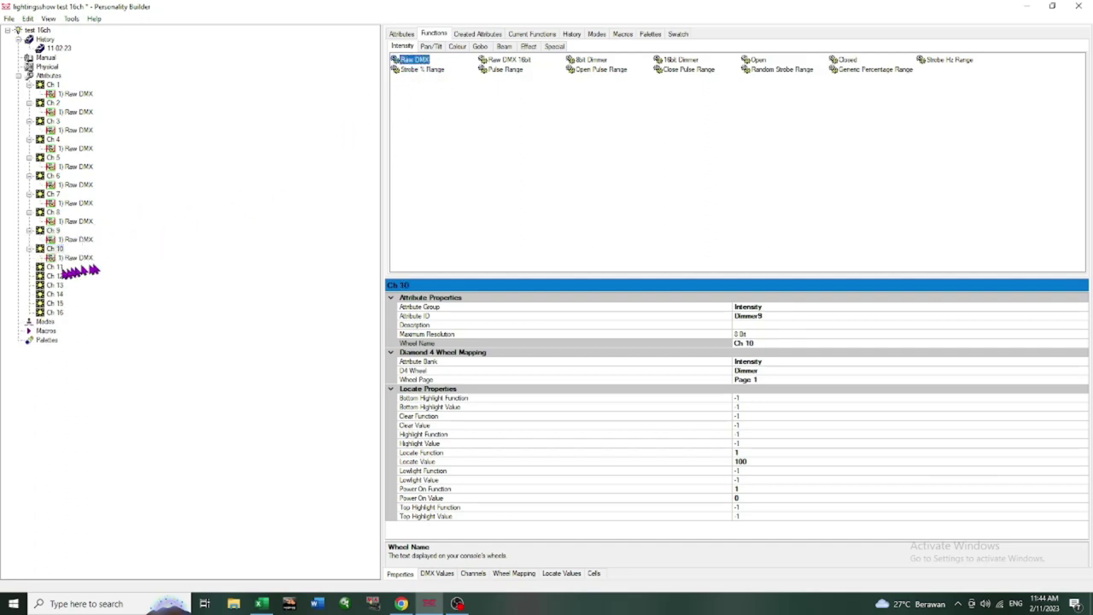
pyautogui.click(54, 267)
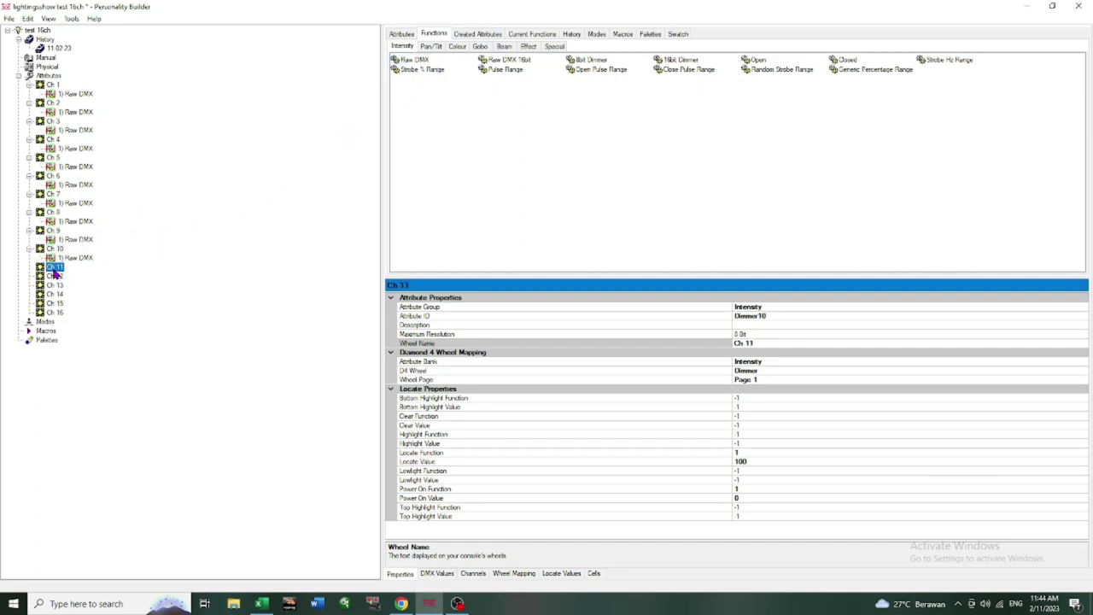
pyautogui.doubleClick(415, 61)
# Add the Raw DMX function to the Ch 12, Ch 13 and Ch 14 attributes
pyautogui.click(54, 285)
pyautogui.doubleClick(415, 60)
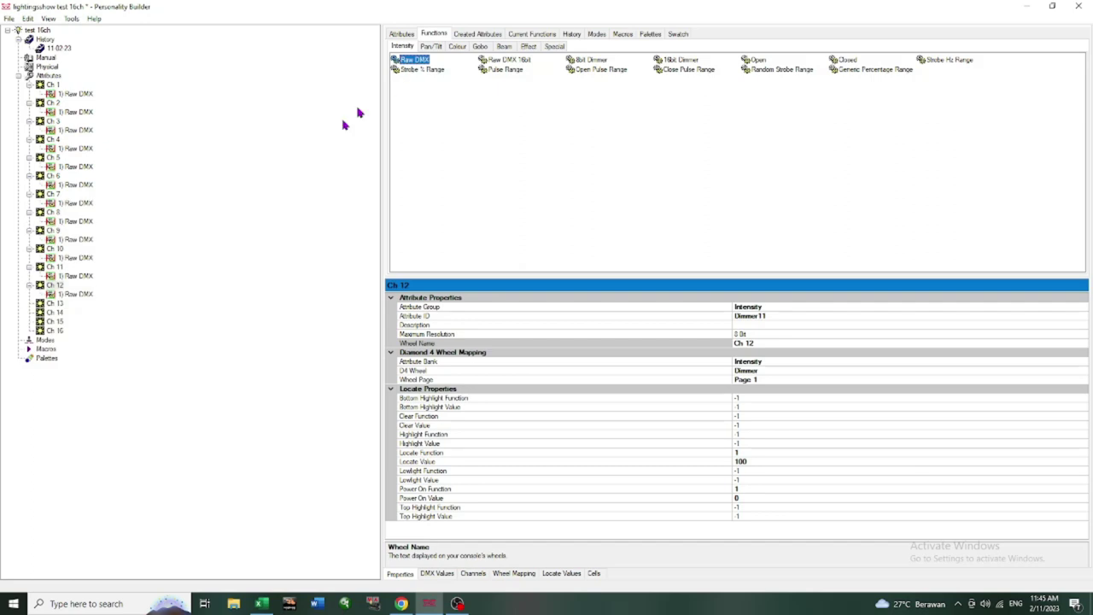
pyautogui.click(58, 306)
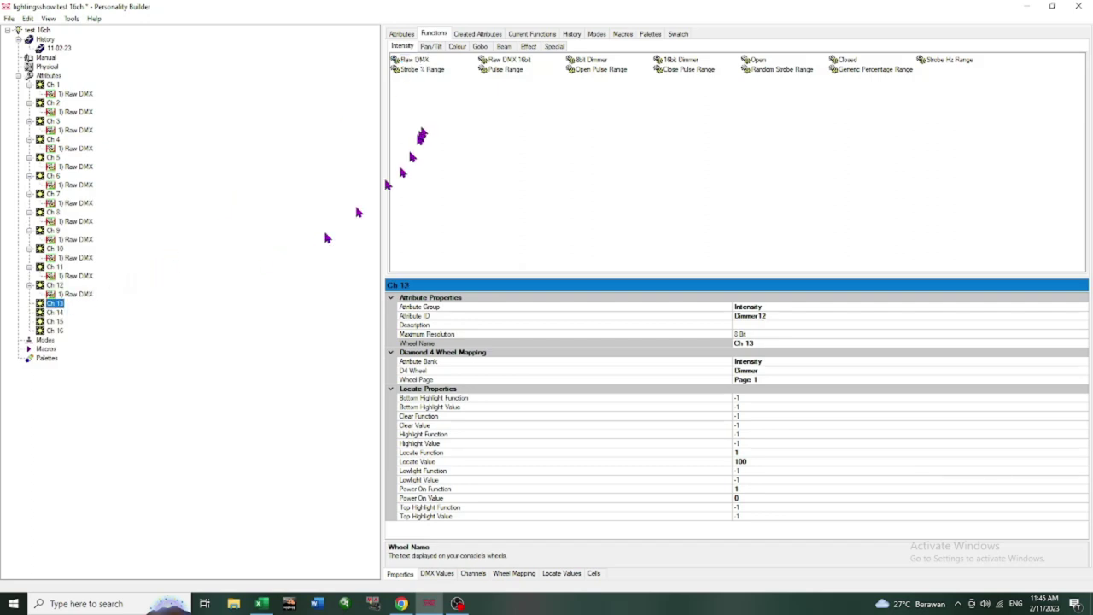
pyautogui.doubleClick(418, 61)
pyautogui.click(53, 322)
pyautogui.doubleClick(415, 60)
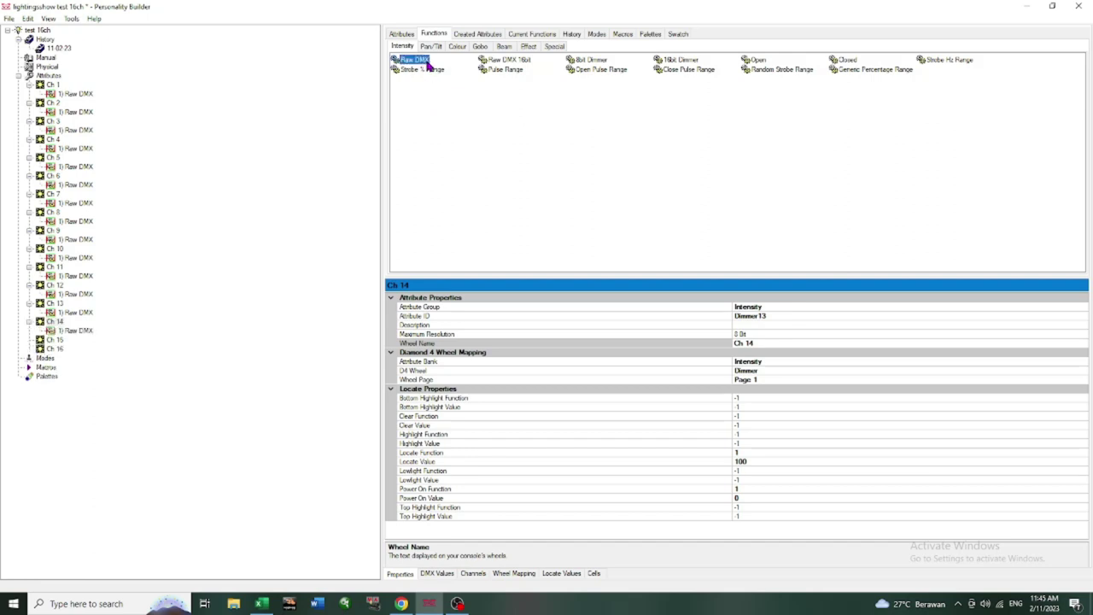
# Give the last two attributes, Ch 15 and Ch 16, a Raw DMX function each
pyautogui.click(54, 340)
pyautogui.doubleClick(415, 61)
pyautogui.click(54, 358)
pyautogui.doubleClick(415, 61)
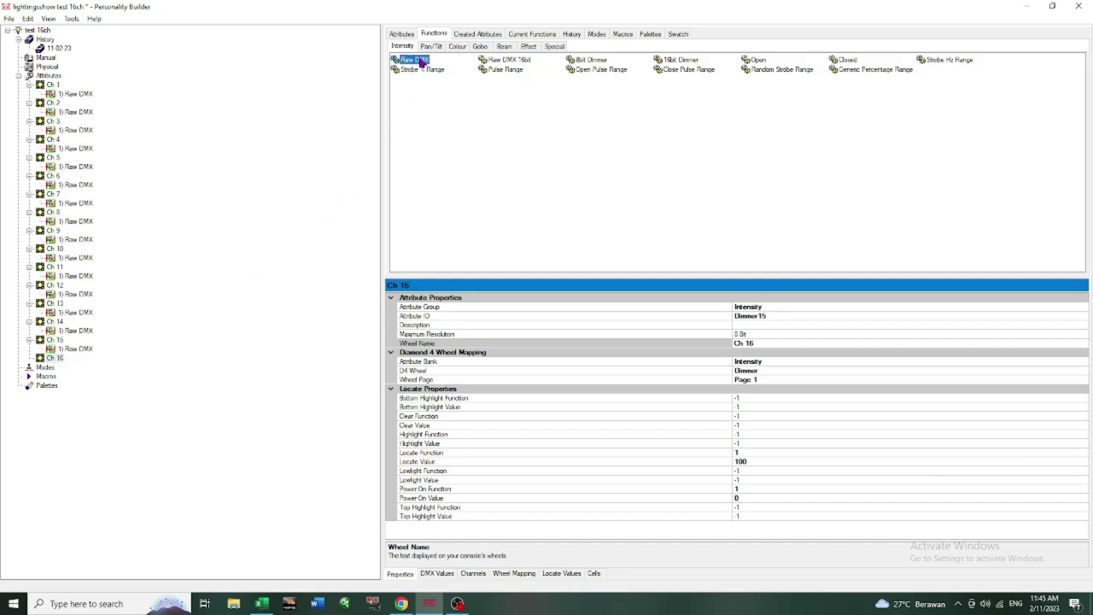
# Add a Standard mode to the personality and rename it Test 16ch
pyautogui.click(45, 376)
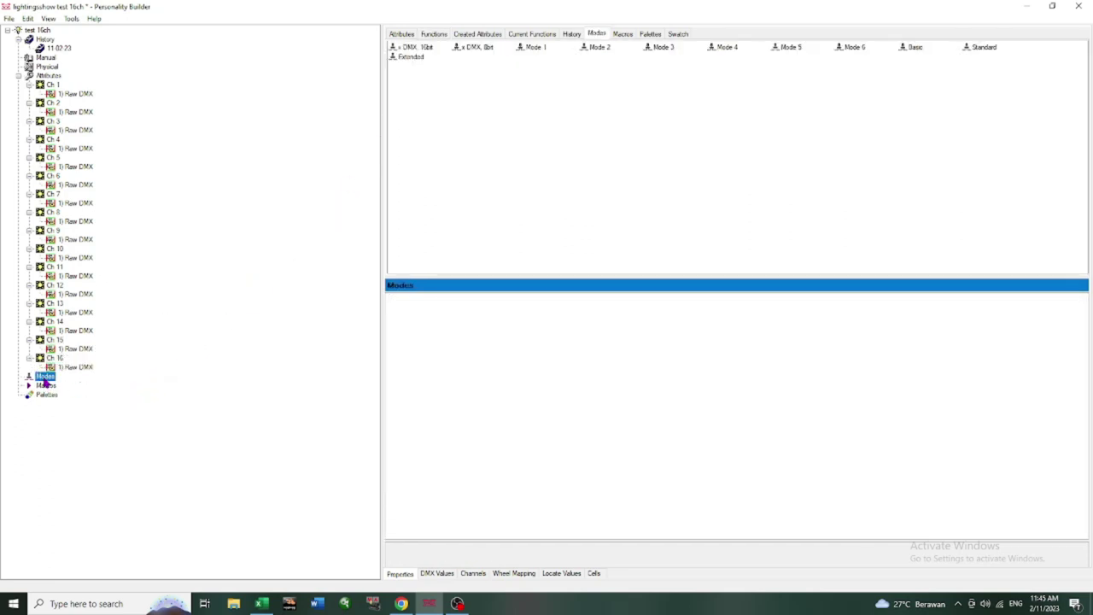
pyautogui.doubleClick(982, 47)
pyautogui.click(60, 386)
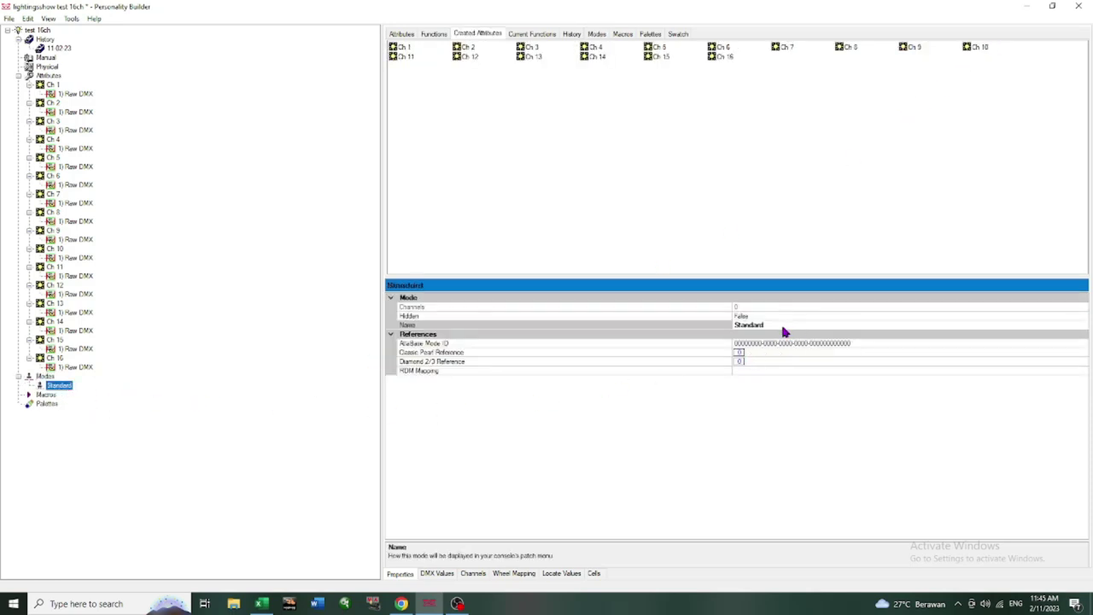
pyautogui.click(782, 325)
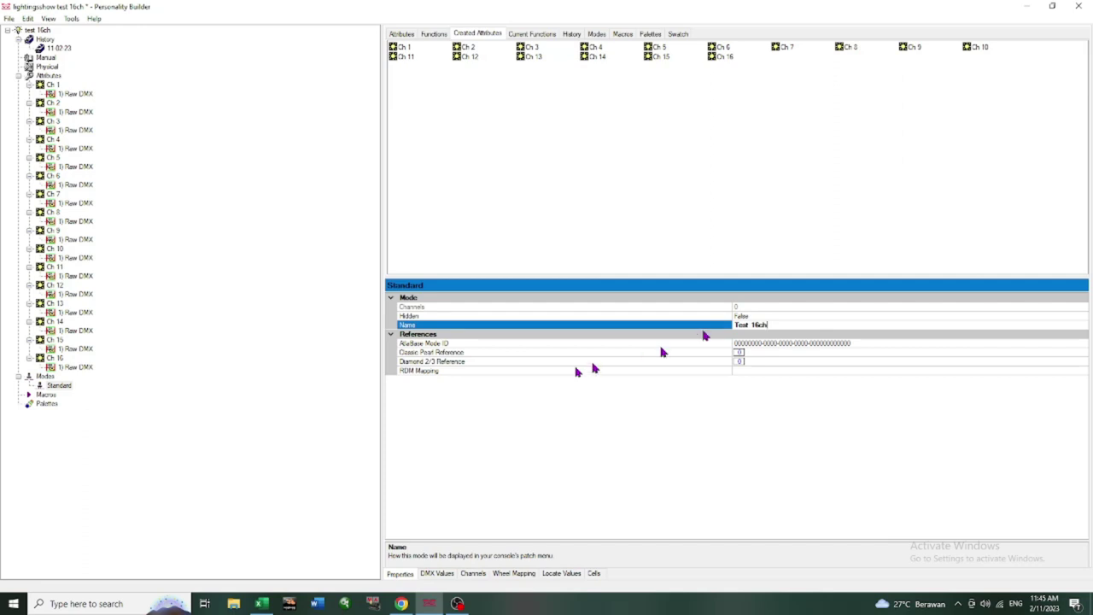
pyautogui.click(229, 385)
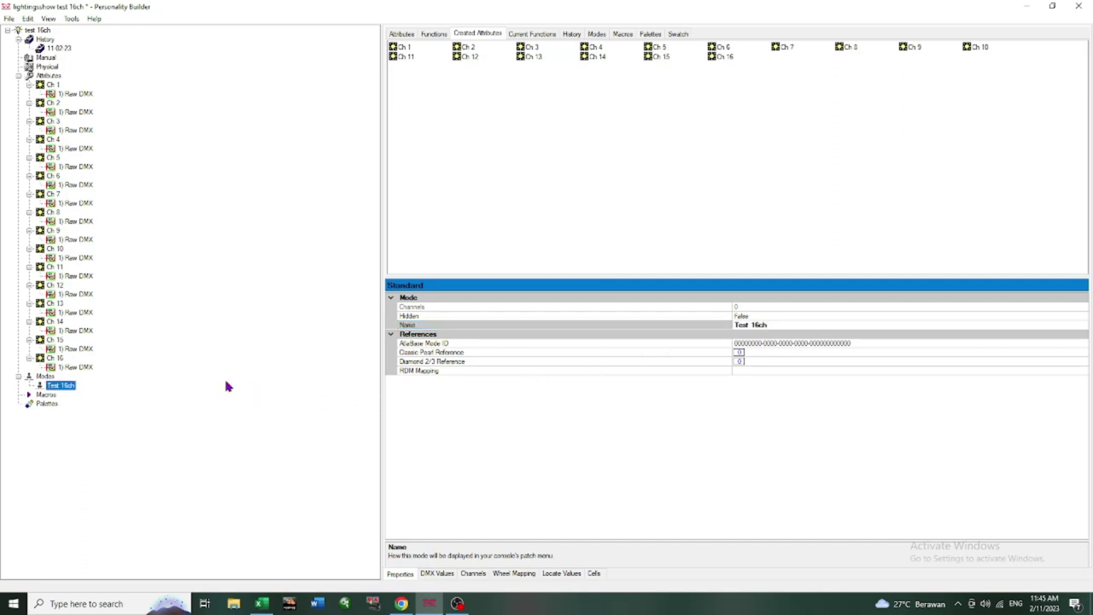
# Add the created attributes Ch 1 to Ch 5, in order, to the Test 16ch mode
pyautogui.click(402, 48)
pyautogui.doubleClick(403, 48)
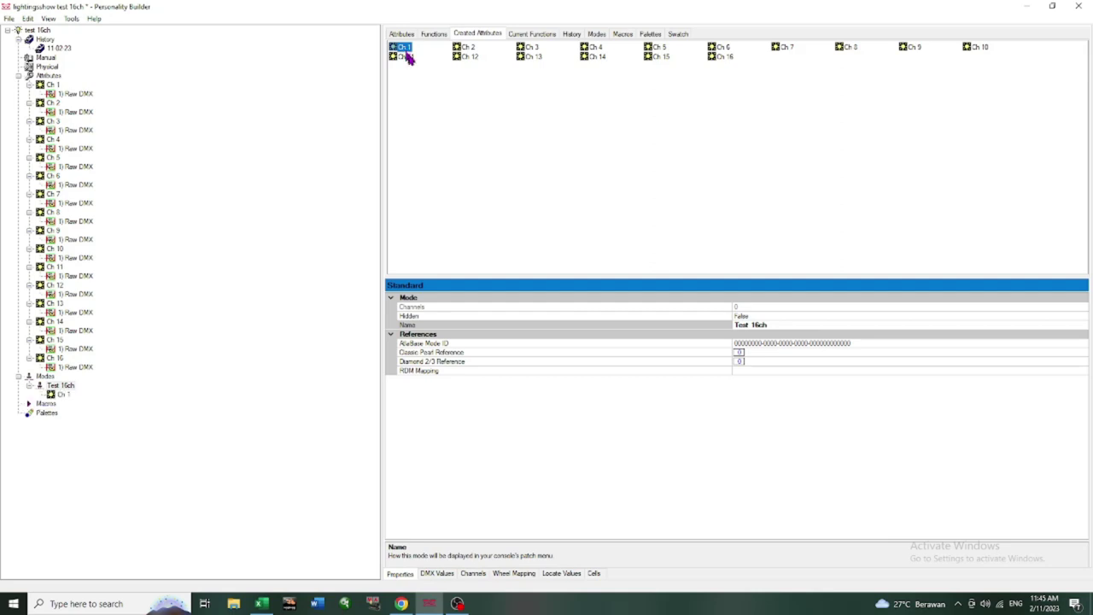
pyautogui.doubleClick(469, 51)
pyautogui.click(528, 49)
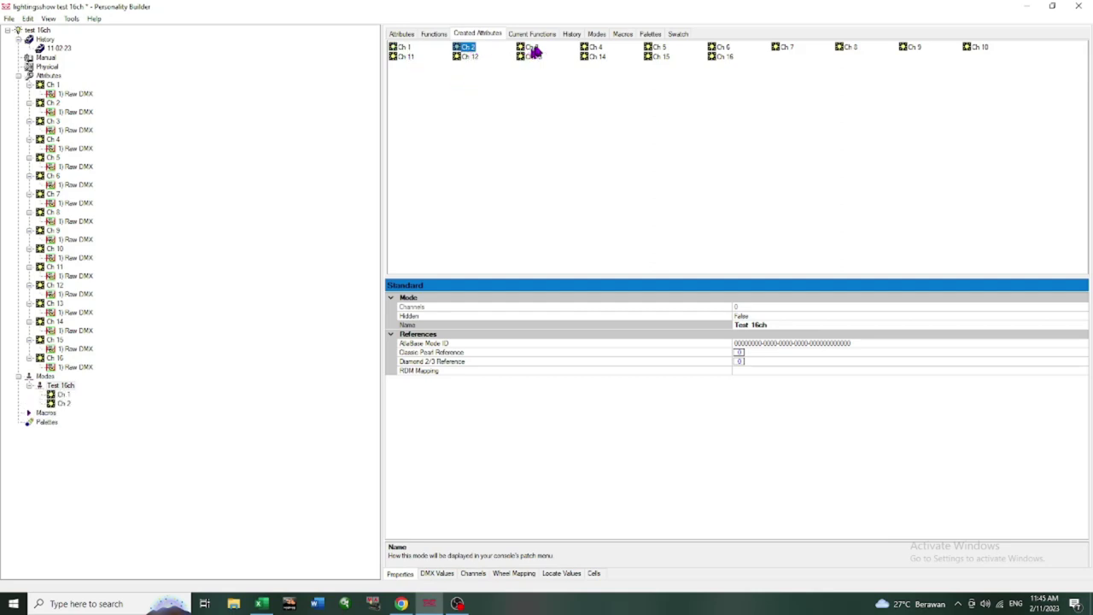
pyautogui.doubleClick(531, 52)
pyautogui.doubleClick(591, 48)
pyautogui.doubleClick(654, 48)
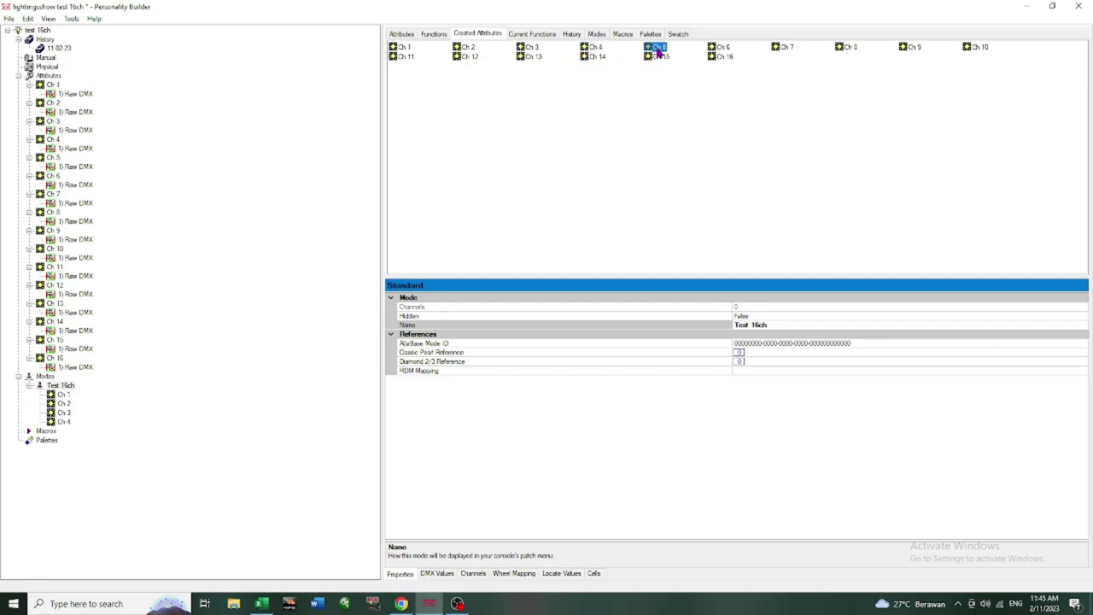
# Add the created attributes Ch 6 to Ch 10 to the Test 16ch mode
pyautogui.click(720, 49)
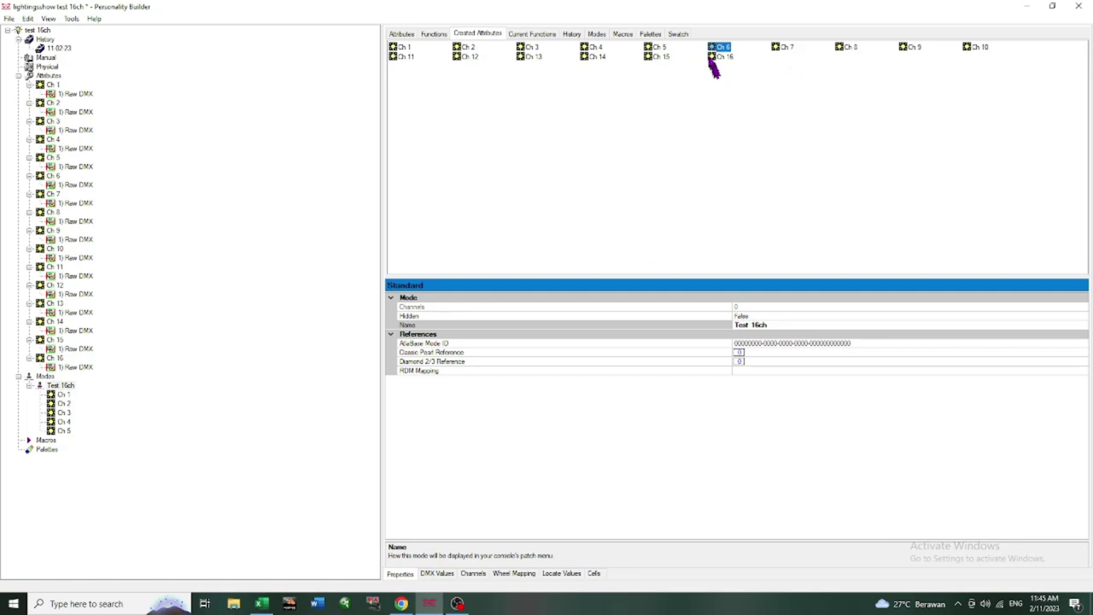
pyautogui.doubleClick(724, 49)
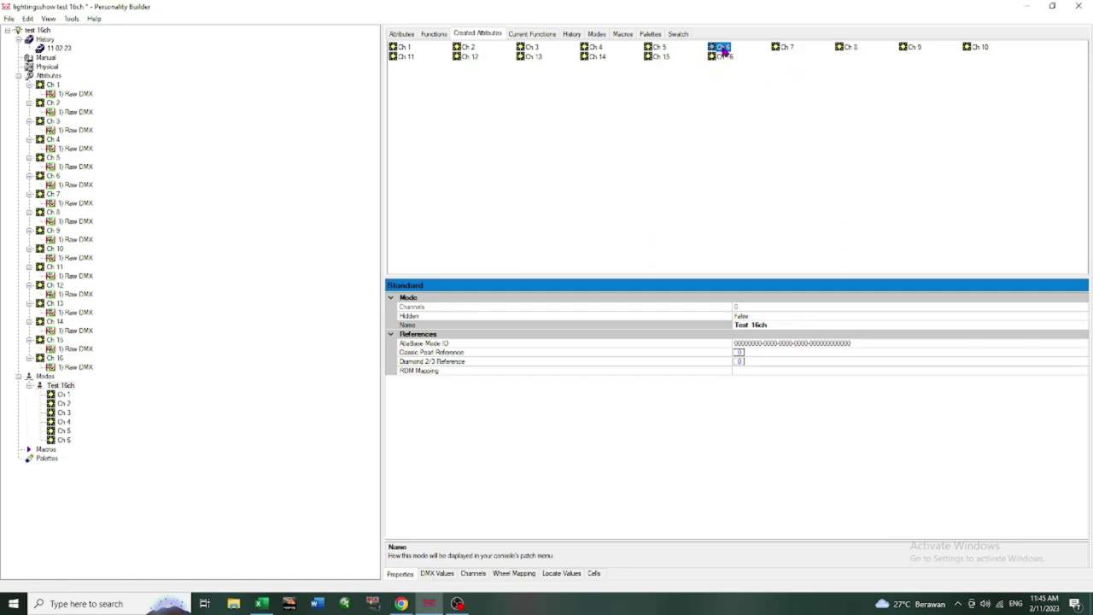
pyautogui.doubleClick(784, 51)
pyautogui.doubleClick(846, 49)
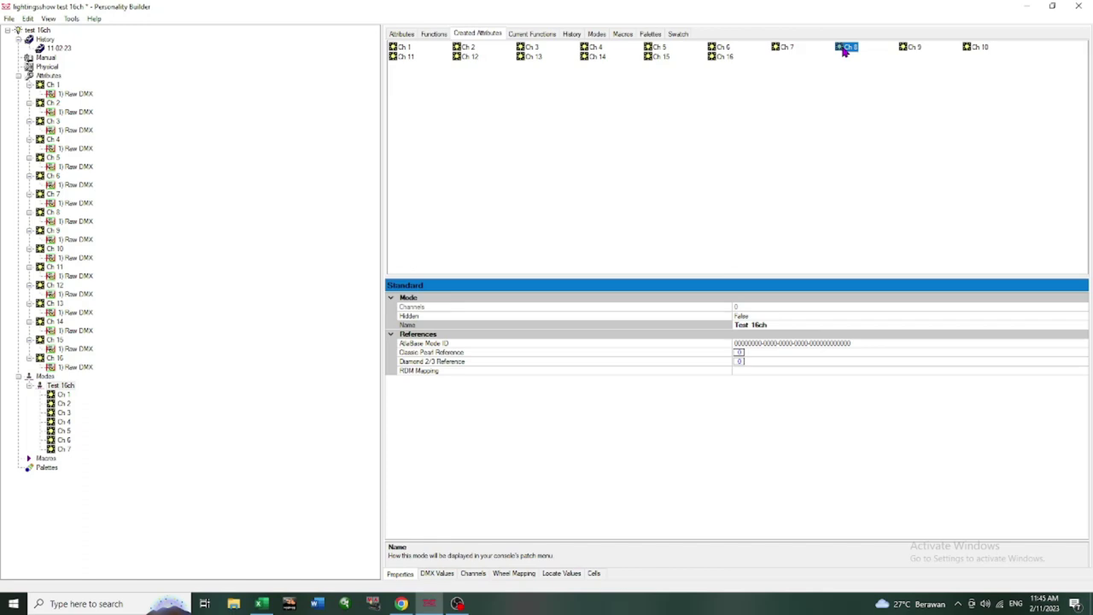
pyautogui.doubleClick(911, 51)
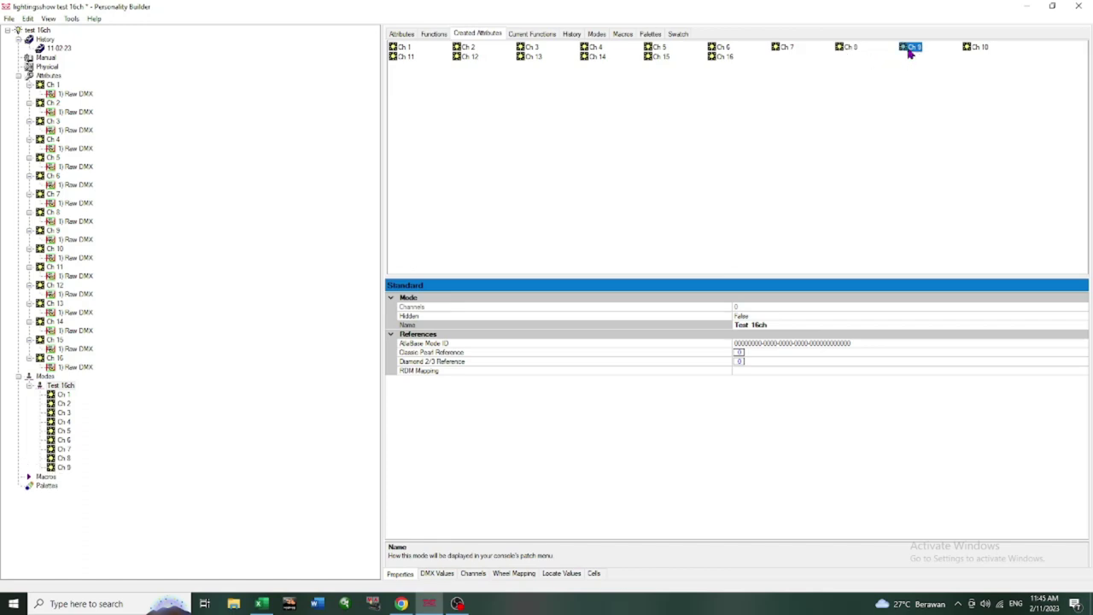
pyautogui.doubleClick(973, 49)
# Add the remaining created attributes, Ch 11 to Ch 16, to the Test 16ch mode
pyautogui.doubleClick(410, 58)
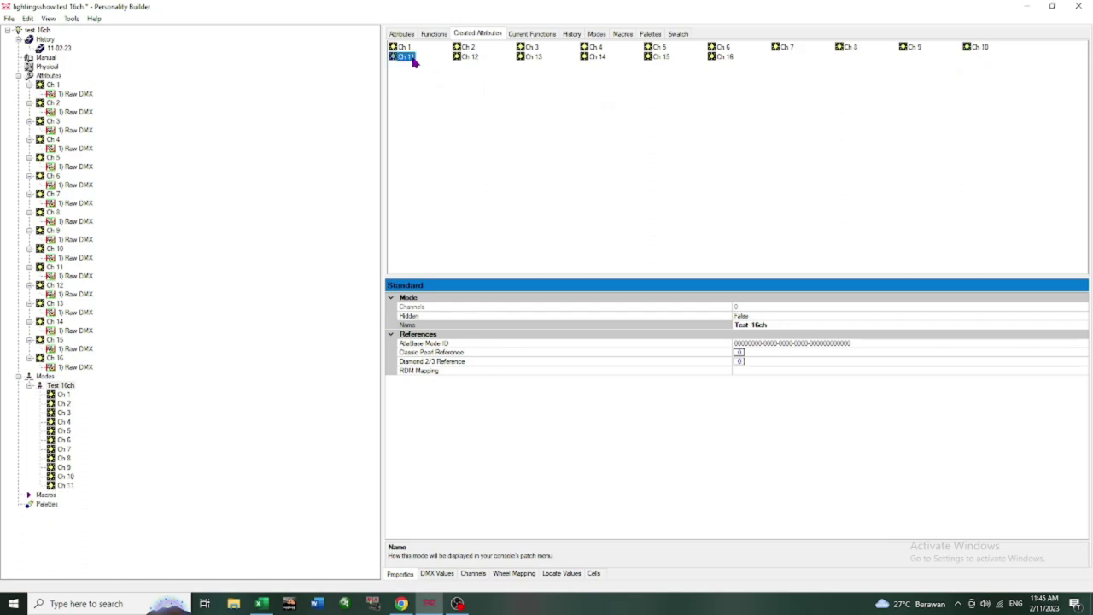
pyautogui.doubleClick(468, 56)
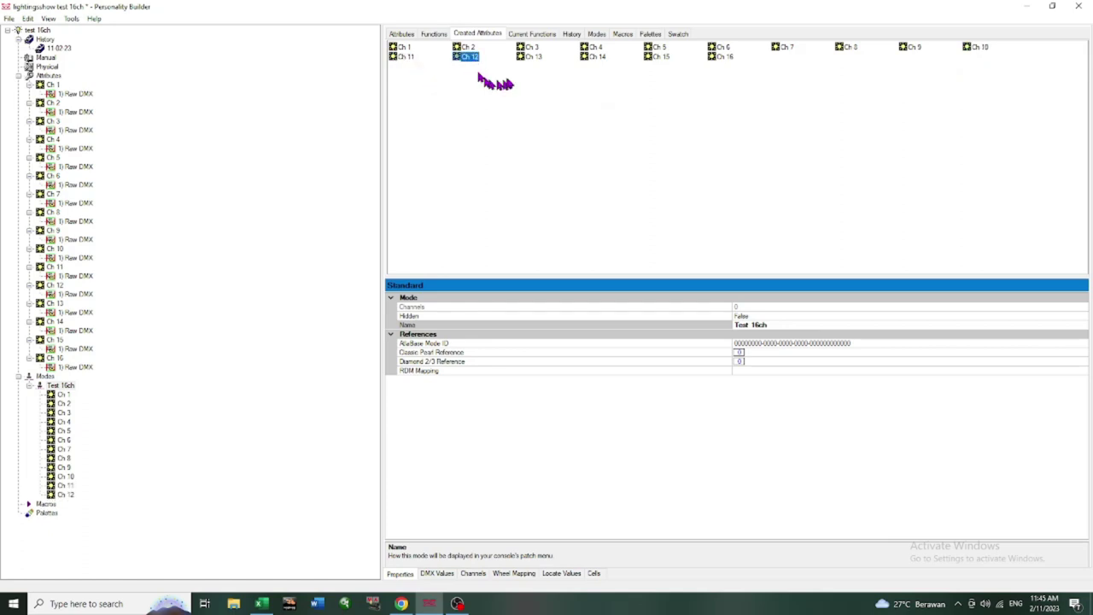
pyautogui.doubleClick(530, 57)
pyautogui.doubleClick(593, 57)
pyautogui.doubleClick(658, 57)
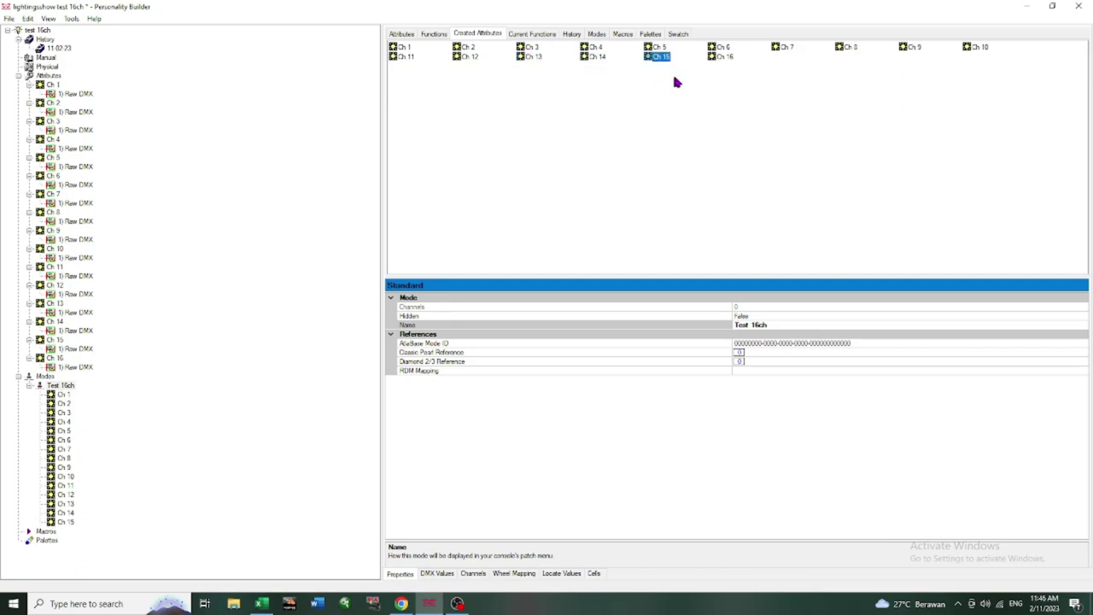
pyautogui.doubleClick(716, 58)
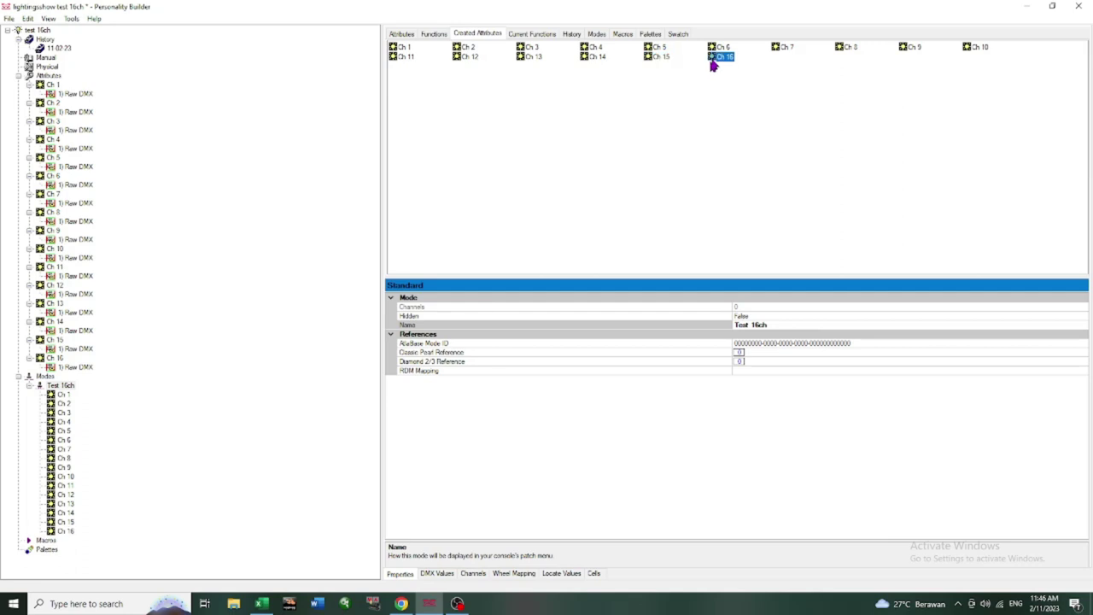
# Check the Test 16ch mode's channel properties and offsets, along with the DMX value ranges and the channel assignment table
pyautogui.click(64, 396)
pyautogui.click(65, 413)
pyautogui.click(65, 432)
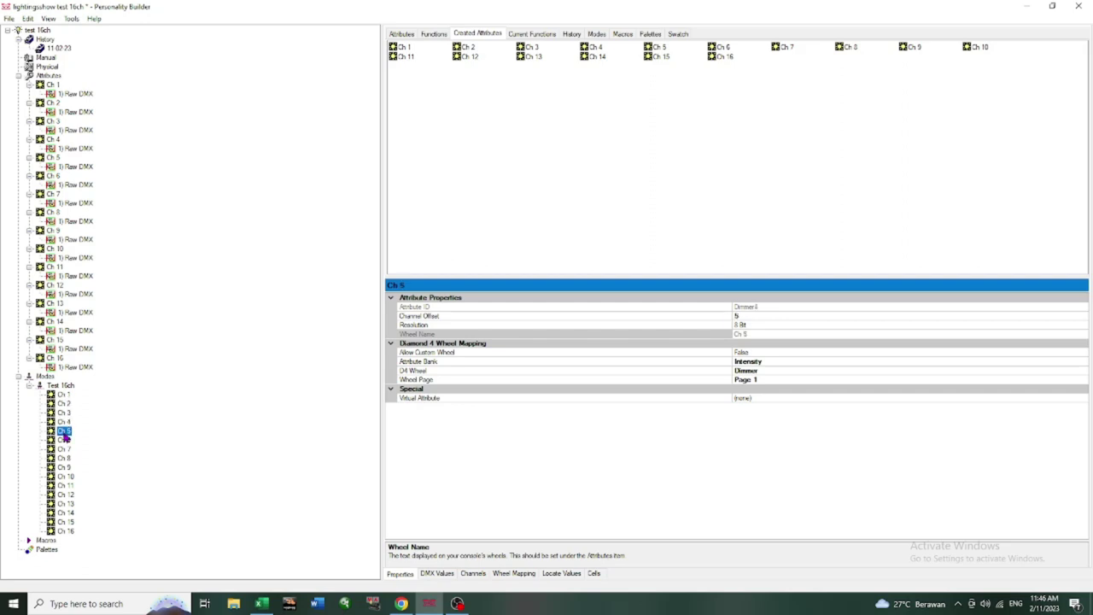
pyautogui.click(65, 440)
pyautogui.click(65, 467)
pyautogui.click(69, 478)
pyautogui.click(448, 578)
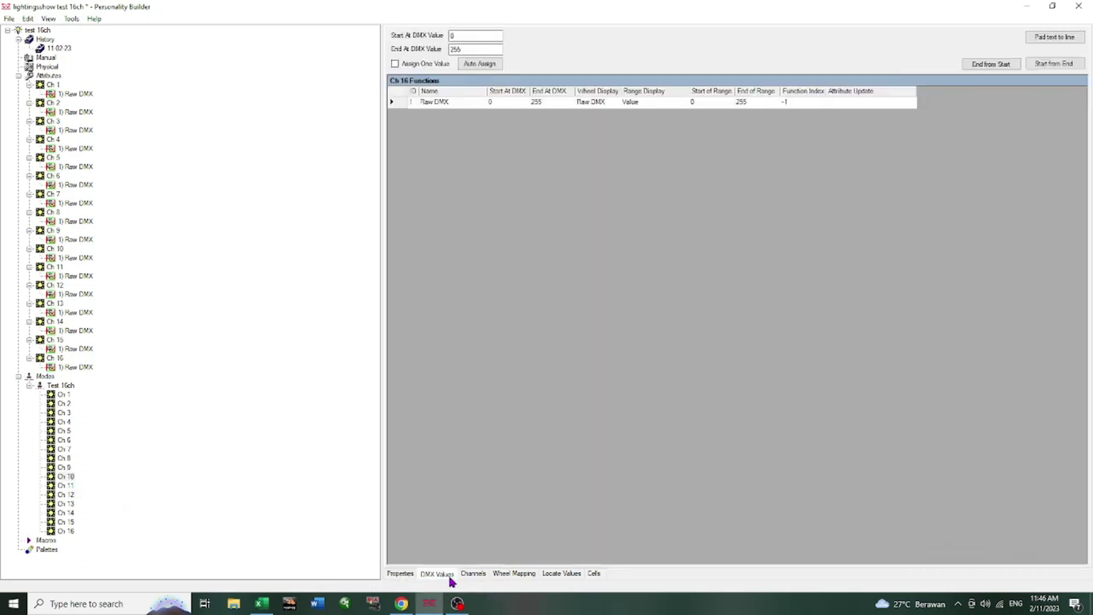
pyautogui.click(406, 575)
pyautogui.click(475, 576)
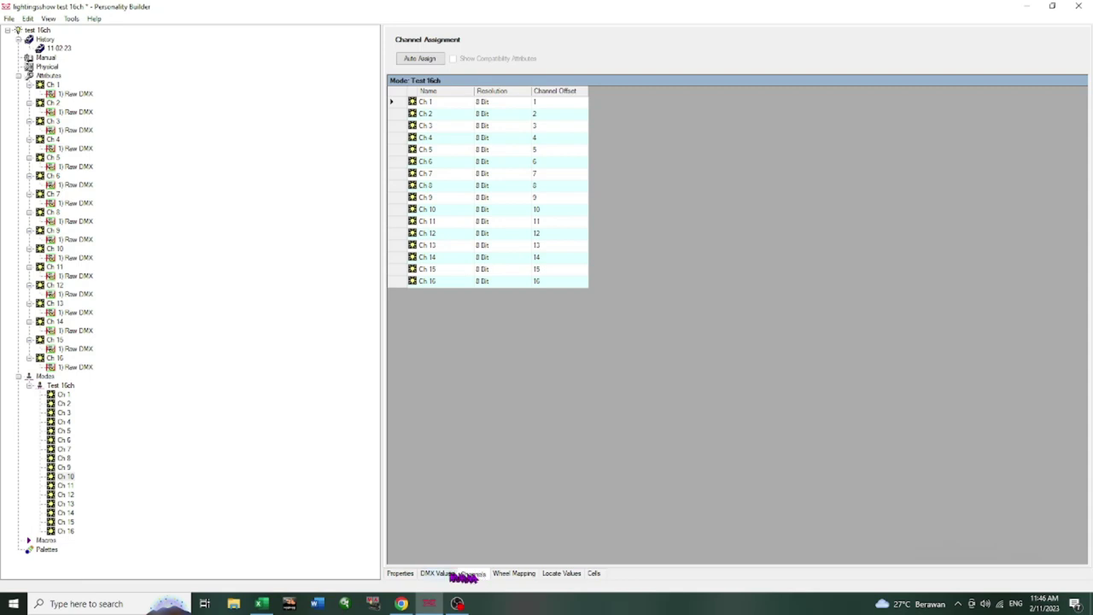
pyautogui.click(437, 574)
pyautogui.click(400, 575)
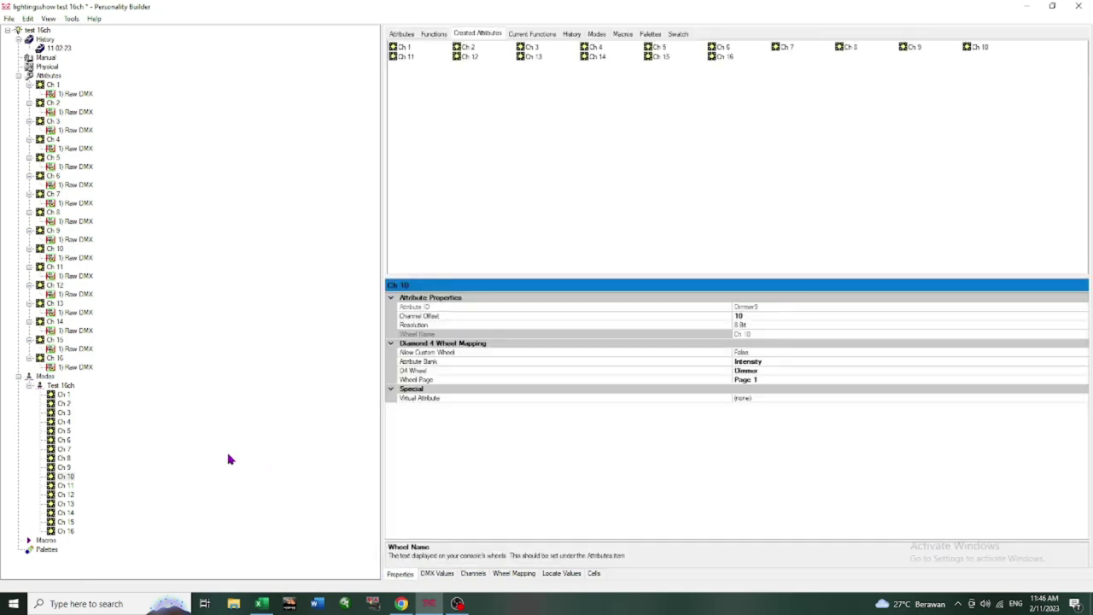
# In the wheel mapping, move Ch 1 from Dimmer to Unassigned and place Ch 2 and Ch 3 on Intensity wheels 2 and 3
pyautogui.click(519, 573)
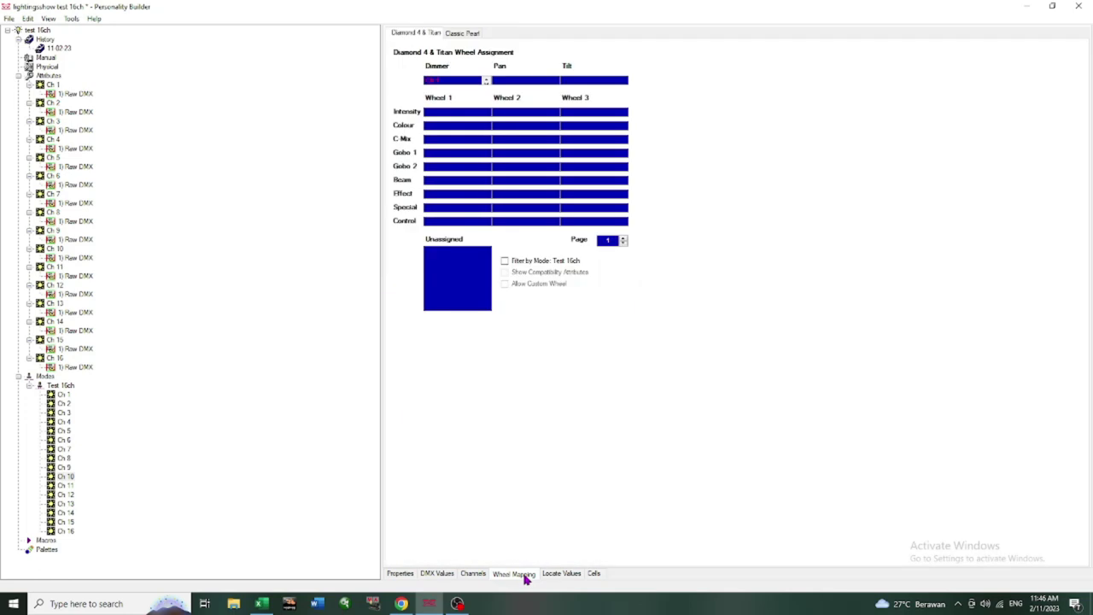
pyautogui.moveTo(451, 84); pyautogui.dragTo(446, 253)
pyautogui.click(452, 84)
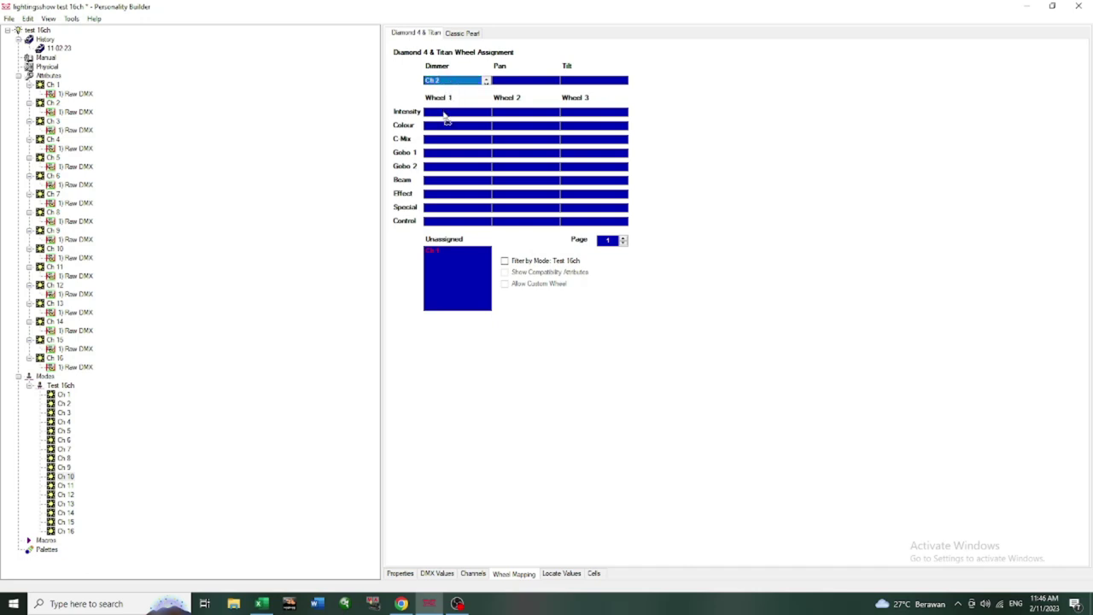
pyautogui.moveTo(445, 119); pyautogui.dragTo(445, 113)
pyautogui.click(445, 84)
pyautogui.moveTo(512, 113); pyautogui.dragTo(513, 114)
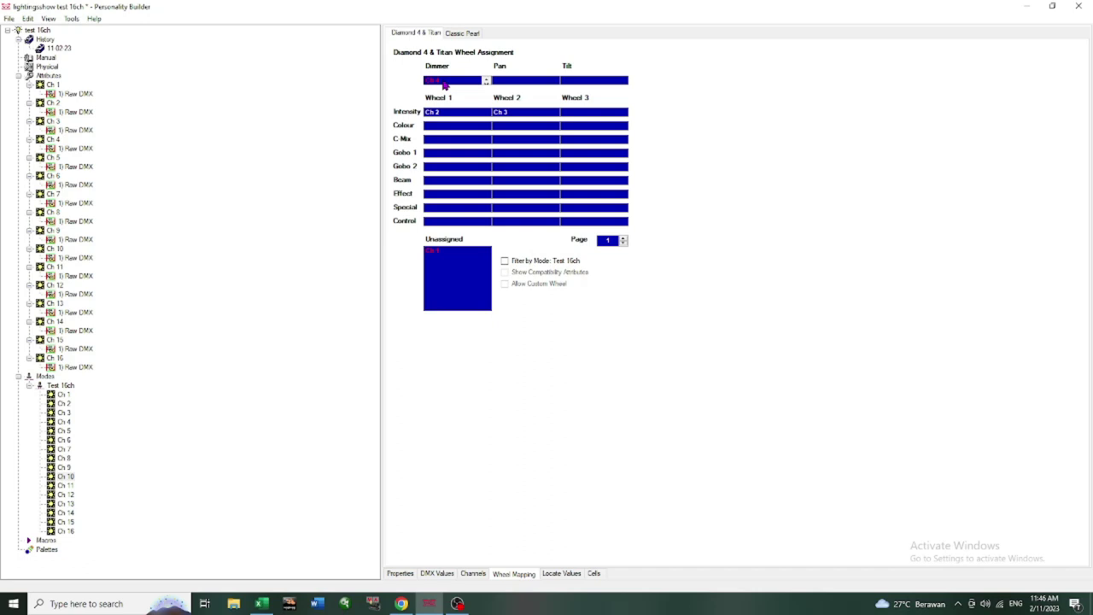
pyautogui.moveTo(495, 112); pyautogui.dragTo(587, 119)
pyautogui.moveTo(433, 112); pyautogui.dragTo(530, 114)
# Move Ch 4, Ch 5 and Ch 6 from the Dimmer slot to Colour wheels 1, 2 and 3
pyautogui.moveTo(434, 83); pyautogui.dragTo(435, 82)
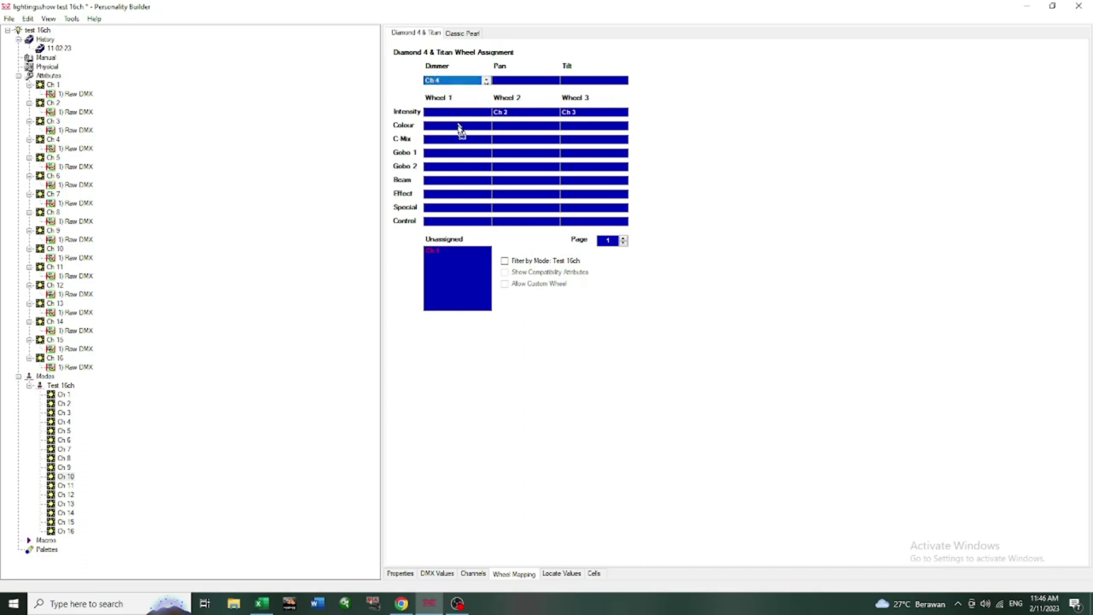
pyautogui.moveTo(456, 134); pyautogui.dragTo(446, 125)
pyautogui.moveTo(442, 85); pyautogui.dragTo(504, 127)
pyautogui.moveTo(449, 81); pyautogui.dragTo(570, 126)
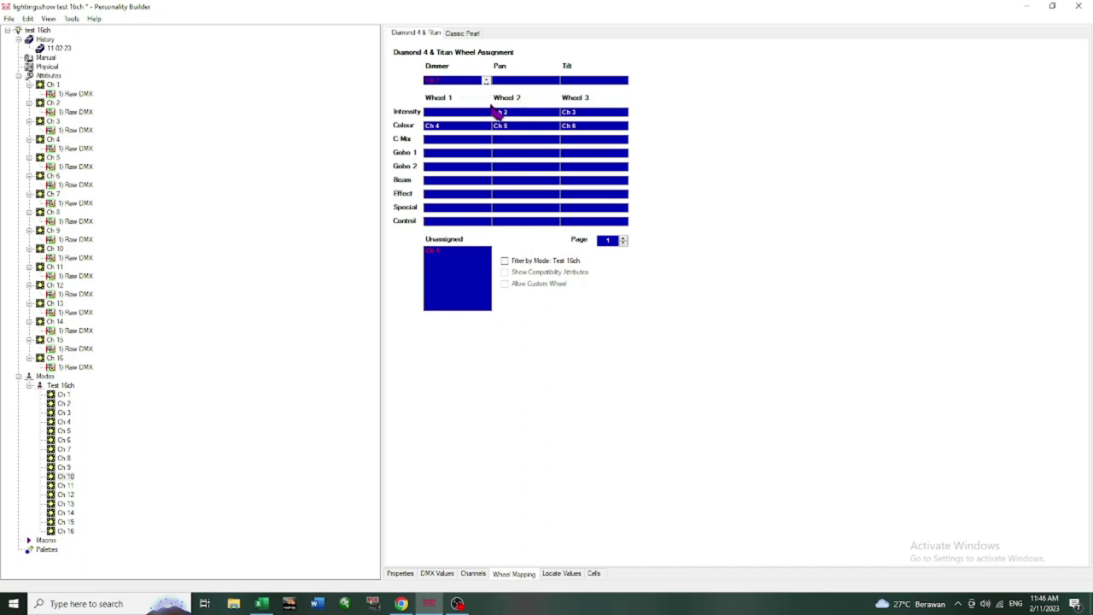
# Rearrange the wheels: Ch 2 on Intensity wheel 1, Ch 3, Ch 4 and Ch 5 on Colour wheels 1 to 3, Ch 6 on Gobo 1 wheel 1
pyautogui.moveTo(506, 119); pyautogui.dragTo(530, 141)
pyautogui.click(570, 118)
pyautogui.moveTo(443, 128); pyautogui.dragTo(568, 139)
pyautogui.moveTo(503, 143)
pyautogui.mouseDown()
pyautogui.moveTo(502, 128)
pyautogui.moveTo(513, 127)
pyautogui.mouseUp()
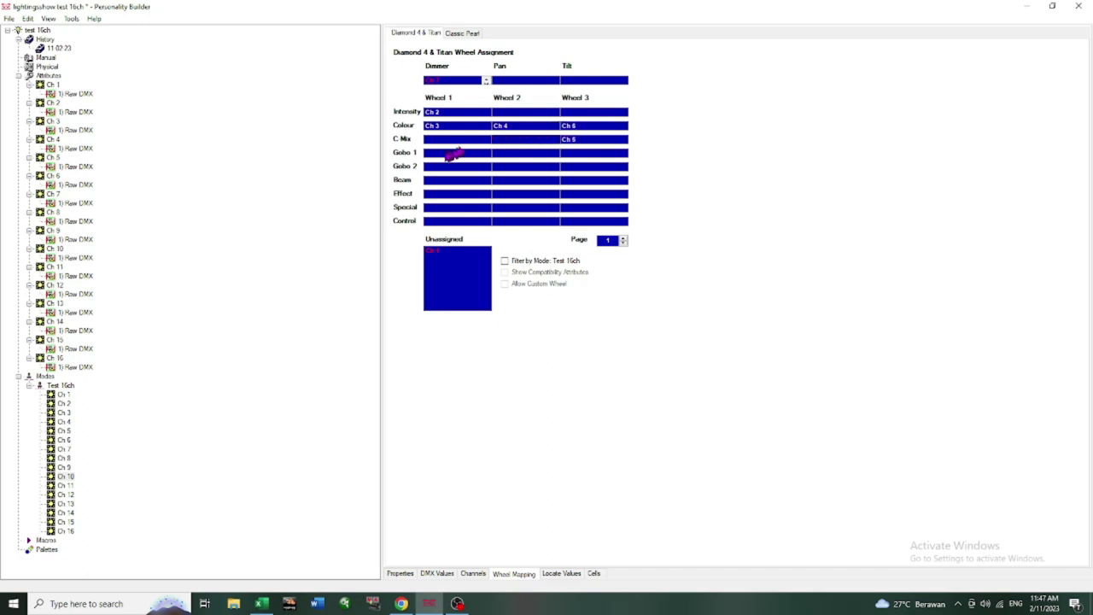
pyautogui.moveTo(586, 132); pyautogui.dragTo(448, 156)
pyautogui.moveTo(573, 142); pyautogui.dragTo(574, 128)
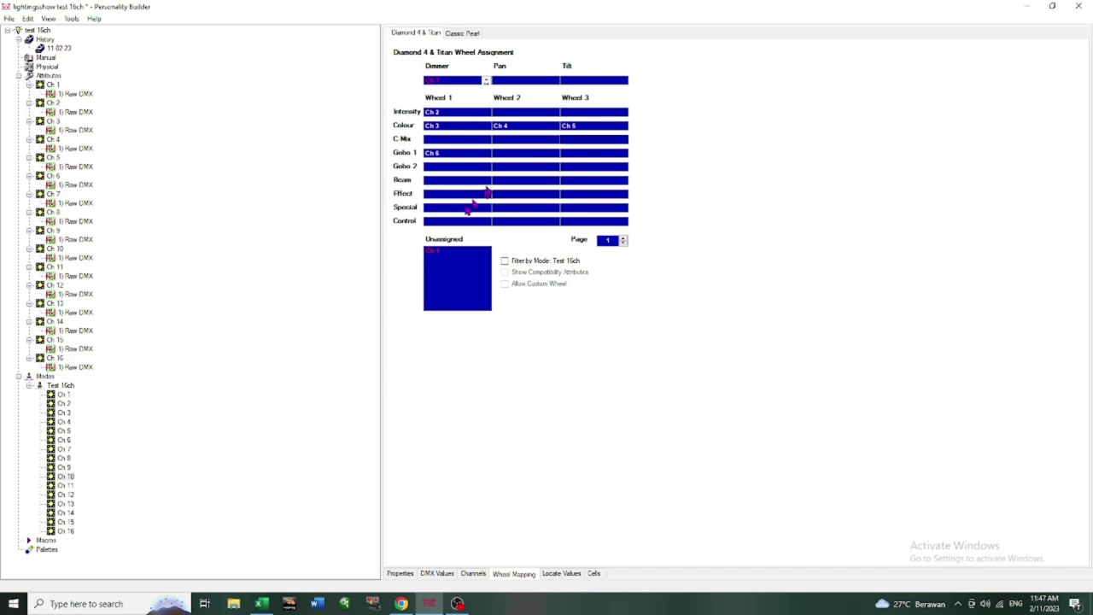
# Assign Ch 7 and Ch 8 to Gobo 1 wheels 2 and 3, and Ch 9, Ch 10 and Ch 11 to Beam wheels 1 to 3
pyautogui.moveTo(441, 82); pyautogui.dragTo(502, 148)
pyautogui.moveTo(441, 85); pyautogui.dragTo(591, 153)
pyautogui.moveTo(446, 82); pyautogui.dragTo(442, 94)
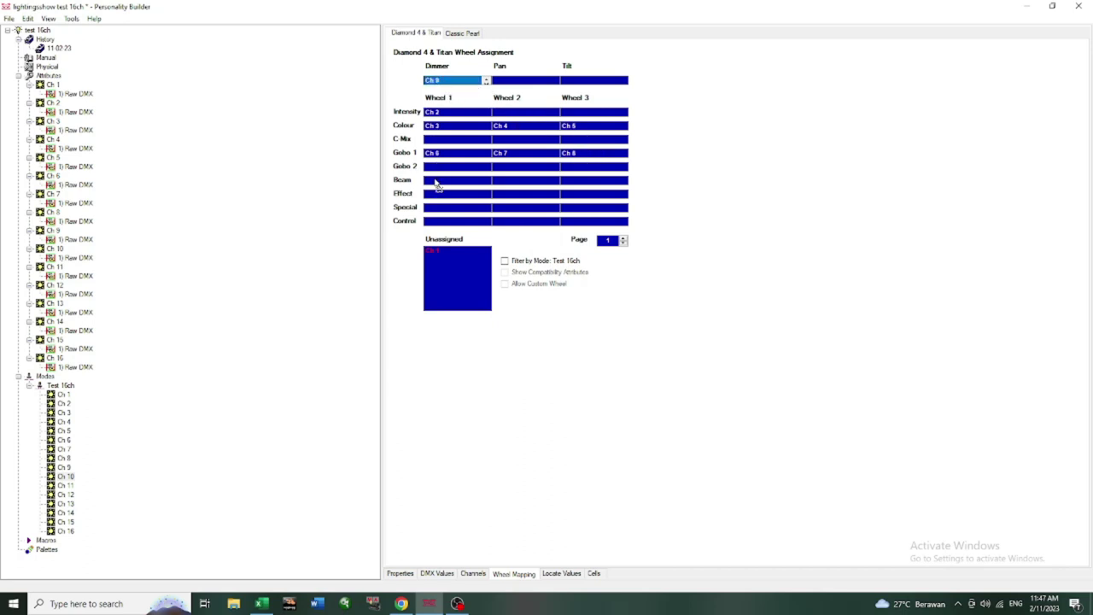
pyautogui.moveTo(437, 186); pyautogui.dragTo(438, 184)
pyautogui.moveTo(436, 82); pyautogui.dragTo(529, 184)
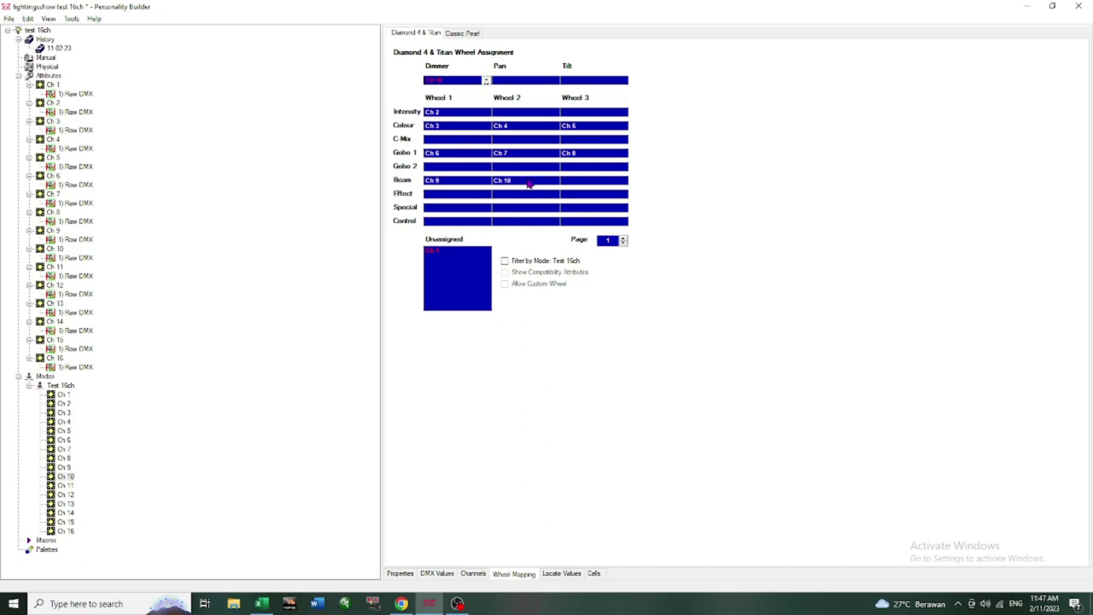
pyautogui.moveTo(436, 82); pyautogui.dragTo(591, 185)
# Assign Ch 12, Ch 13 and Ch 14 to Effect wheels 1 to 3, and Ch 15 to Special wheel 1
pyautogui.moveTo(446, 84); pyautogui.dragTo(451, 156)
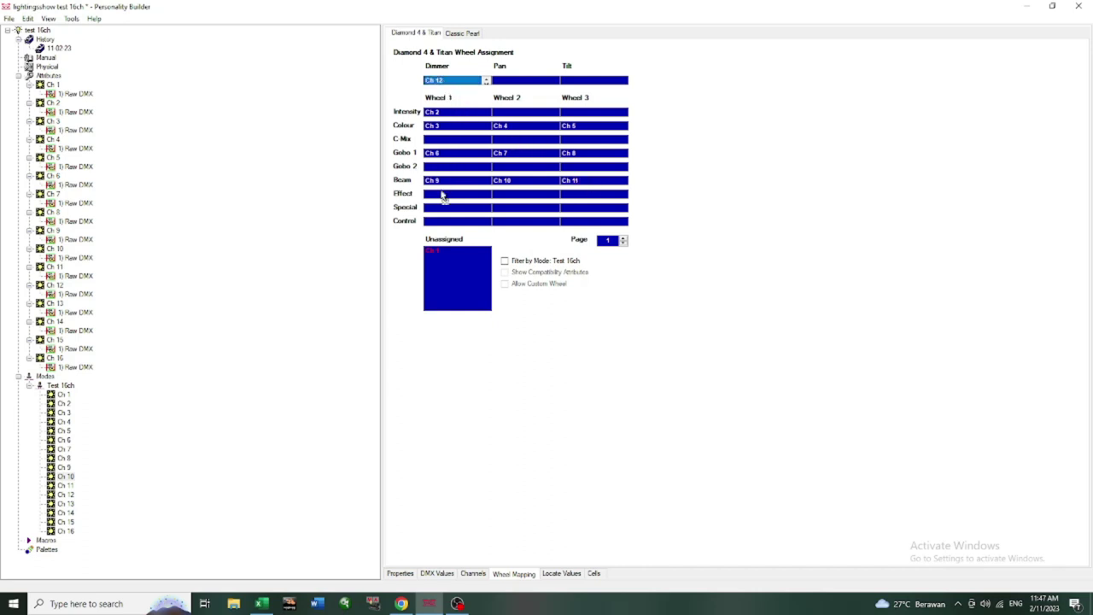
pyautogui.moveTo(442, 196); pyautogui.dragTo(442, 198)
pyautogui.moveTo(438, 81); pyautogui.dragTo(517, 199)
pyautogui.moveTo(439, 82); pyautogui.dragTo(583, 195)
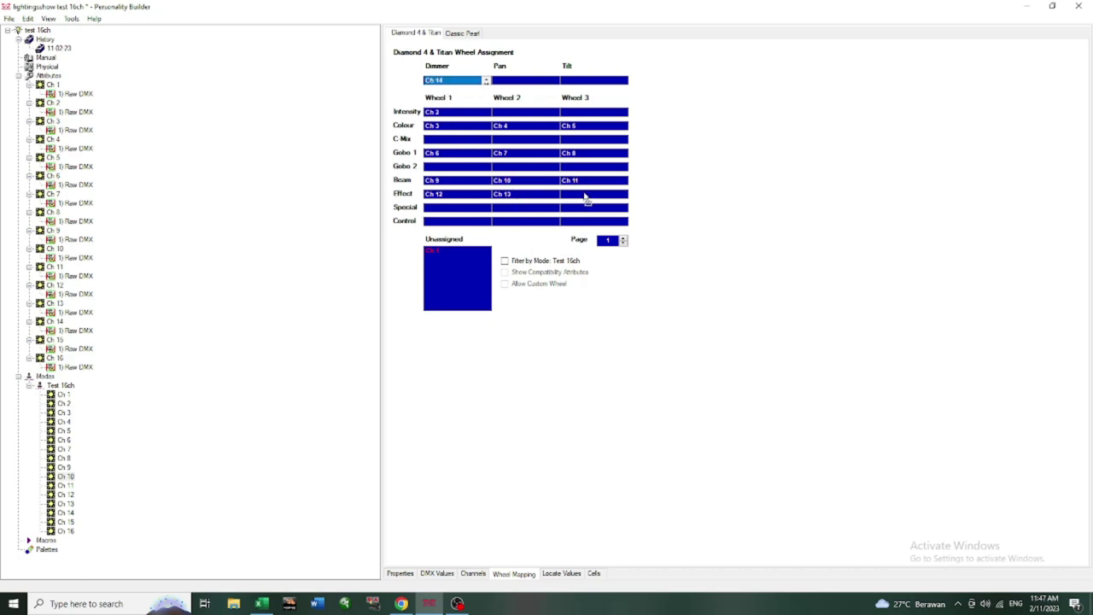
pyautogui.click(445, 86)
pyautogui.moveTo(452, 193); pyautogui.dragTo(443, 211)
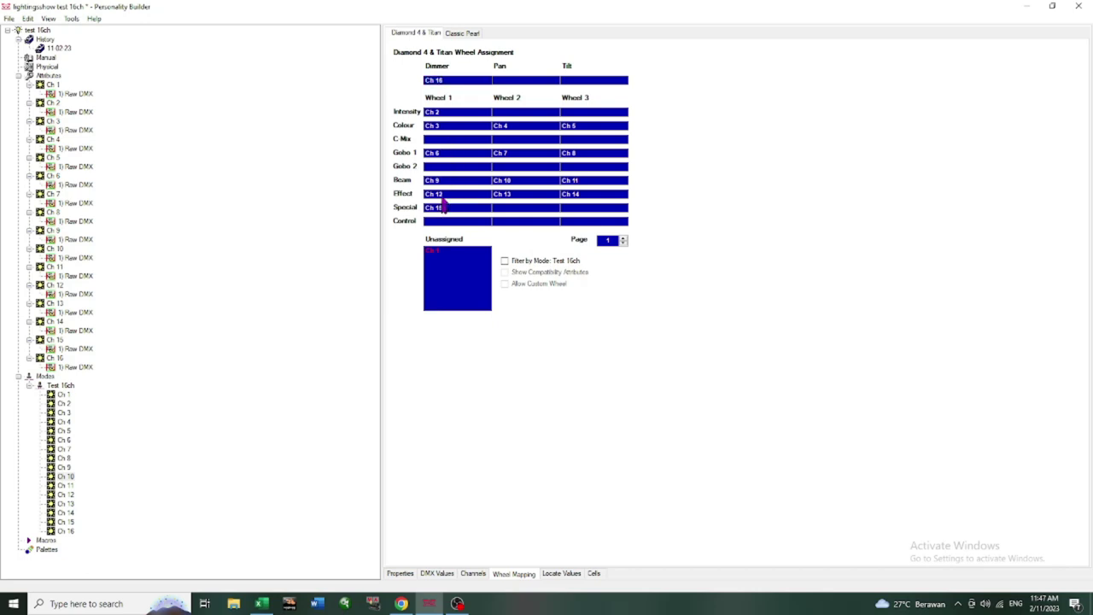
# Move Ch 16 from the Dimmer slot to Special wheel 2 and assign the unassigned Ch 1 to Dimmer
pyautogui.click(437, 86)
pyautogui.moveTo(436, 86); pyautogui.dragTo(513, 210)
pyautogui.moveTo(440, 254); pyautogui.dragTo(446, 82)
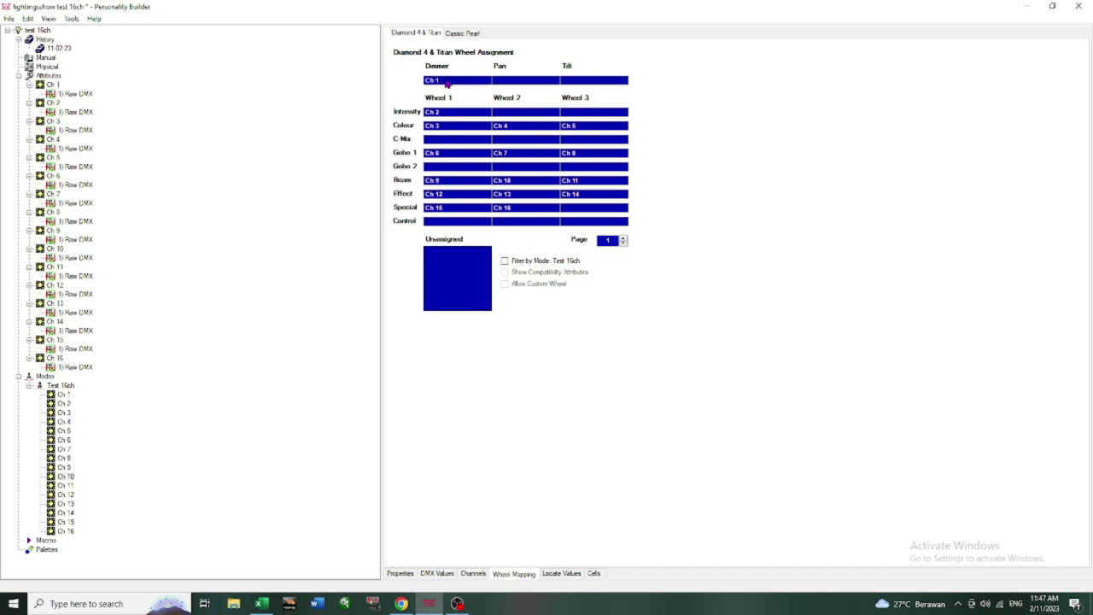
# Review the personality's locate values, cells, wheel mapping, channels, DMX values and properties
pyautogui.click(554, 574)
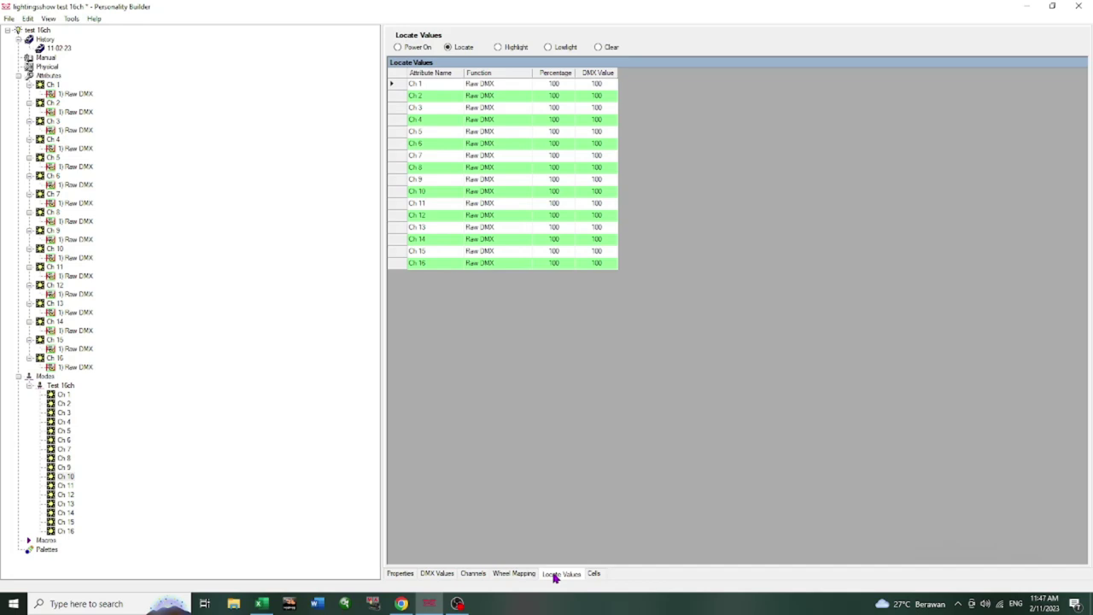
pyautogui.click(594, 574)
pyautogui.click(563, 574)
pyautogui.click(517, 575)
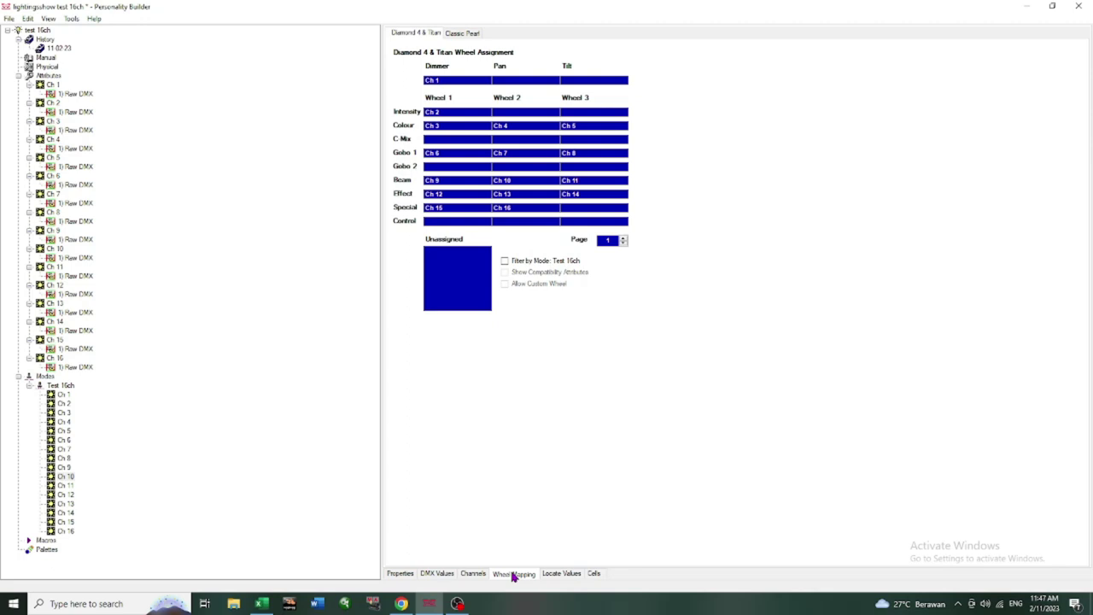
pyautogui.click(474, 575)
pyautogui.click(447, 575)
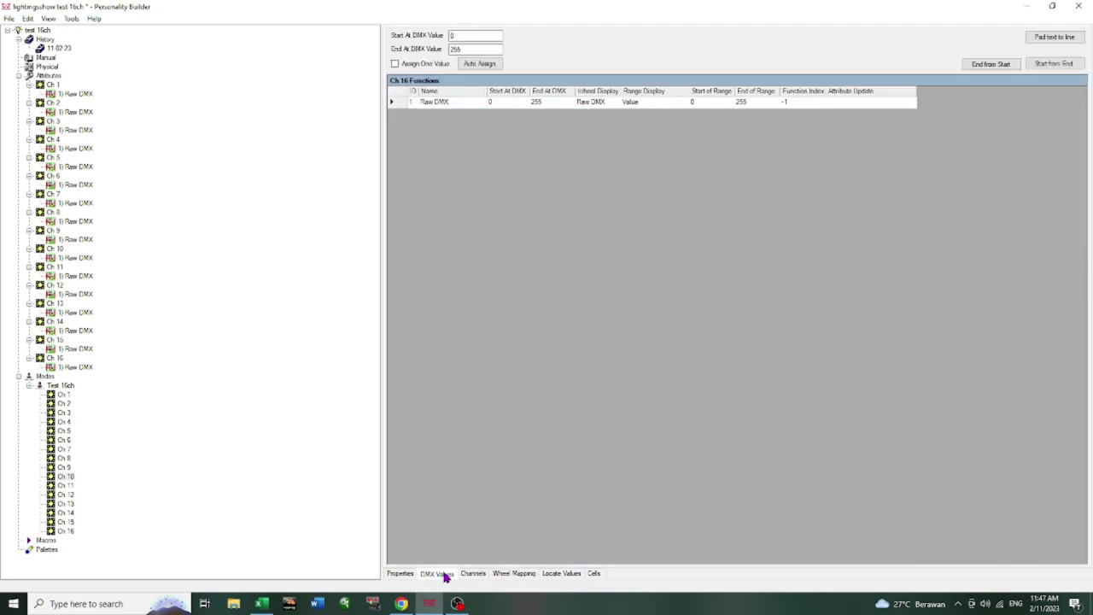
pyautogui.click(402, 574)
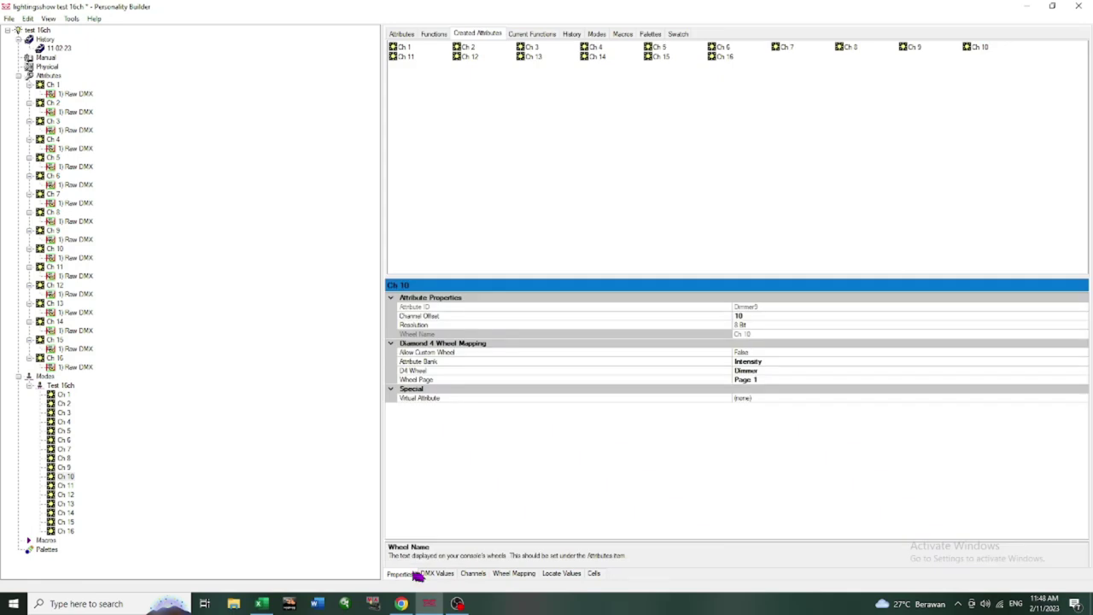
pyautogui.click(436, 574)
pyautogui.click(413, 576)
# Save the personality as lightingsshow_test 16ch in the D4 AVO folder on drive D and close Personality Builder
pyautogui.click(8, 19)
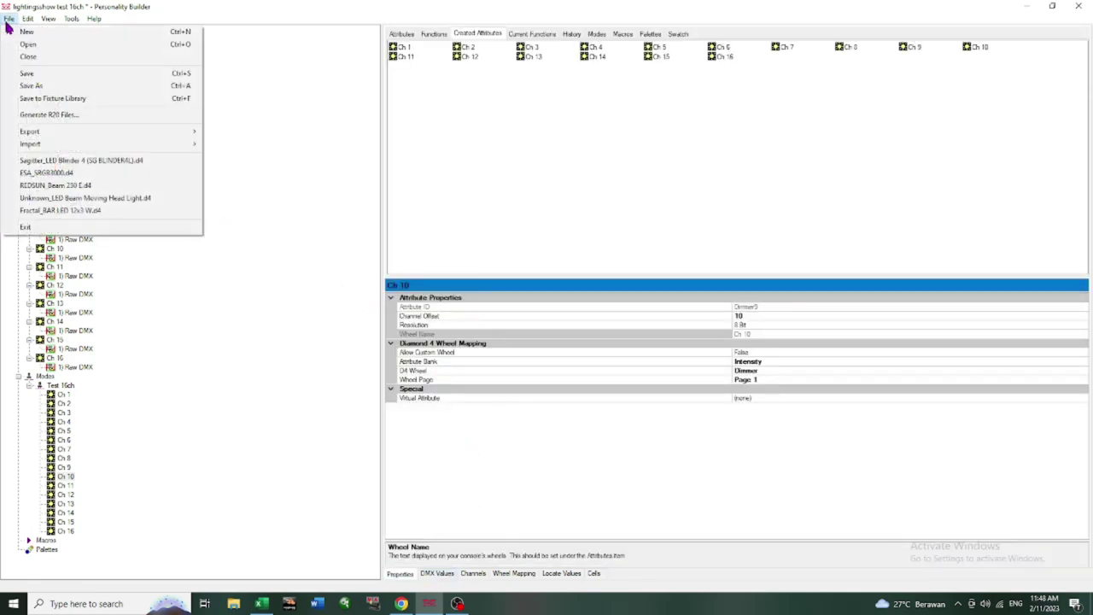
pyautogui.click(31, 85)
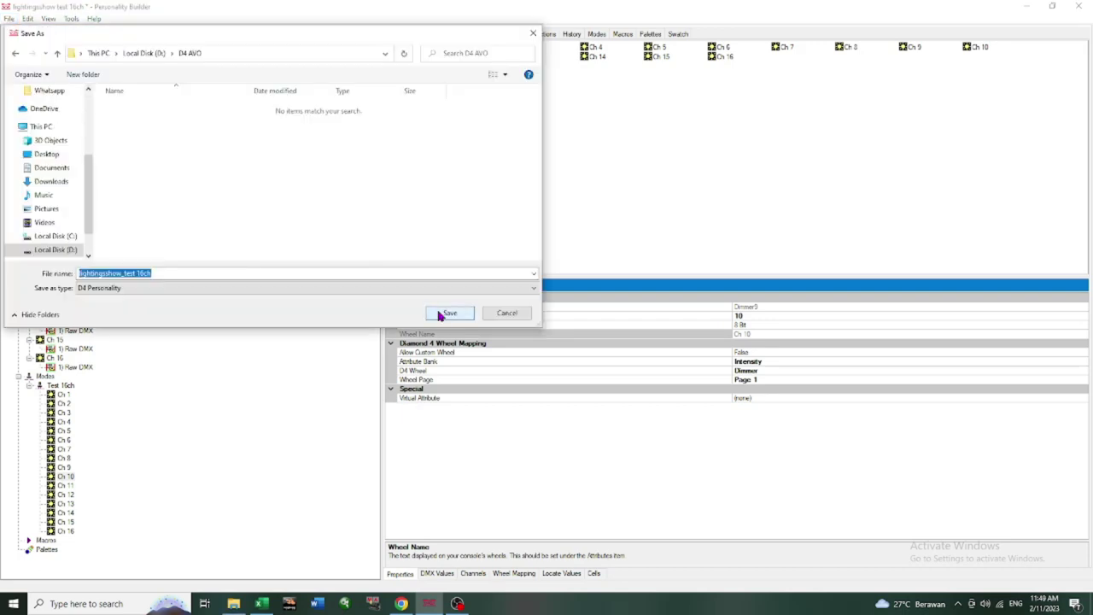
pyautogui.click(449, 313)
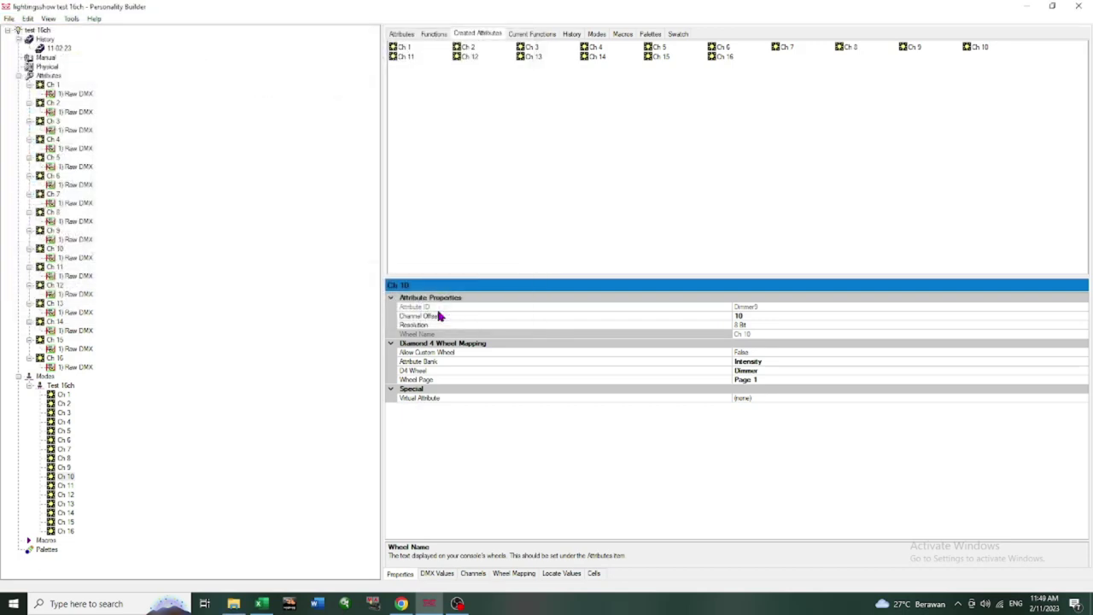
pyautogui.rightClick(268, 148)
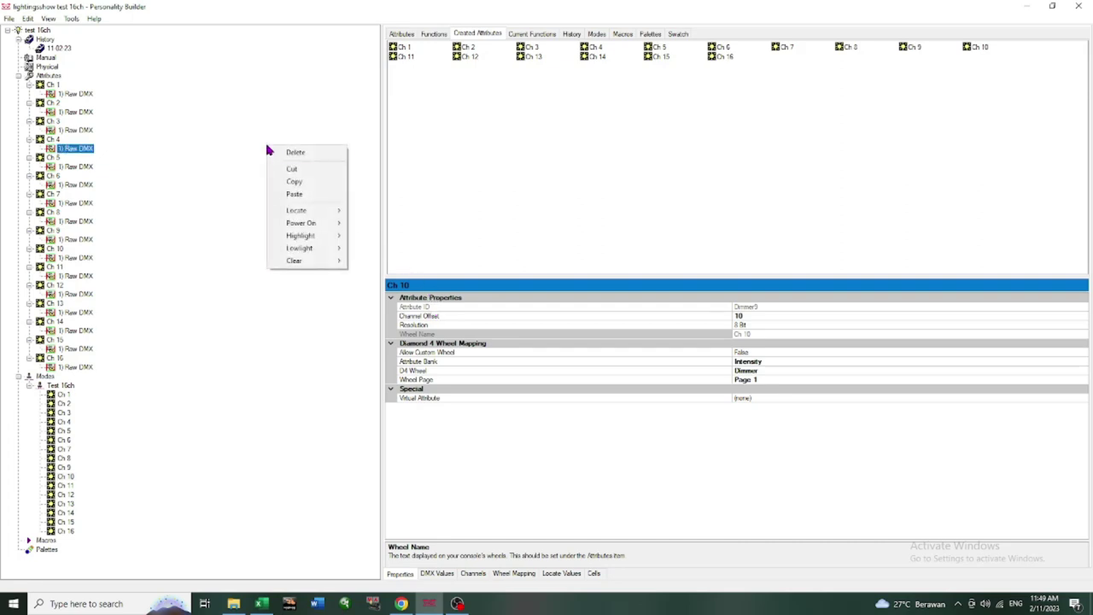
pyautogui.click(236, 269)
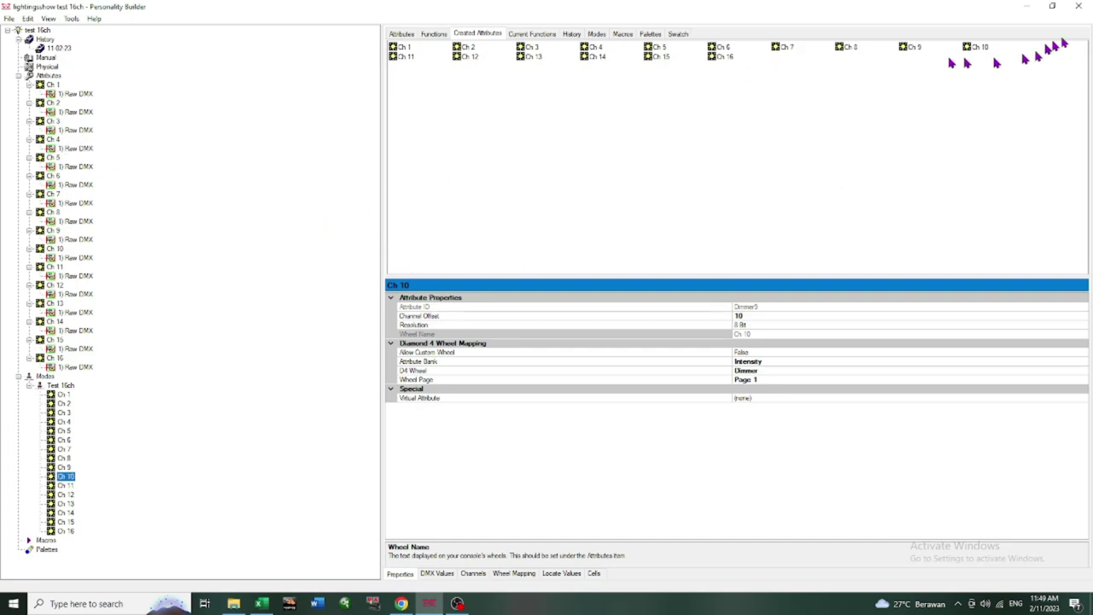
pyautogui.click(1078, 6)
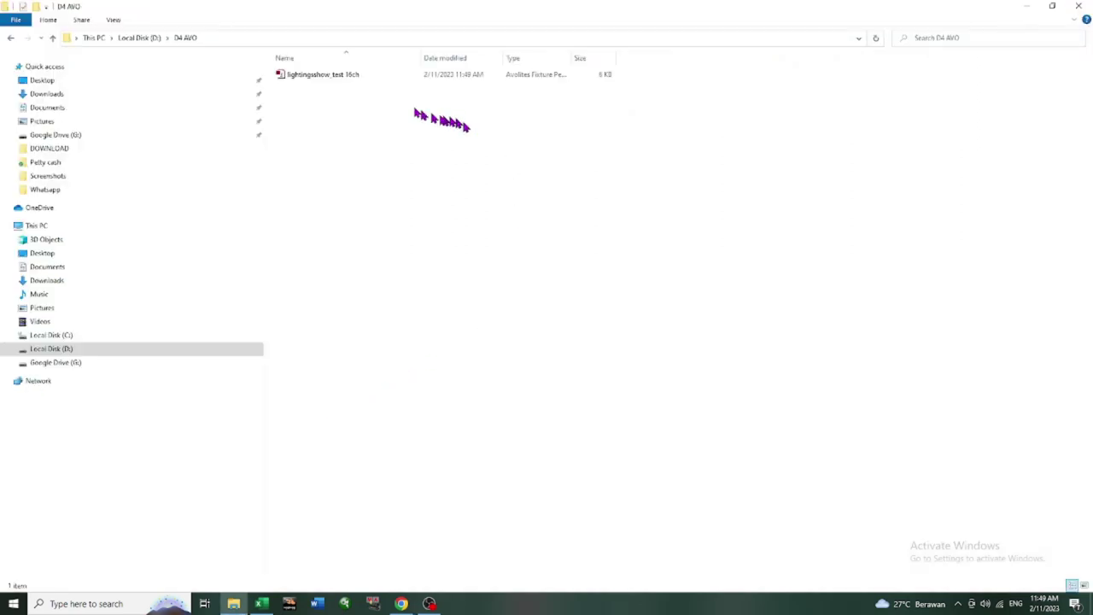
# Copy the file lightingsshow_test 16ch from the D4 AVO folder
pyautogui.click(365, 82)
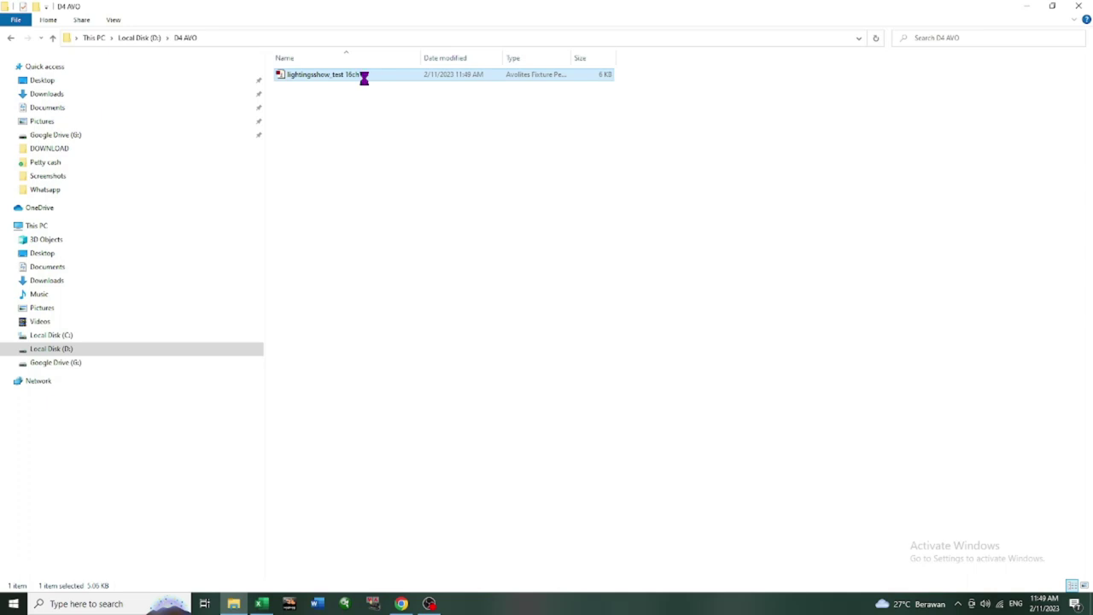
pyautogui.rightClick(364, 78)
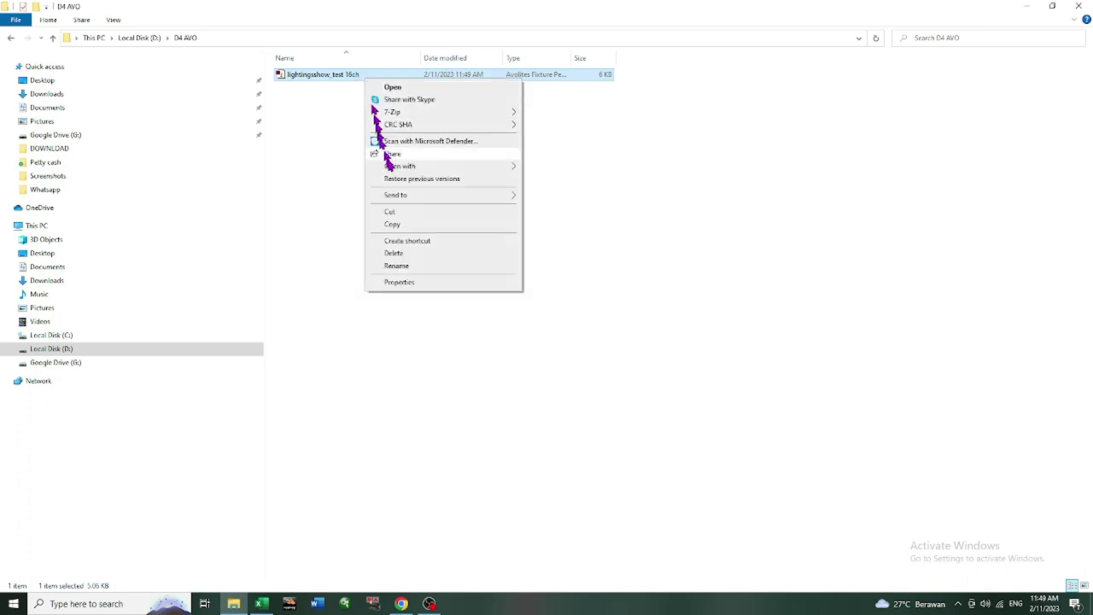
pyautogui.click(402, 224)
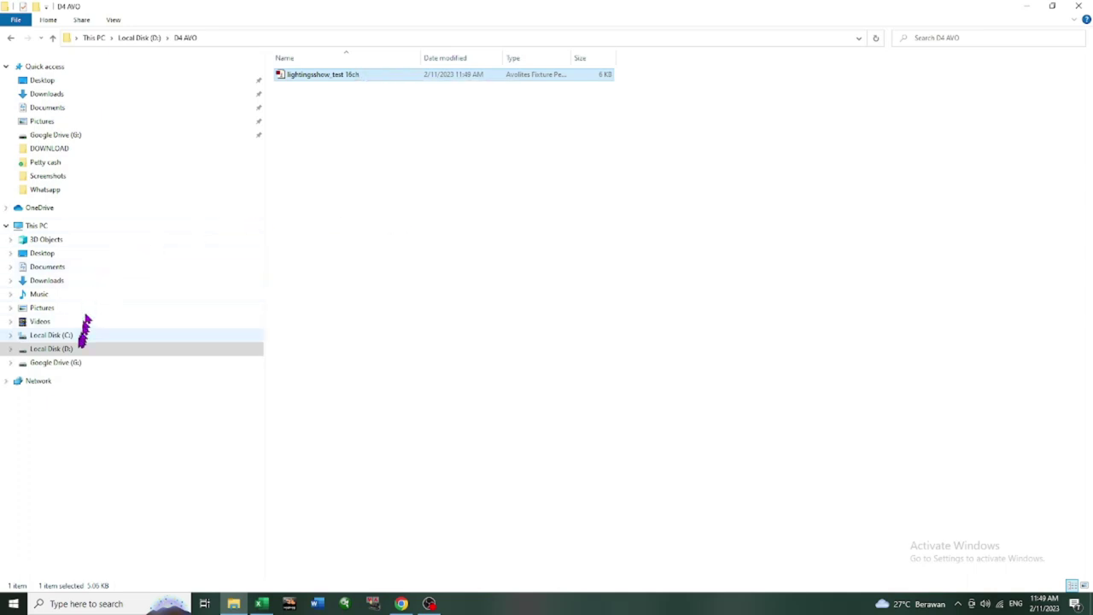
# Paste the copied personality into C:\Program Files (x86)\Avolites\Titan\FixtureLibrary, granting administrator permission
pyautogui.click(82, 335)
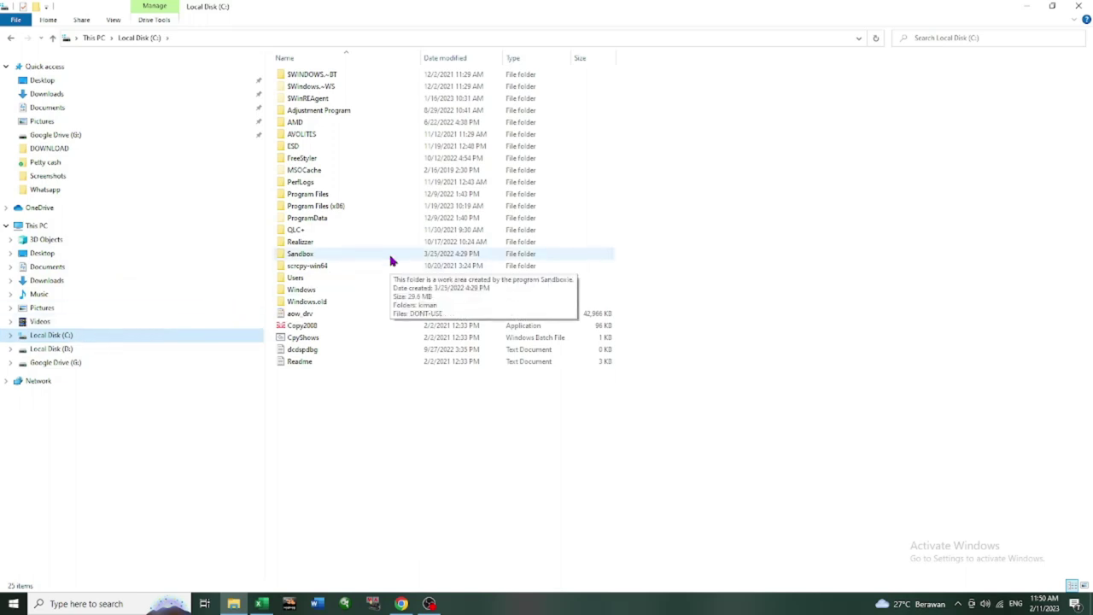
pyautogui.doubleClick(376, 206)
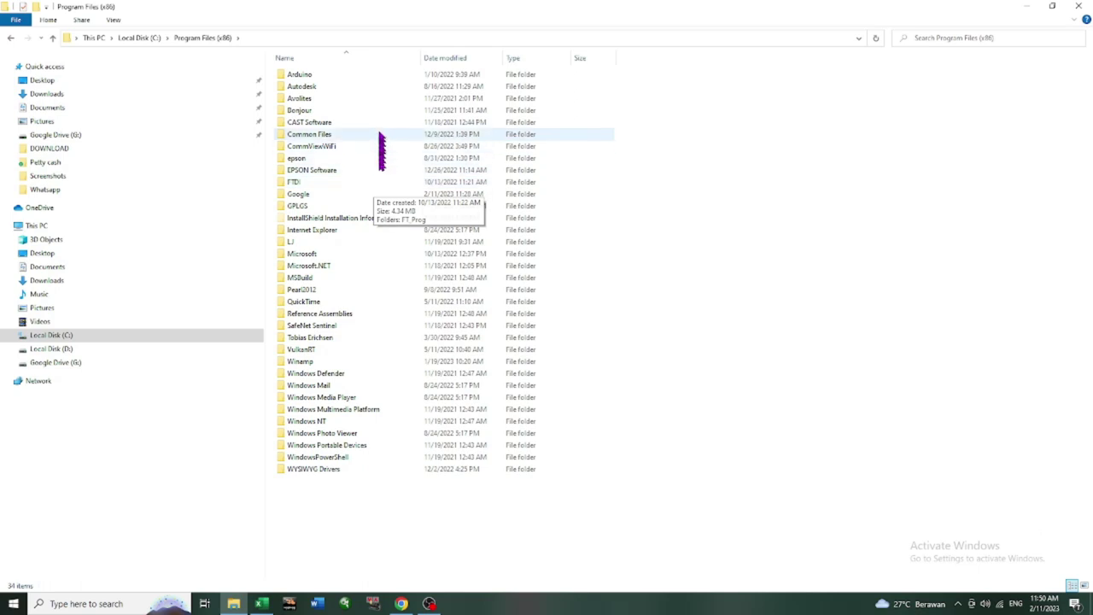
pyautogui.doubleClick(379, 101)
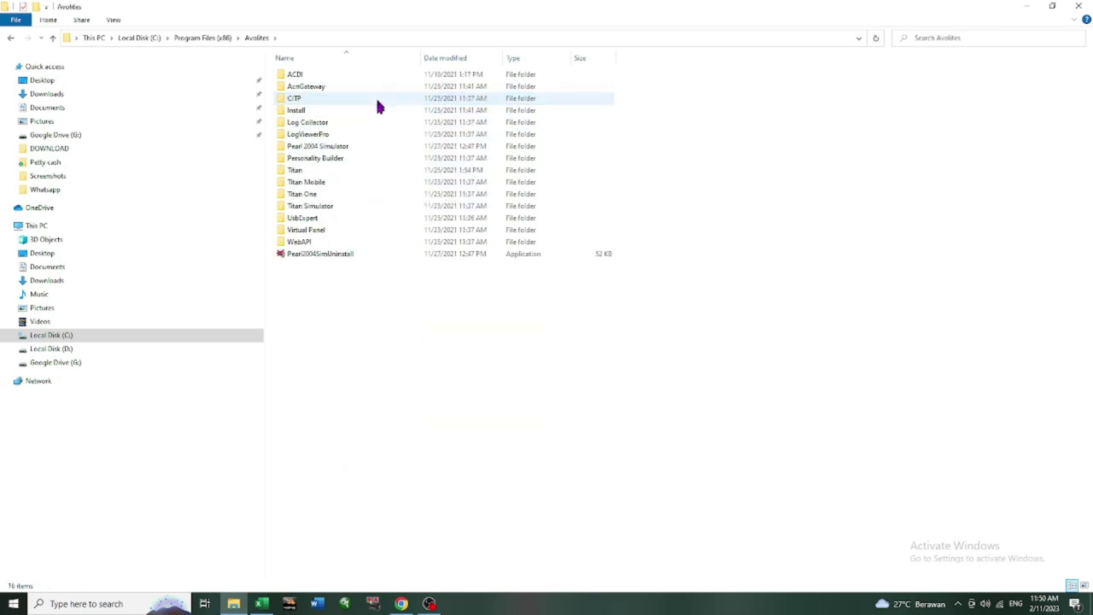
pyautogui.doubleClick(368, 170)
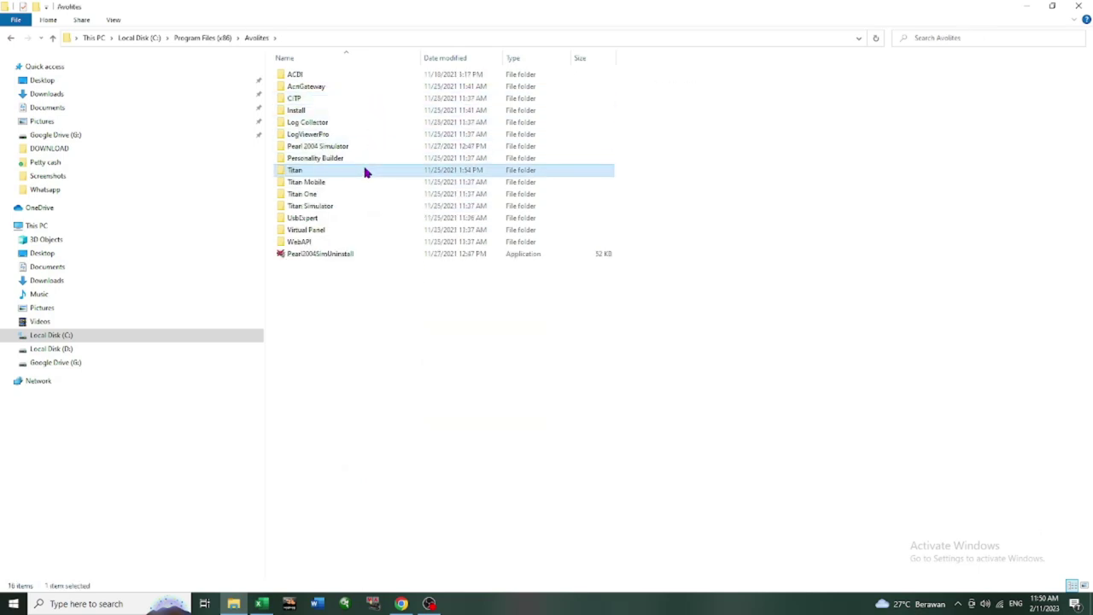
pyautogui.doubleClick(376, 75)
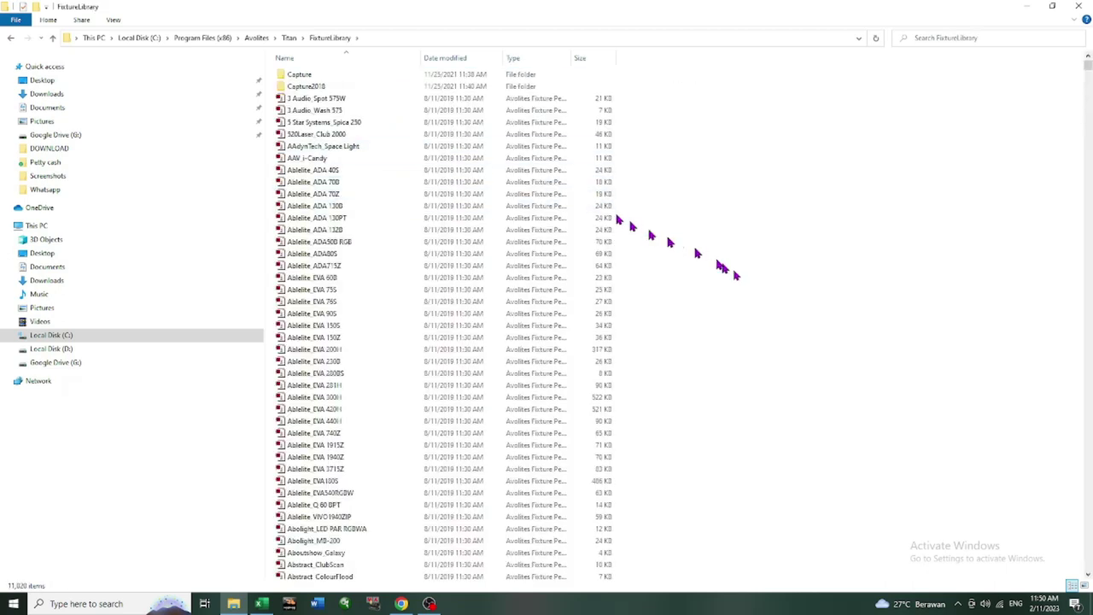
pyautogui.rightClick(767, 309)
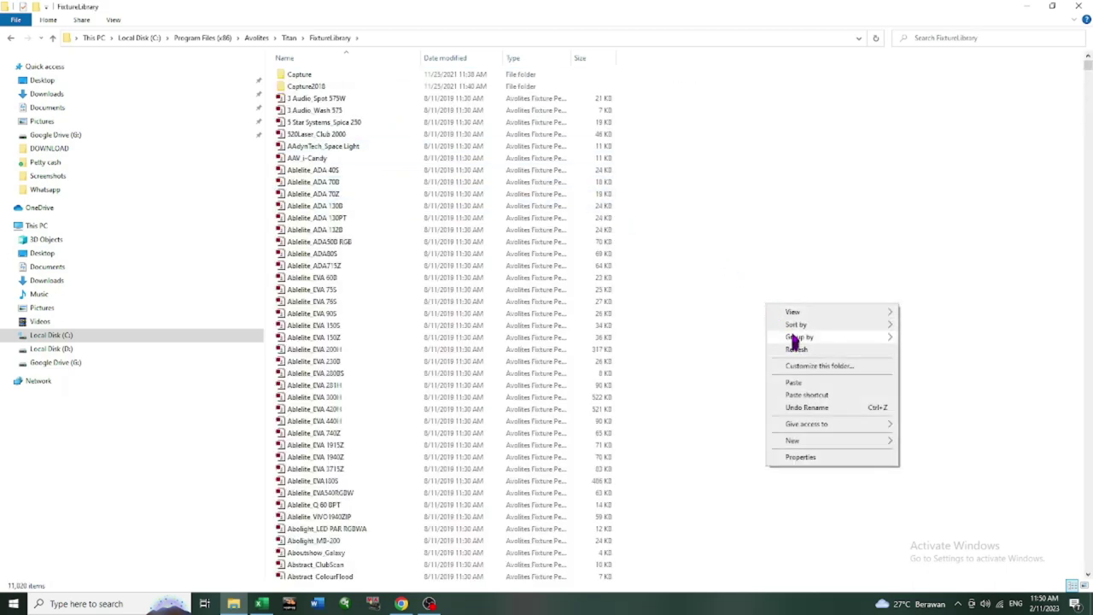
pyautogui.click(796, 383)
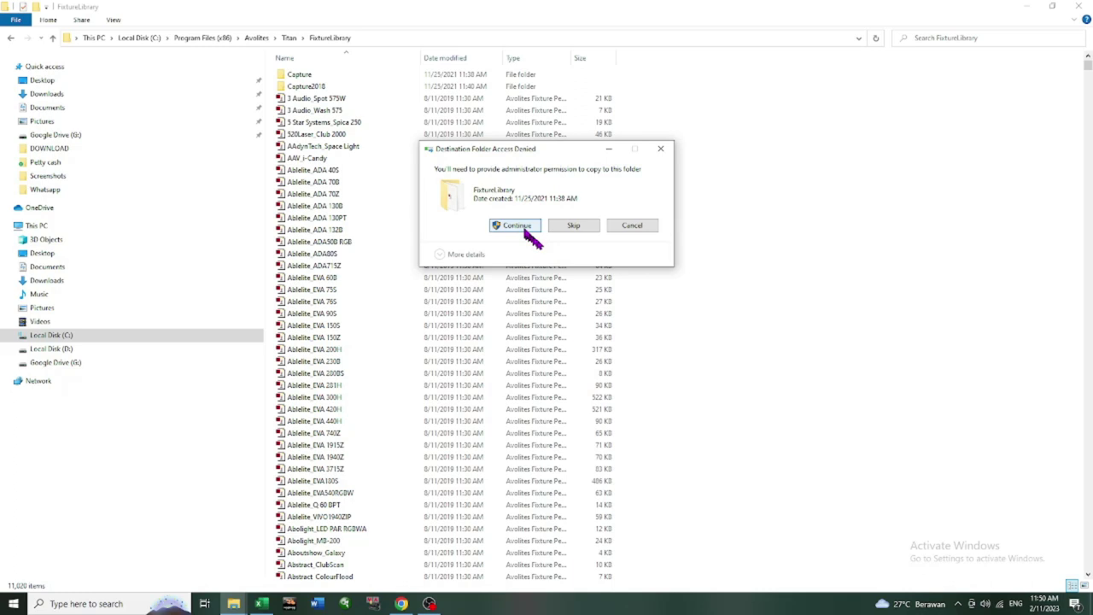
pyautogui.click(518, 226)
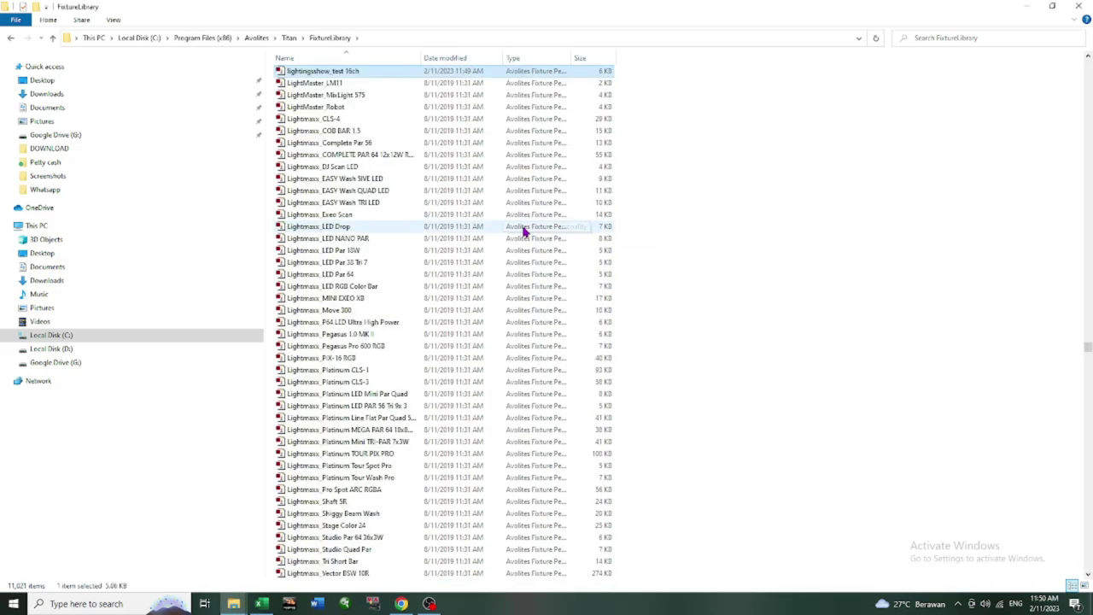
# Refresh the FixtureLibrary folder around the pasted file and close the folder window
pyautogui.scroll(2, 727, 278)
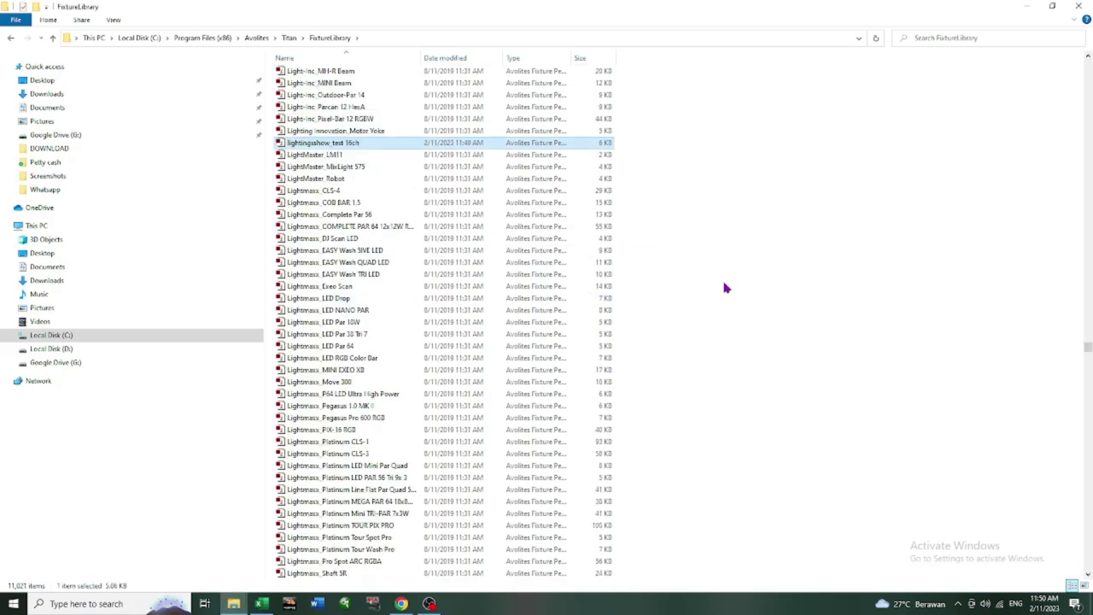
pyautogui.click(738, 282)
pyautogui.rightClick(739, 281)
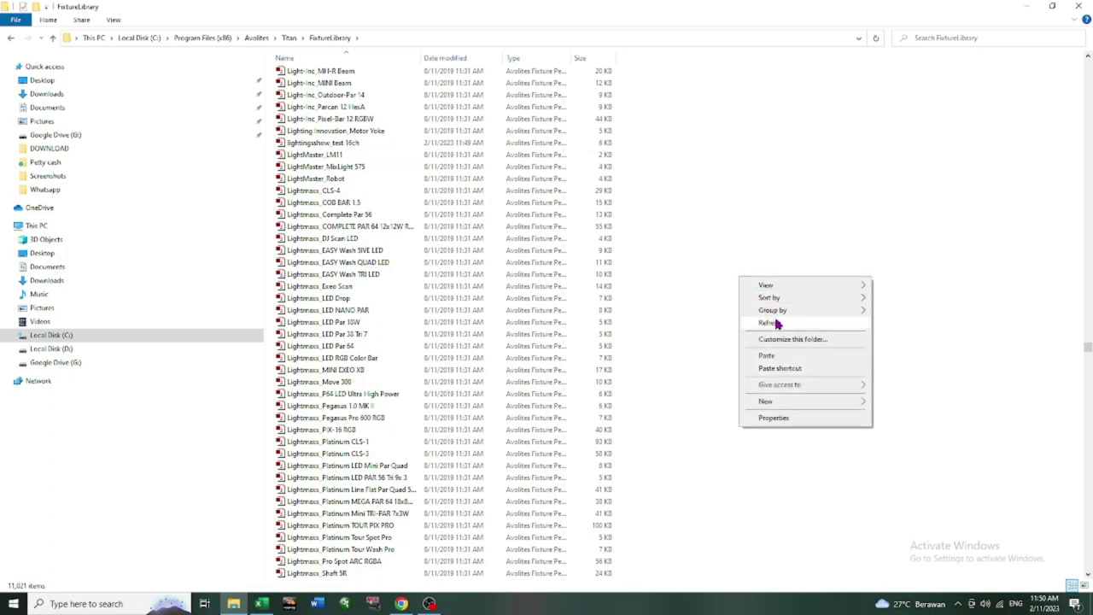
pyautogui.click(777, 322)
pyautogui.click(1078, 7)
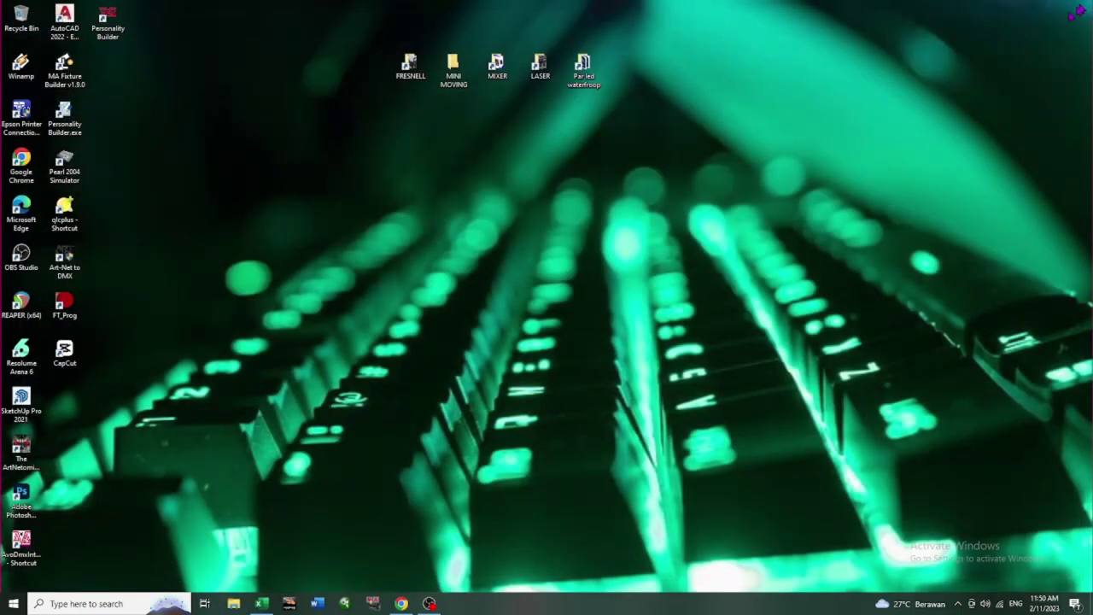
# Switch to Avolites TitanOne, close the open Patch View and clear the programmer
pyautogui.rightClick(568, 290)
pyautogui.click(613, 323)
pyautogui.click(344, 603)
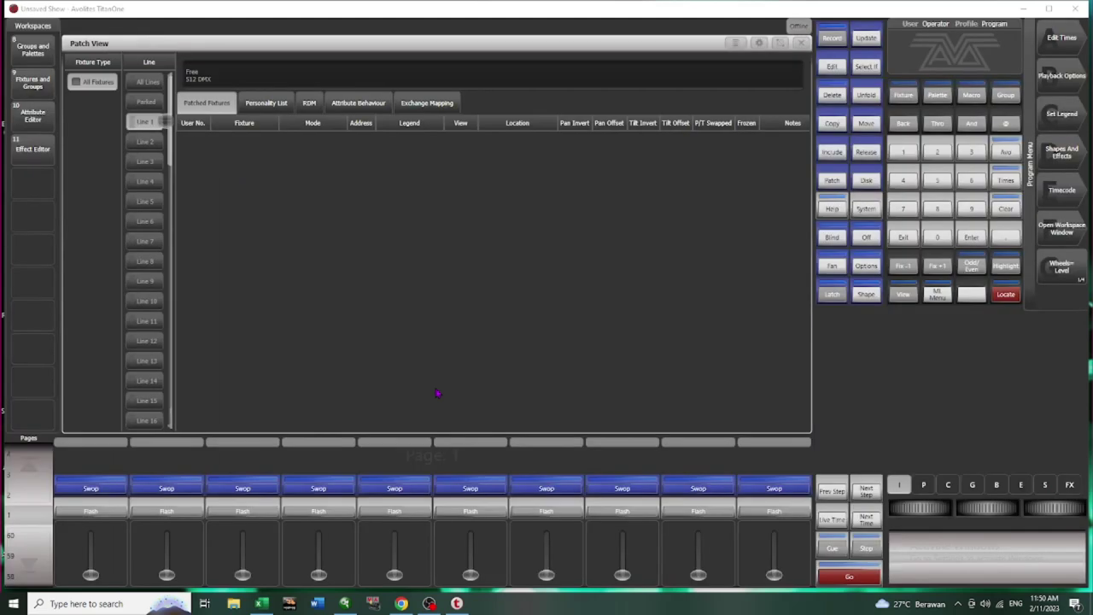
pyautogui.click(802, 43)
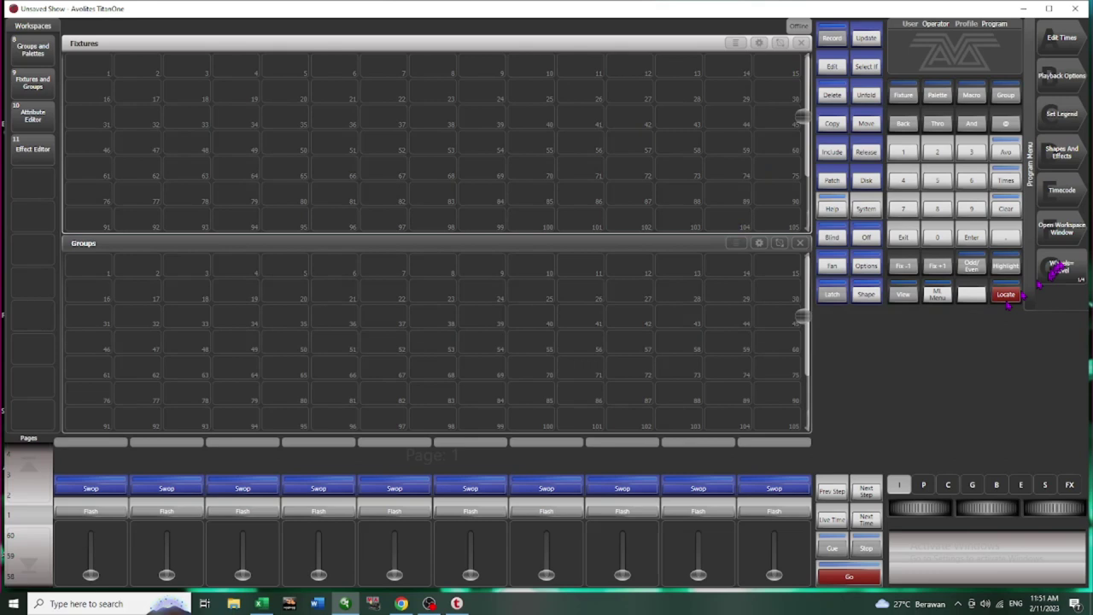
pyautogui.click(1004, 210)
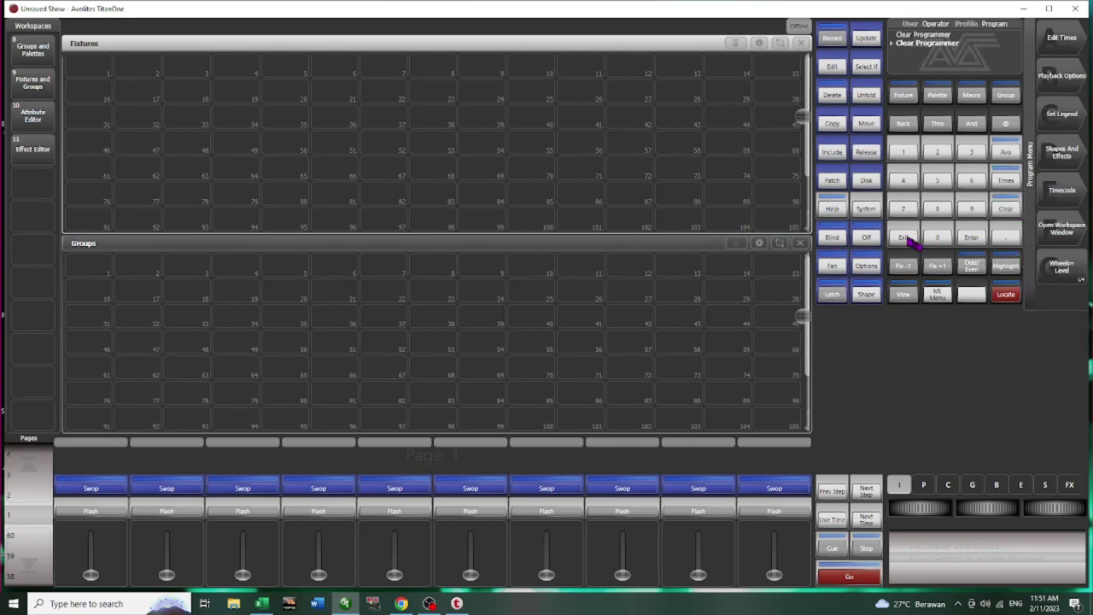
# Start patching and show the Personality List in the Patch View
pyautogui.click(832, 180)
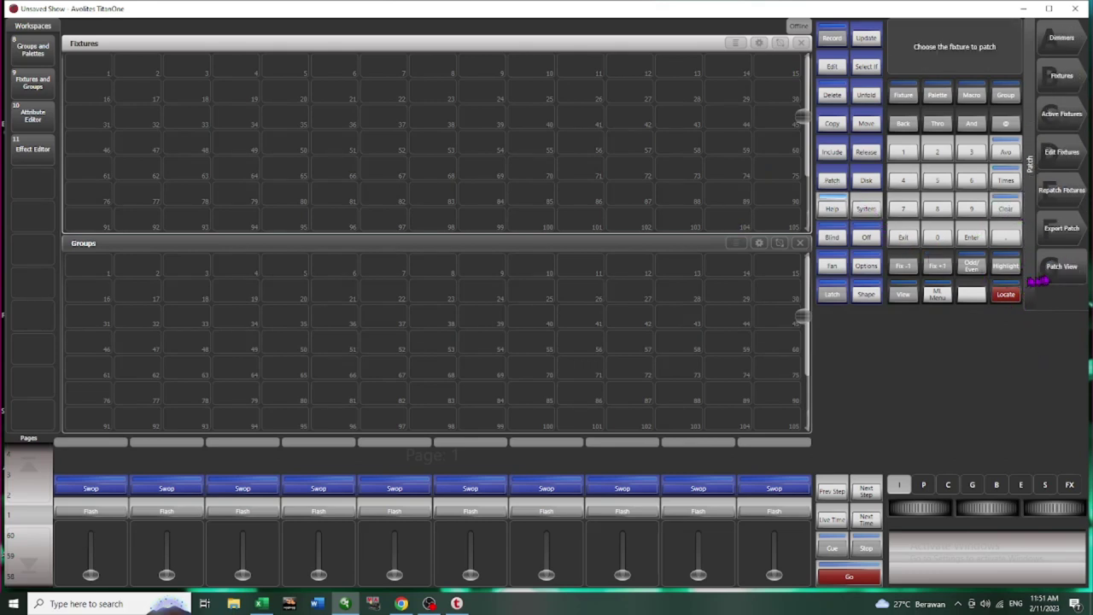
pyautogui.click(1047, 277)
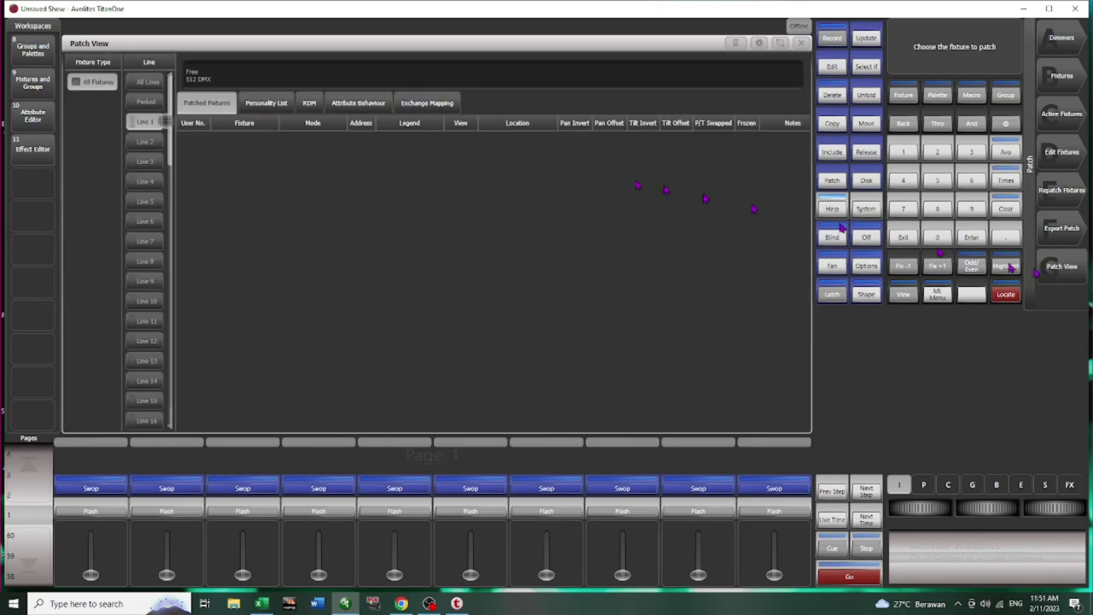
pyautogui.click(272, 104)
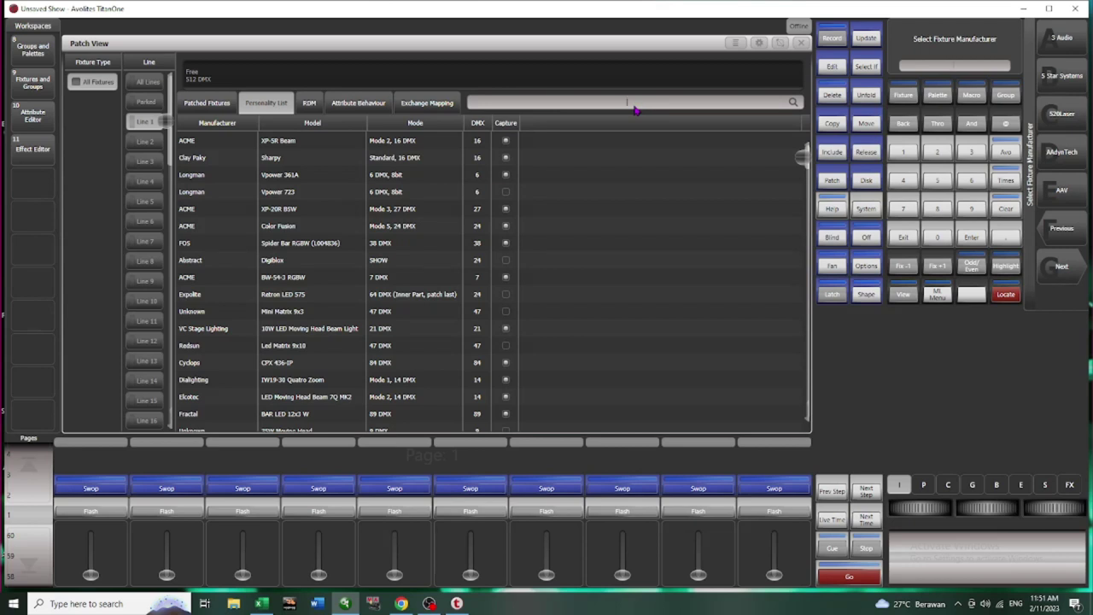
# Search the personalities for "lightings" and select the lightingsshow test 16ch fixture in Test 16ch mode for patching
pyautogui.write('light')
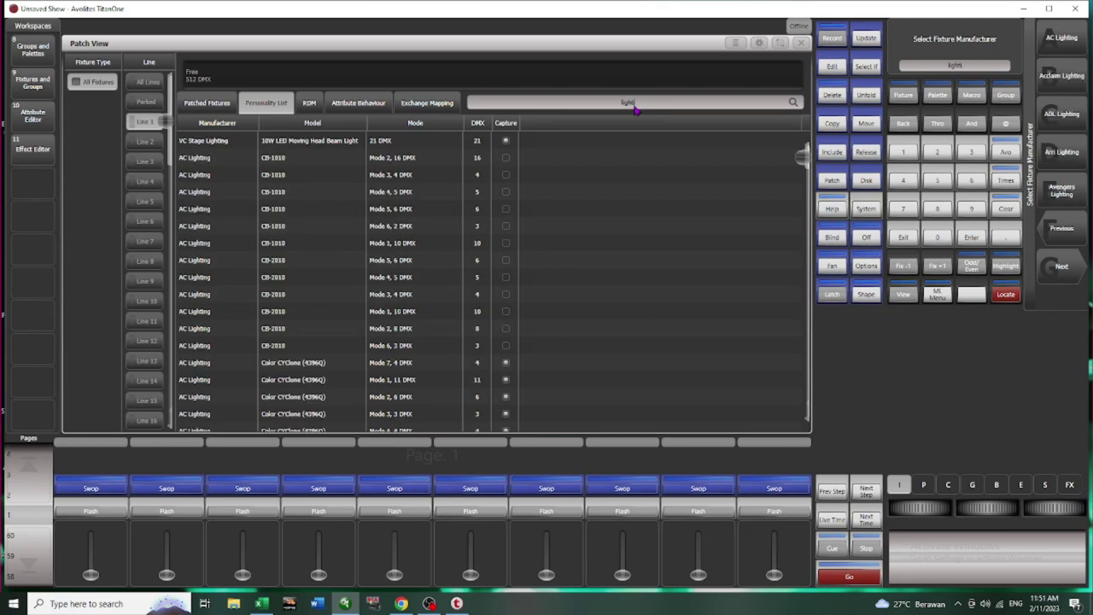
pyautogui.write('ingdd')
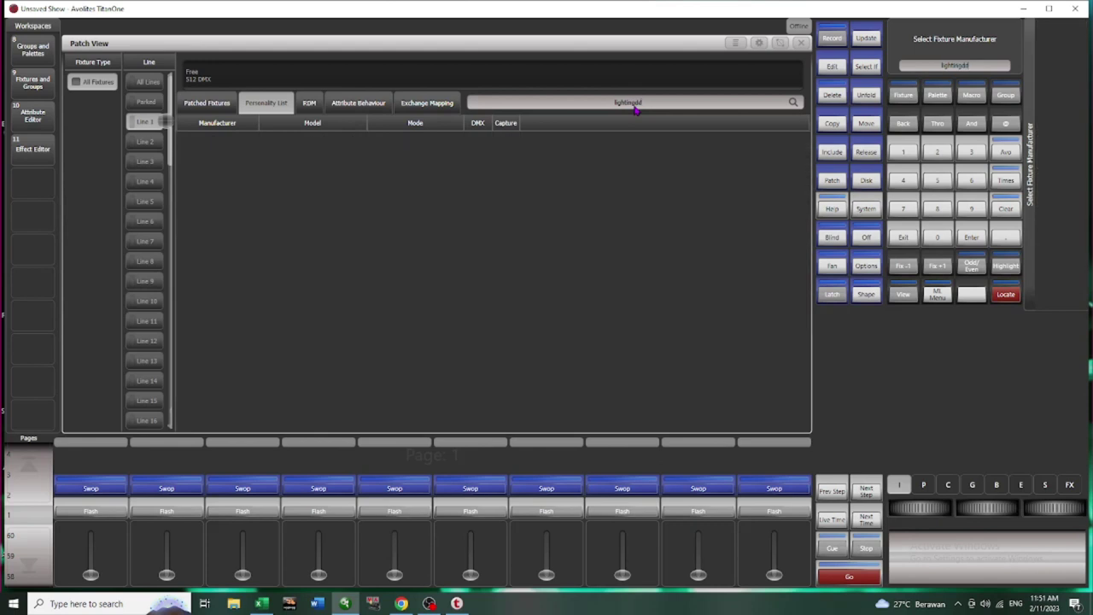
pyautogui.press('BackSpace')
pyautogui.press('BackSpace')
pyautogui.write('s')
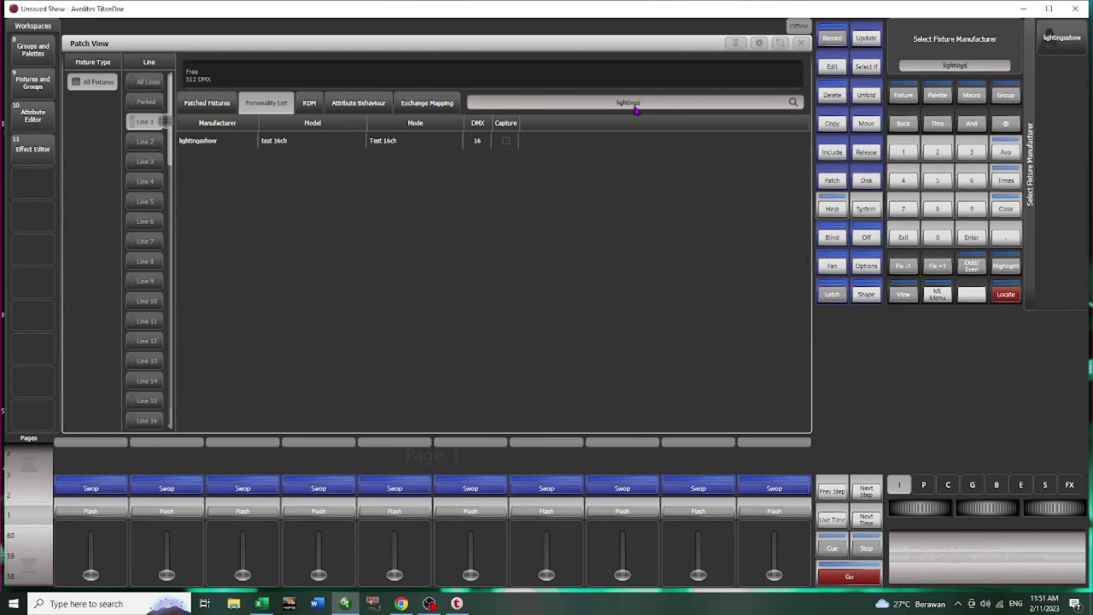
pyautogui.click(444, 145)
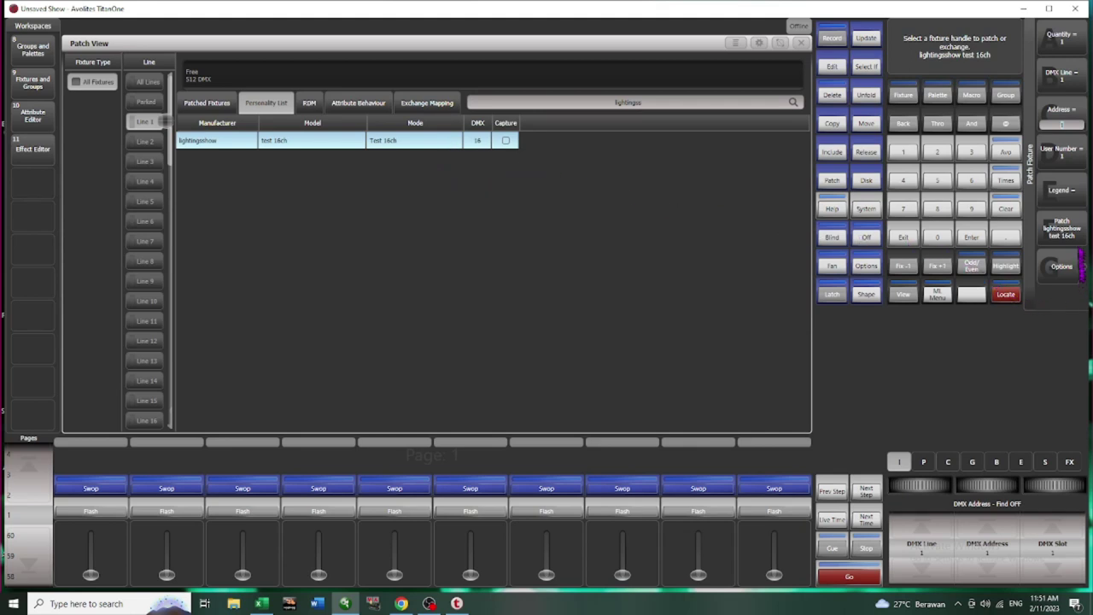
# Patch one lightingsshow test 16ch fixture at address 1 on DMX line 1, then leave patching and clear the programmer
pyautogui.click(1074, 237)
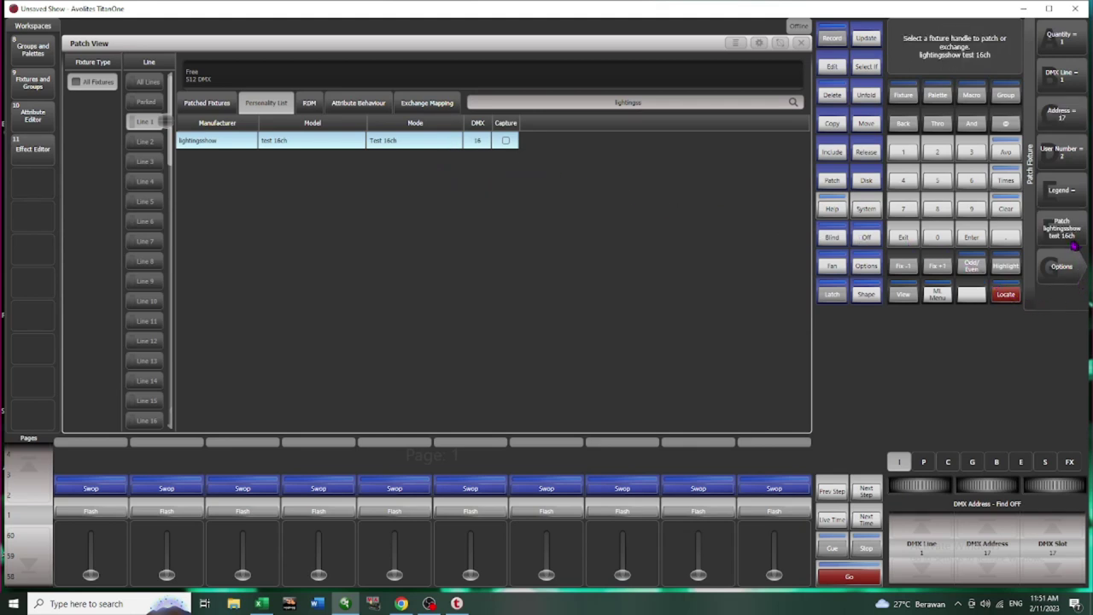
pyautogui.click(800, 42)
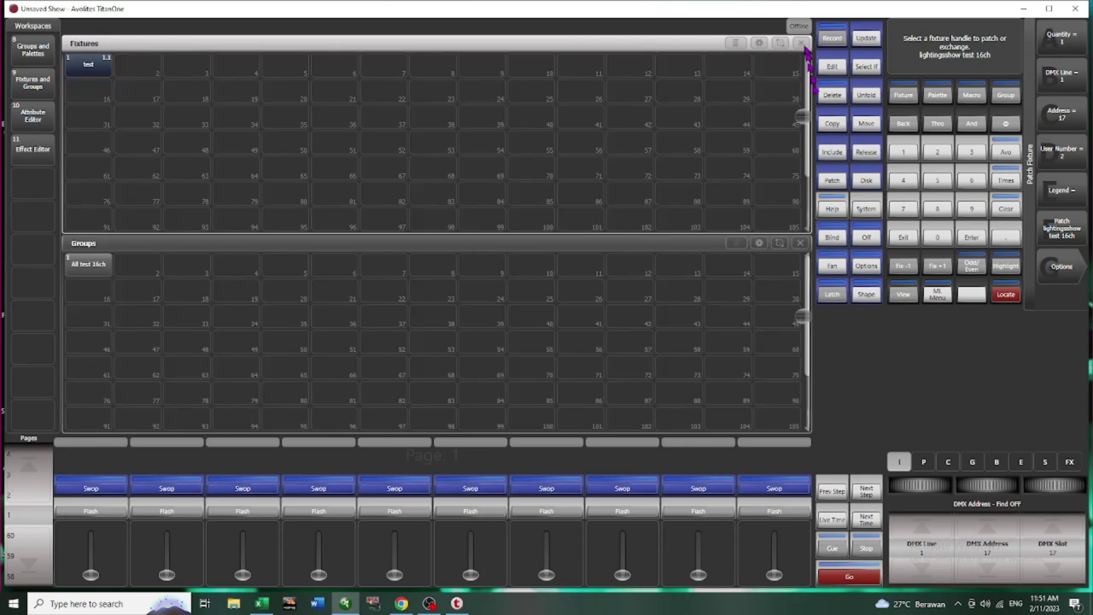
pyautogui.click(1006, 210)
pyautogui.click(903, 239)
# Select the patched test fixture and examine which channels are assigned to the I, P, C, G, B, E and S attribute banks
pyautogui.click(89, 68)
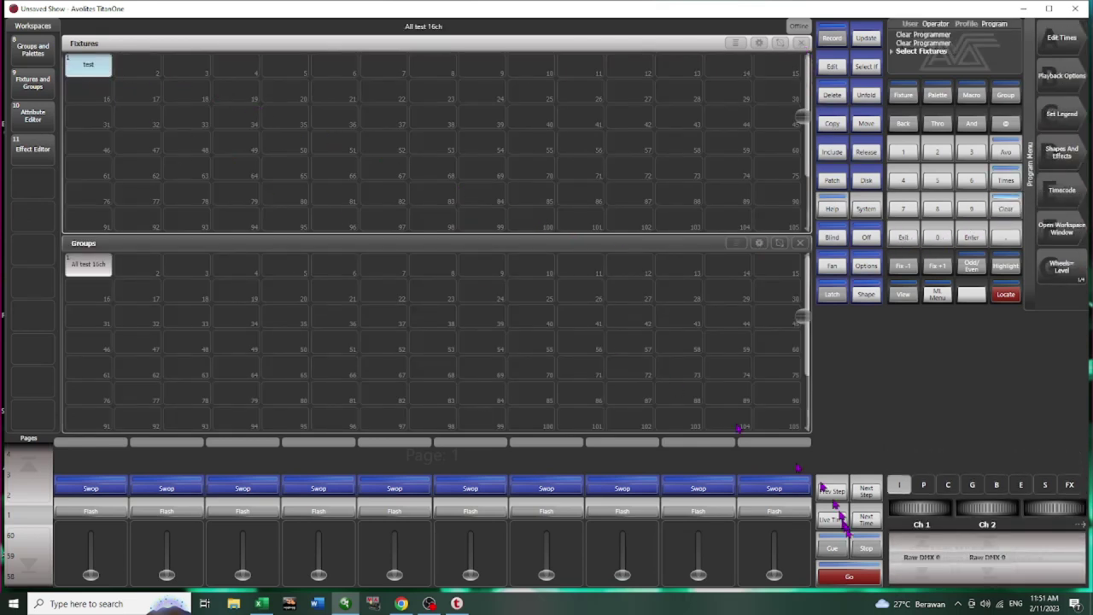
pyautogui.click(923, 485)
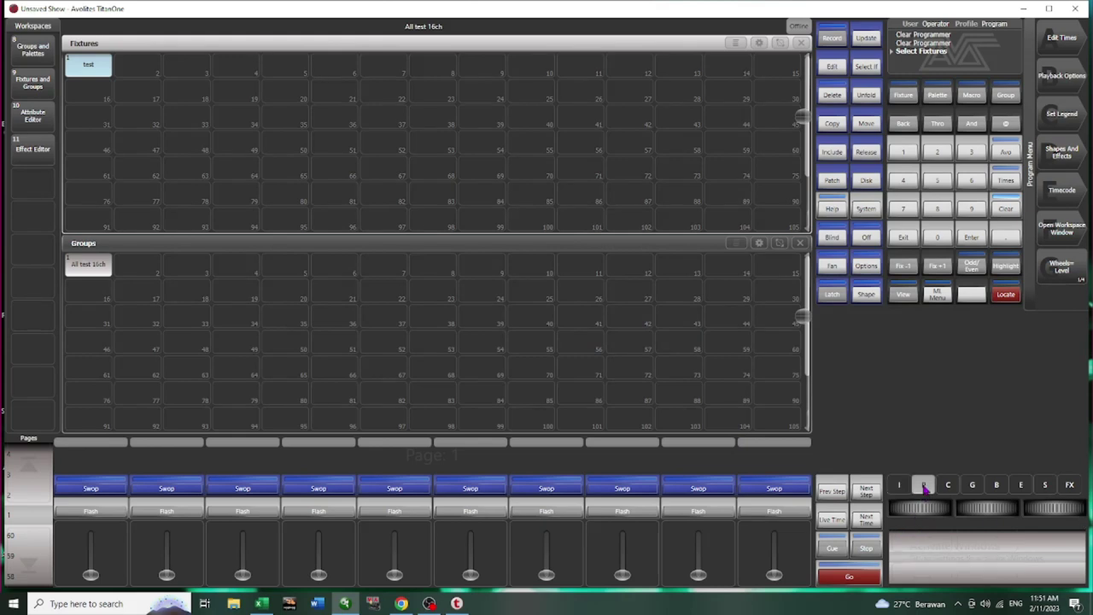
pyautogui.click(900, 485)
pyautogui.click(949, 485)
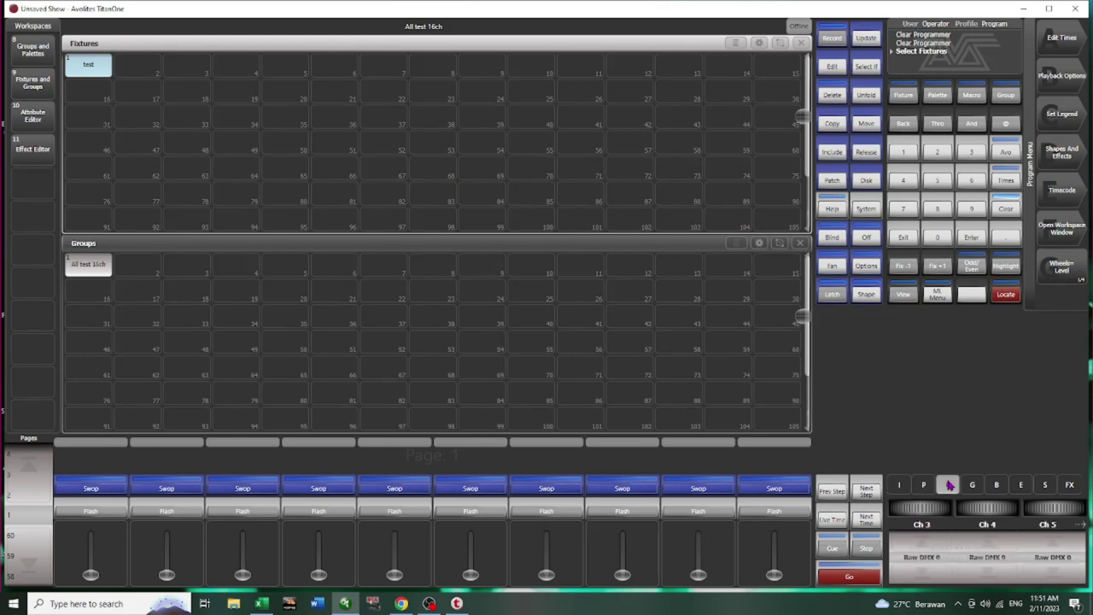
pyautogui.click(973, 485)
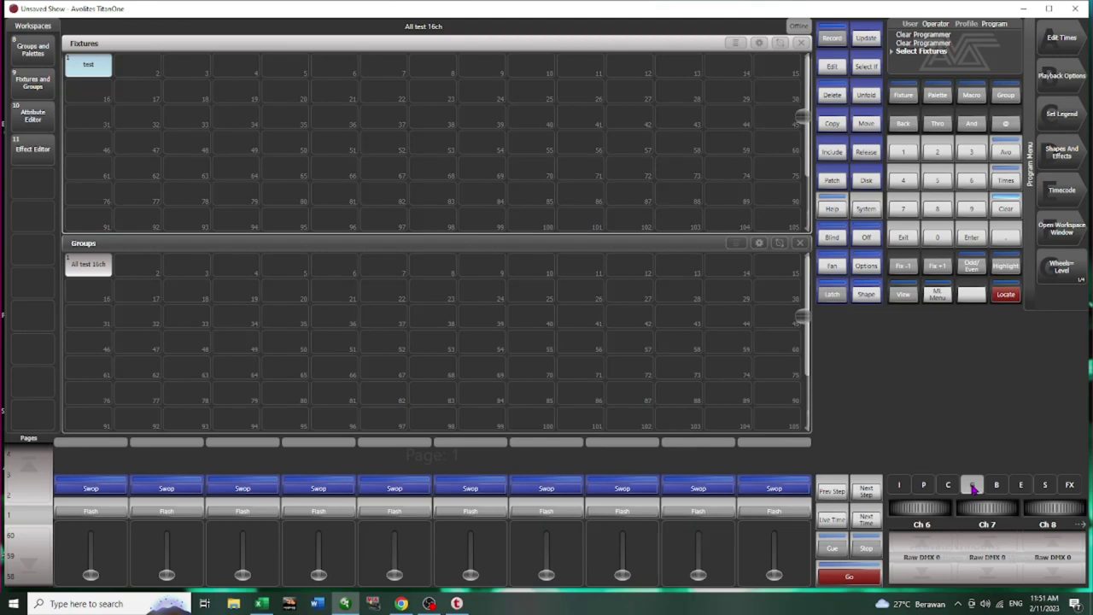
pyautogui.click(996, 487)
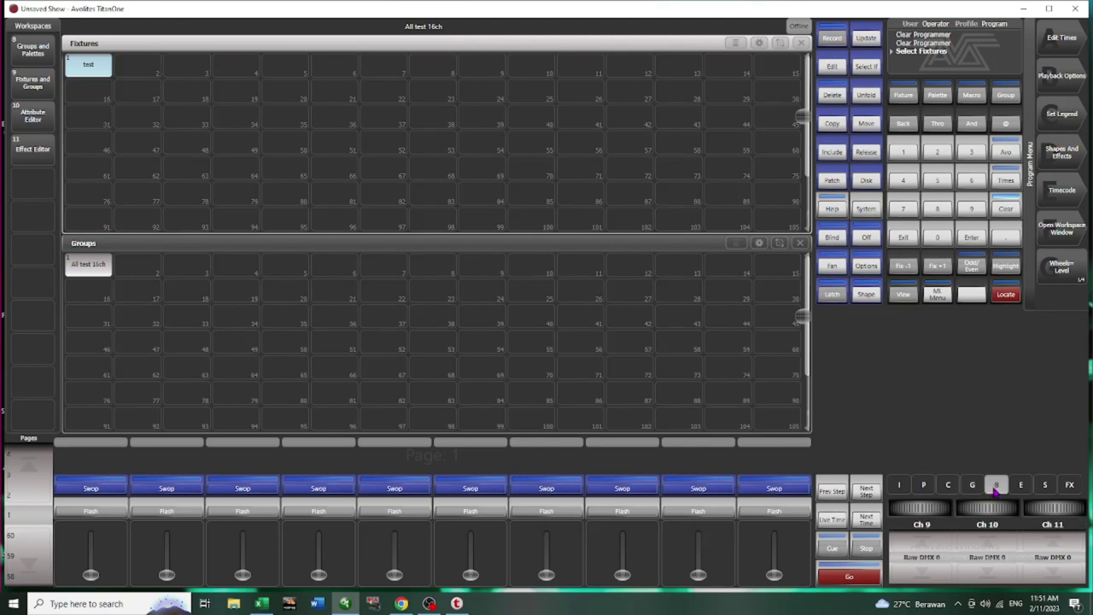
pyautogui.click(972, 485)
pyautogui.click(995, 489)
pyautogui.click(1021, 486)
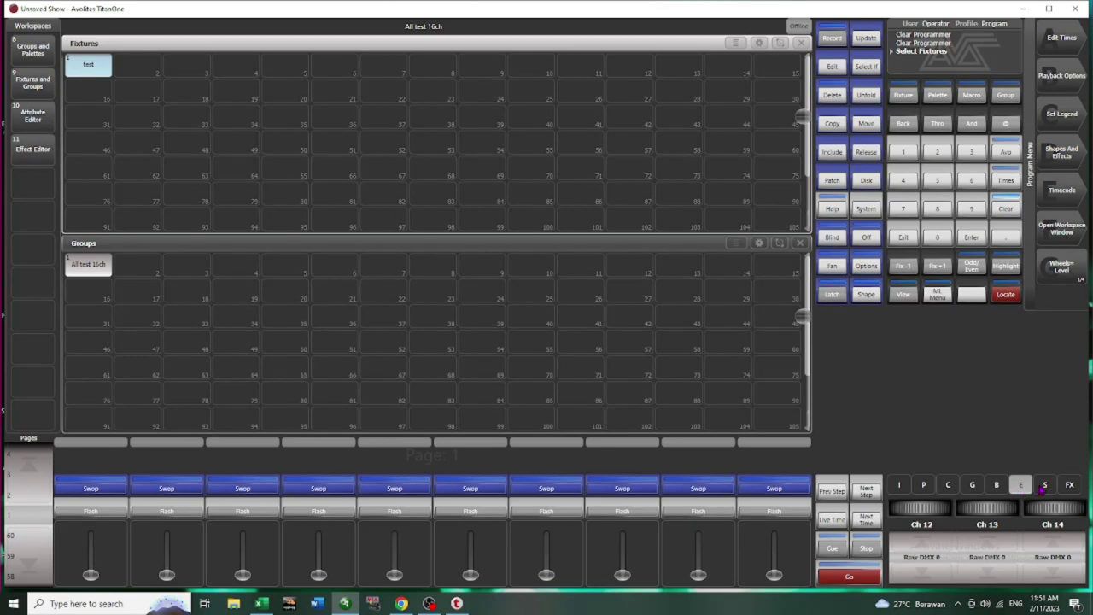
pyautogui.click(1043, 486)
pyautogui.click(1021, 486)
pyautogui.click(995, 486)
pyautogui.click(972, 486)
pyautogui.click(948, 486)
pyautogui.click(923, 486)
pyautogui.click(898, 486)
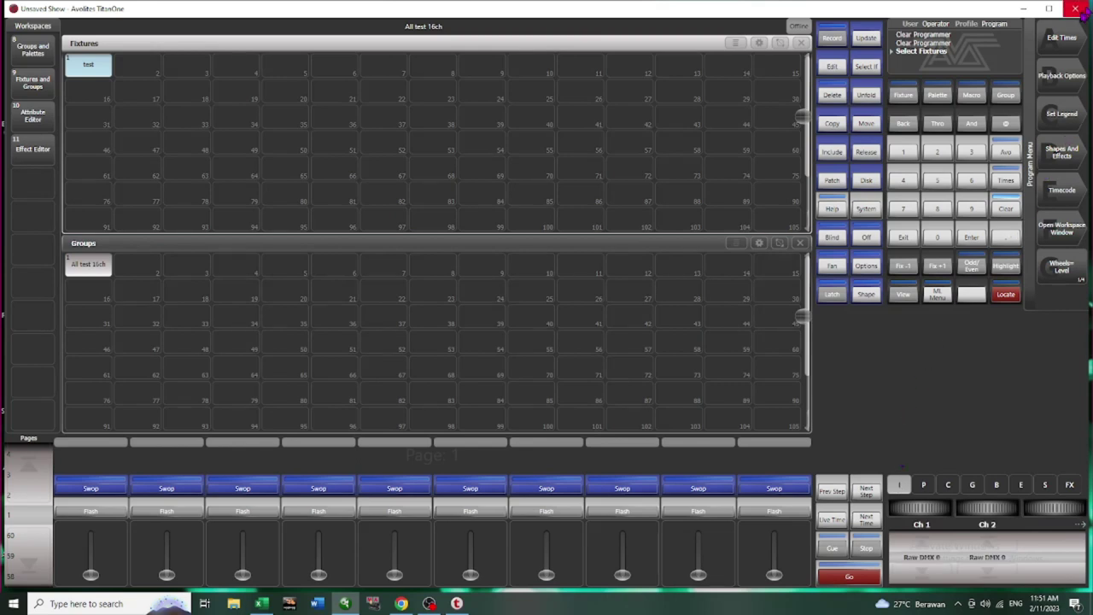